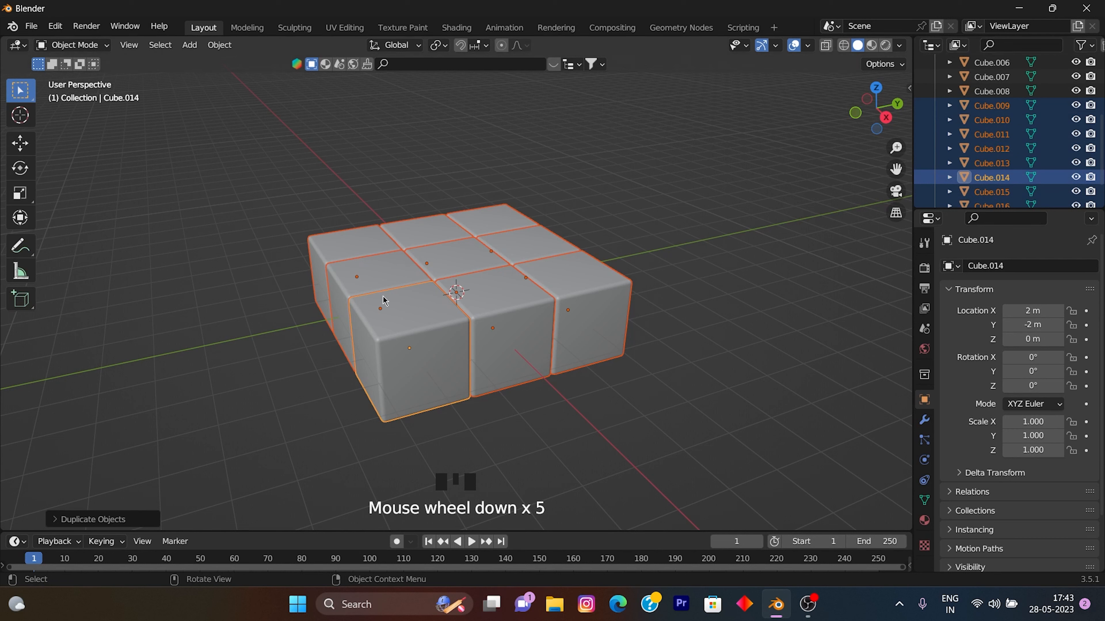
- Raise the selected nine-cube layer 2 m along Z and duplicate it another 2 m higher to complete the 3×3×3 block
type("gz")
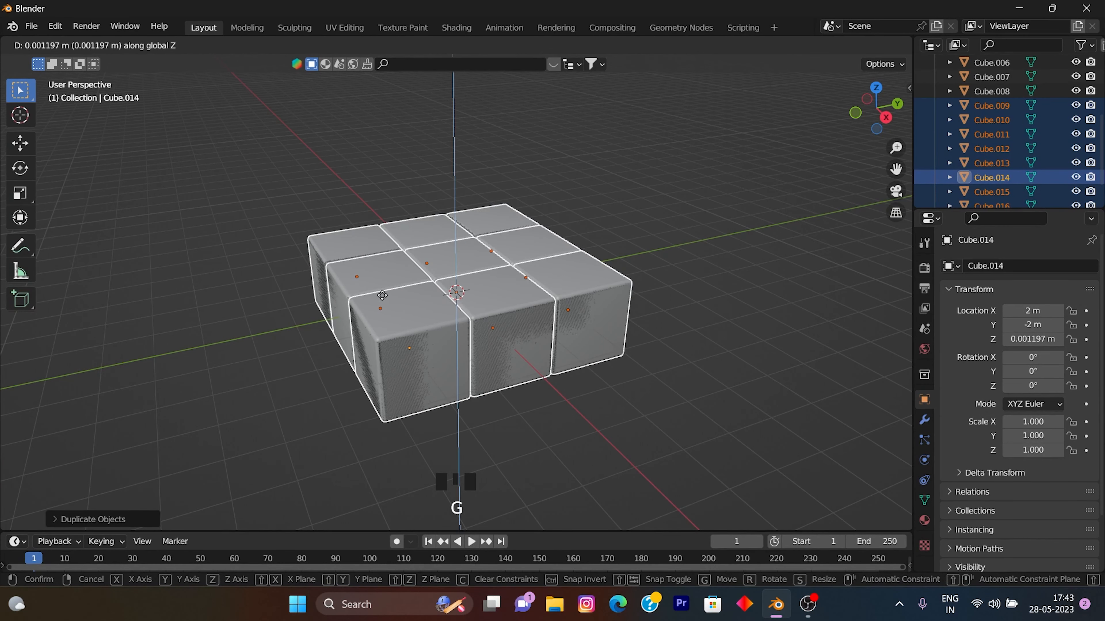
type("2")
key("Return")
key("shift+d")
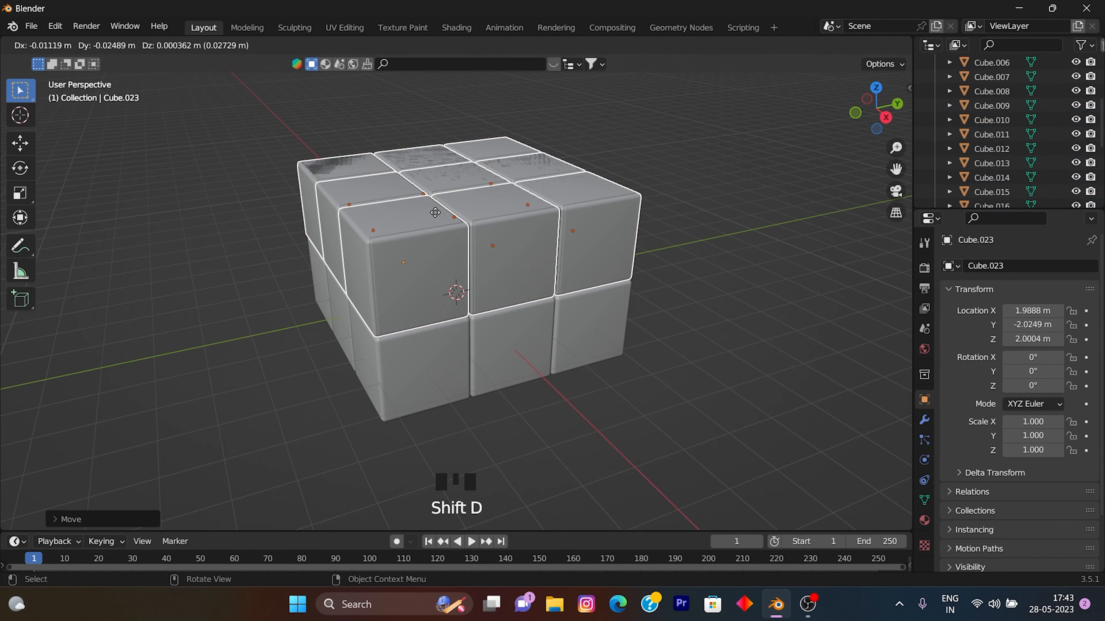
type("z2")
key("Return")
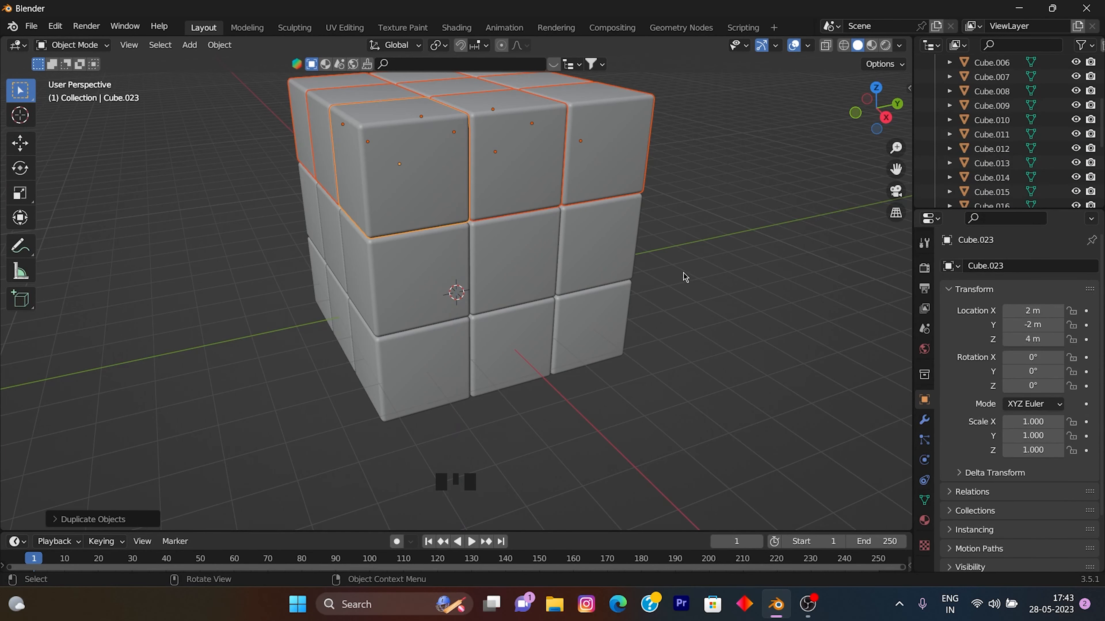
scroll(689, 278, "up", 2)
left_click(655, 254)
- Snap the 3D cursor to the world origin and add a plane mesh there
middle_click_drag(655, 254, 666, 296)
key("shift+s")
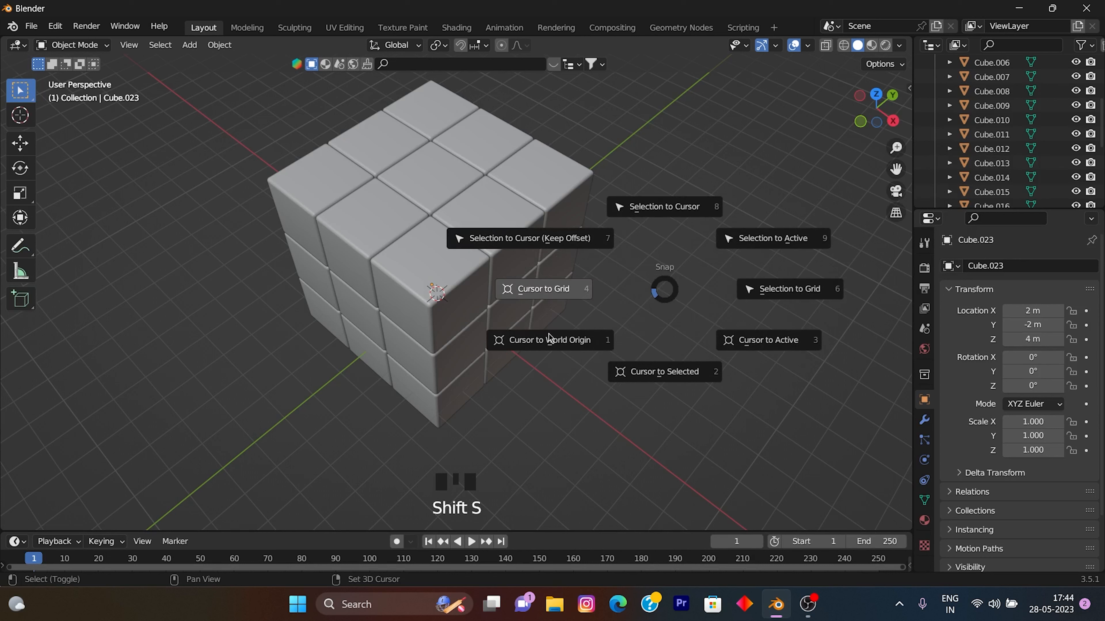
left_click(550, 340)
key("shift+a")
mouse_move(544, 296)
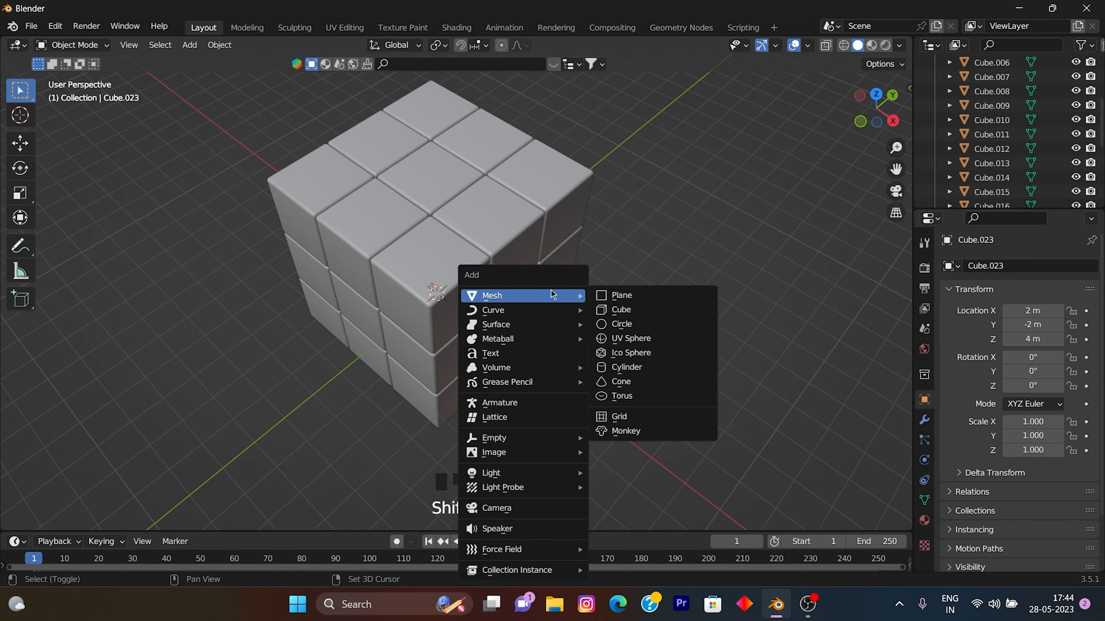
left_click(615, 298)
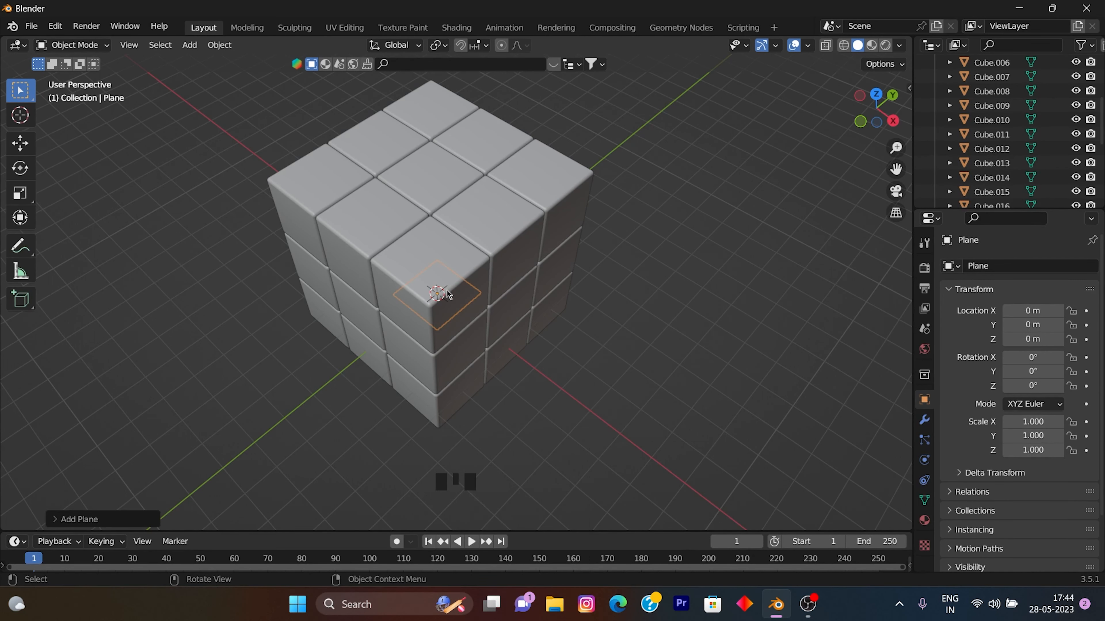
- Move the plane up to about Z 5.01 m, just above the centre cube of the block's top face
key("z")
key("g")
key("z")
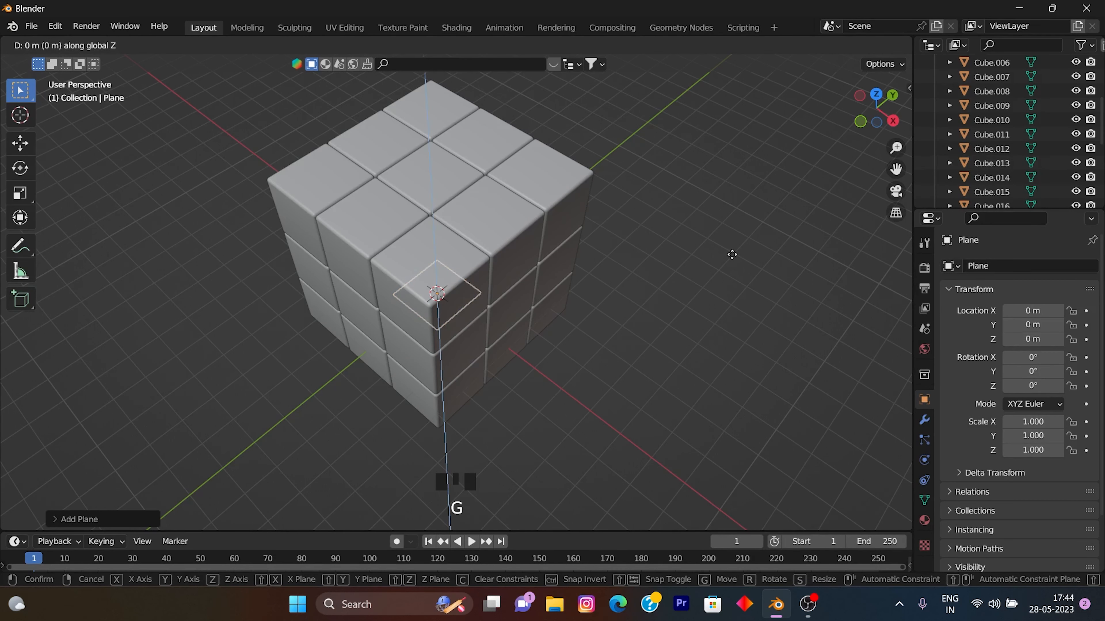
left_click(731, 146)
key("g")
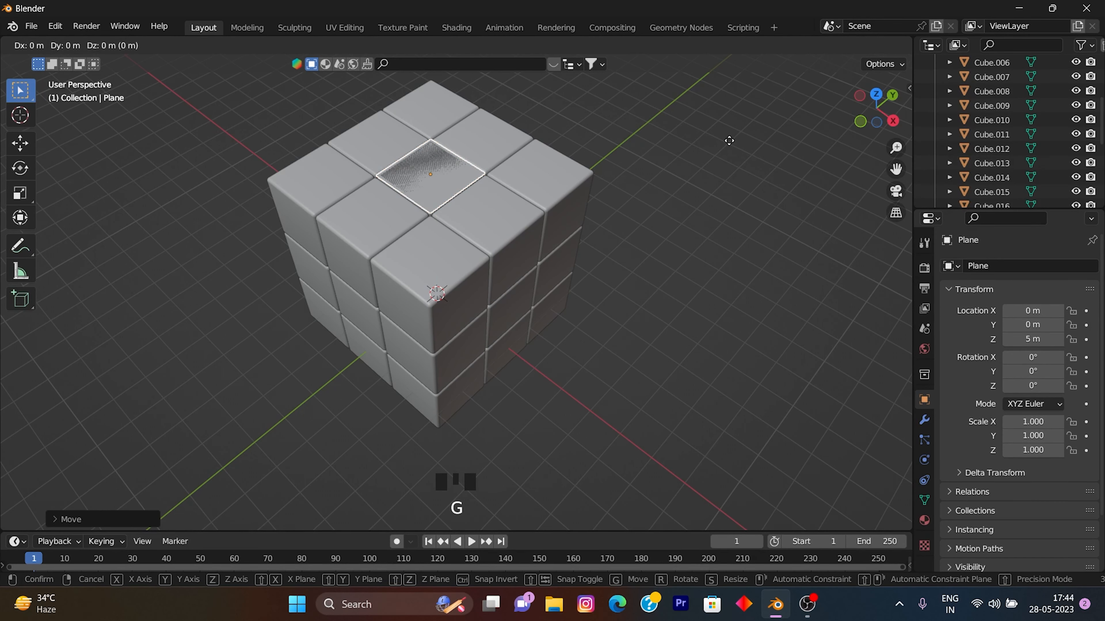
left_click(731, 145)
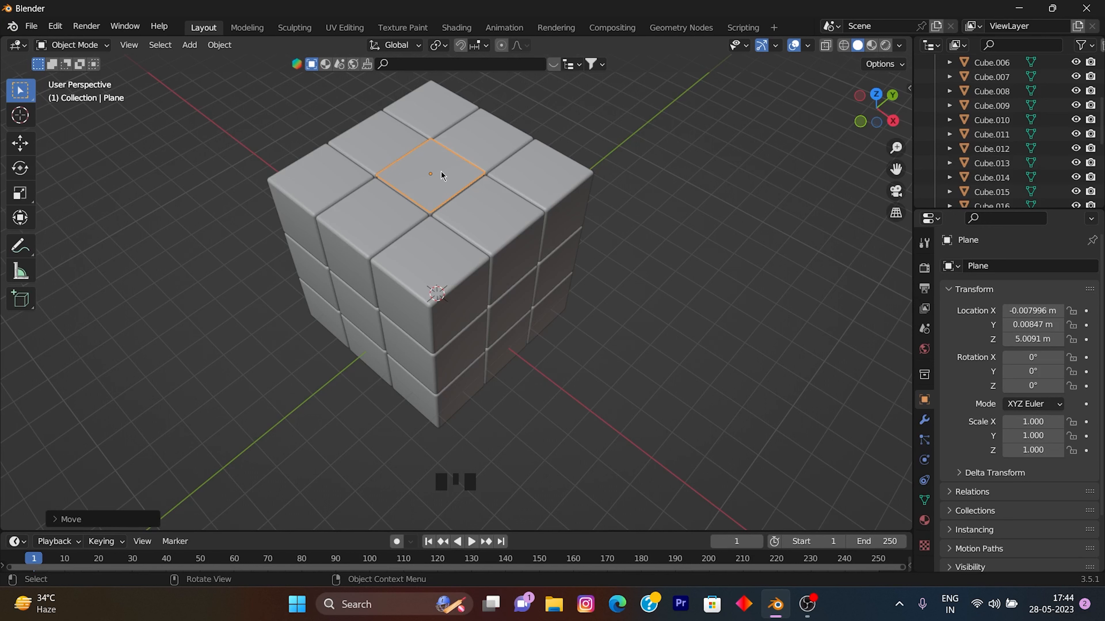
- Scale the plane down to about 0.766 so that it sits inside the centre cube's top
key("KP_Decimal")
key("s")
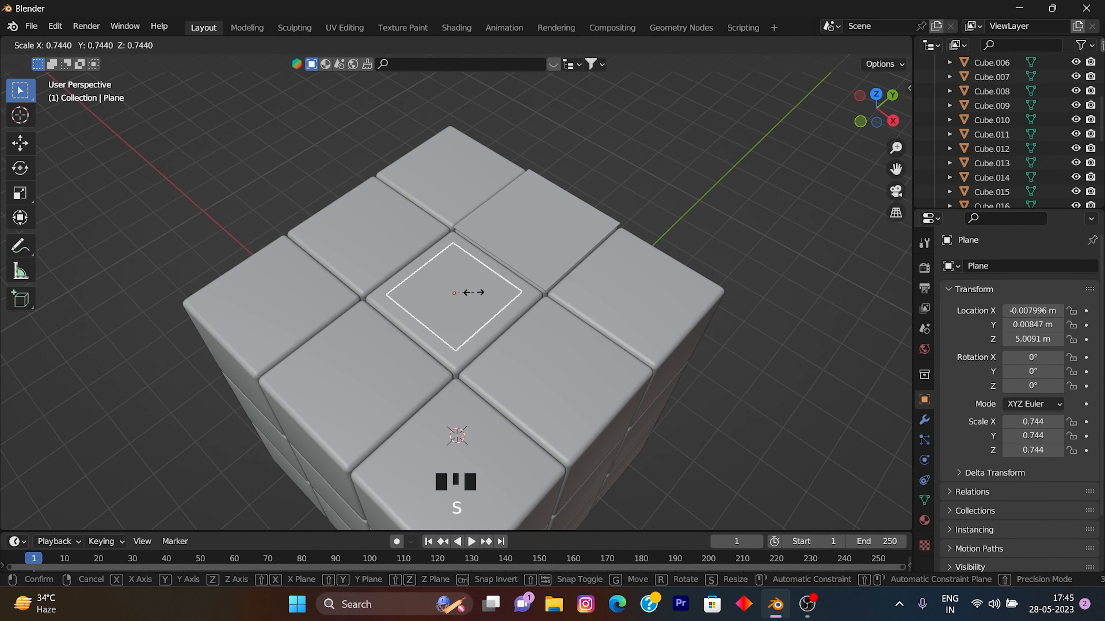
left_click(476, 298)
- Round the plane's four corners in Edit Mode with a vertex bevel of 7 segments
key("Tab")
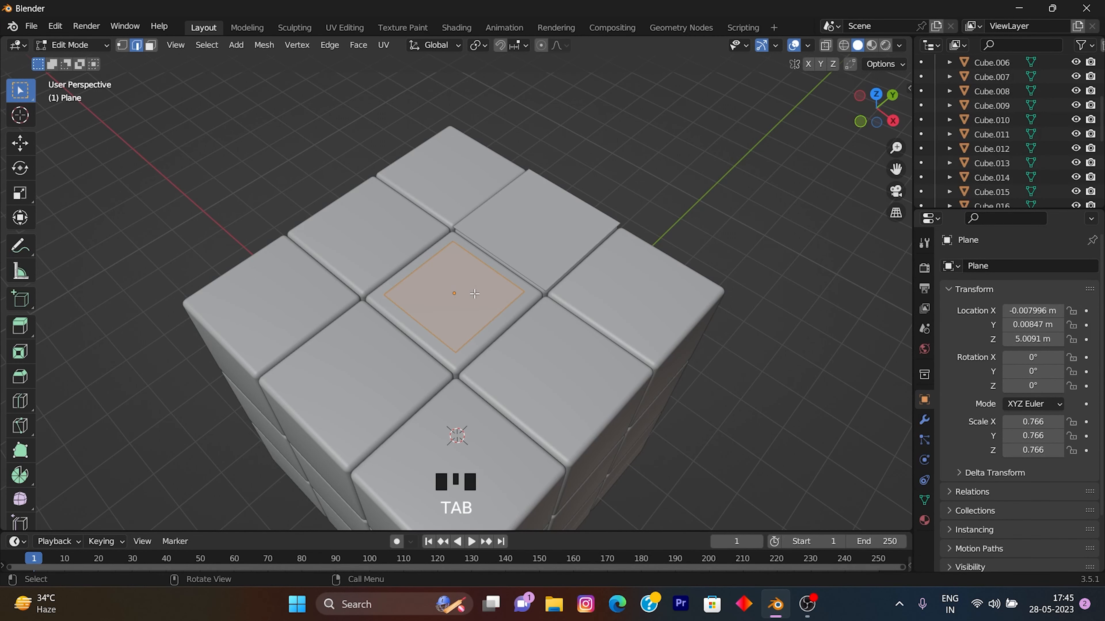
key("shift+ctrl+b")
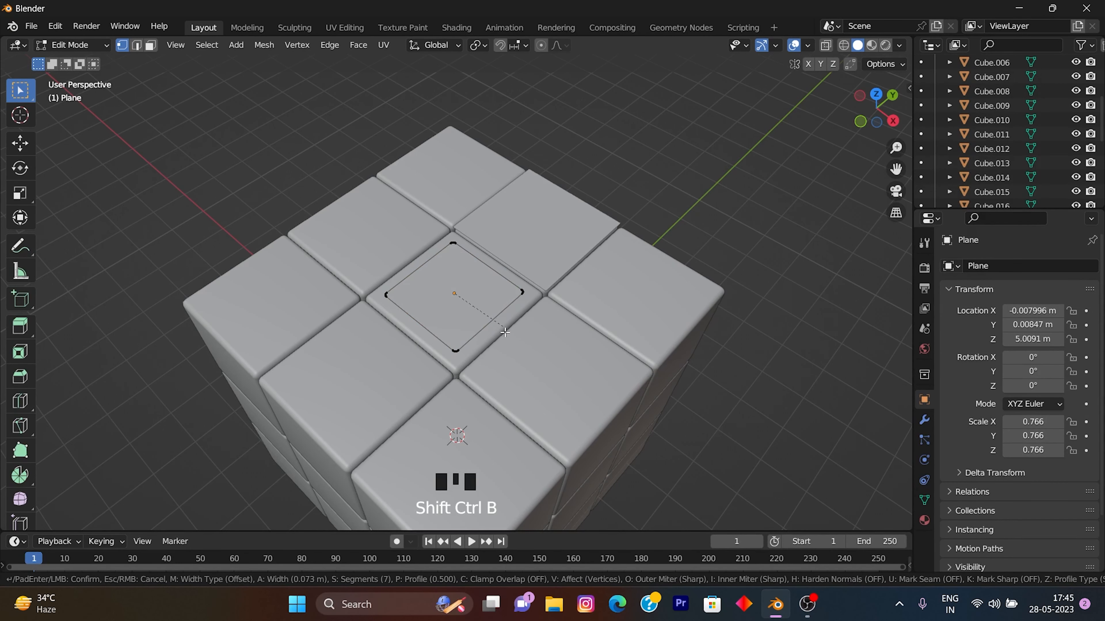
left_click(558, 392)
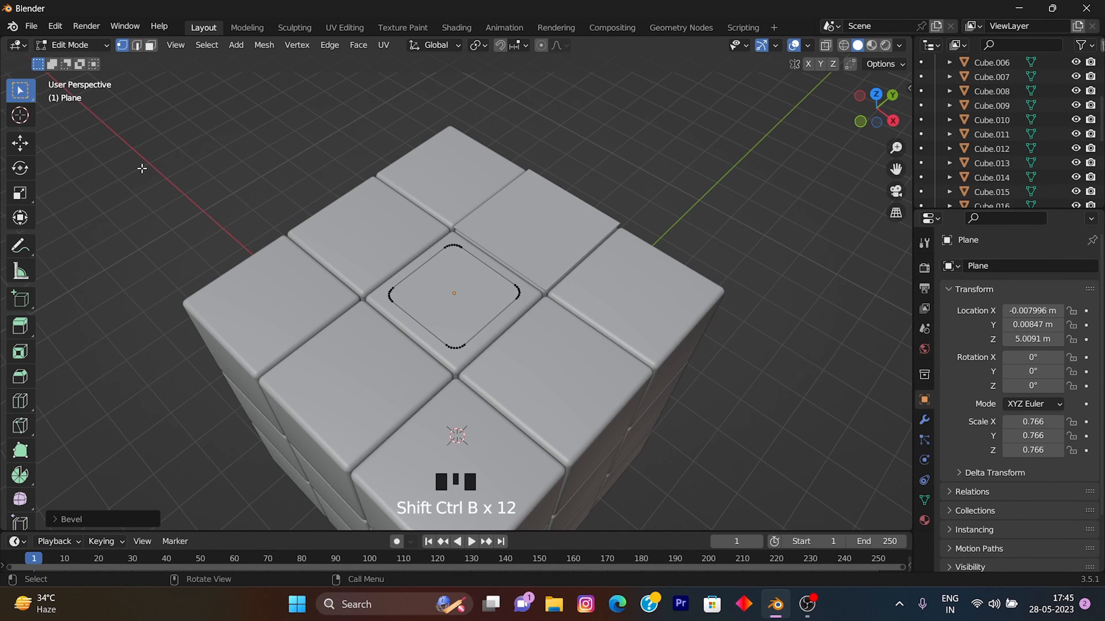
key("Tab")
- Duplicate the centre tile 2 m along Y and again -2 m along Y to form a row of three
key("shift+d")
key("y")
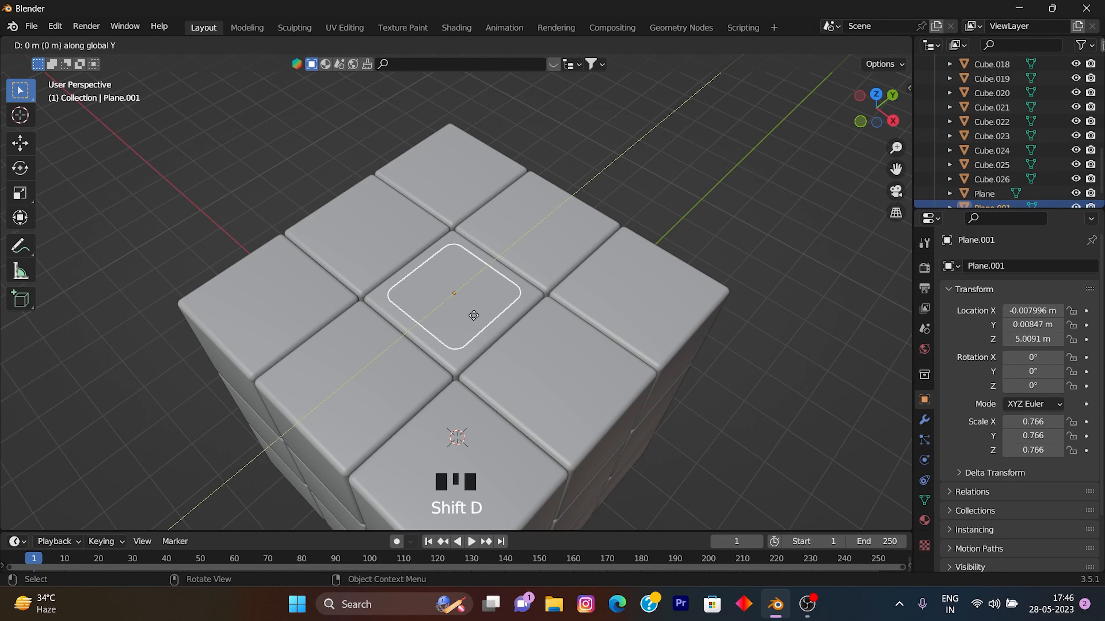
key("2")
key("Return")
left_click(484, 302)
key("shift+d")
type("y")
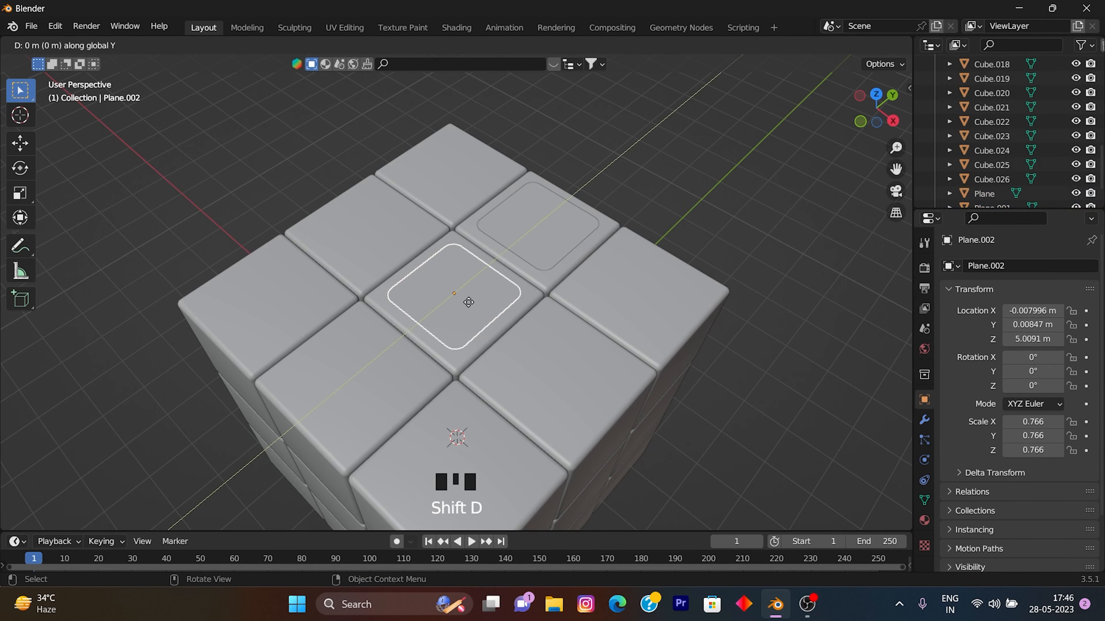
type("-2")
key("Return")
- Duplicate the middle row of three tiles 2 m along X
left_click(416, 317, "shift")
left_click(536, 228, "shift")
key("shift+d")
key("x")
key("2")
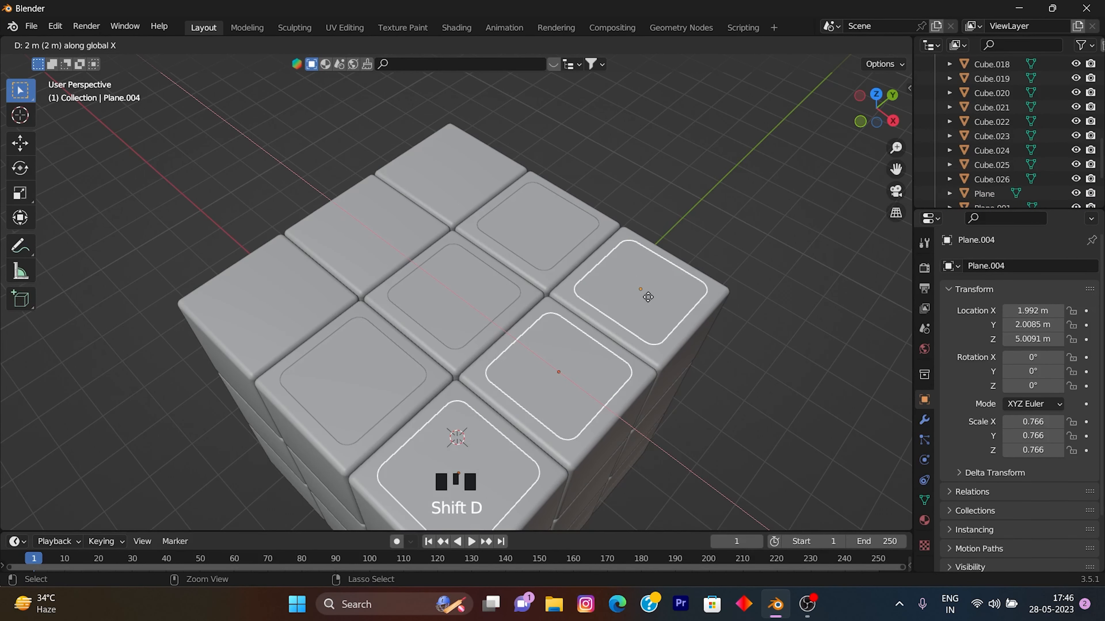
key("Return")
- Duplicate the selected row of tiles -4 m along X to fill the remaining row of the top face
key("shift+d")
type("x-3")
key("BackSpace")
key("4")
key("Return")
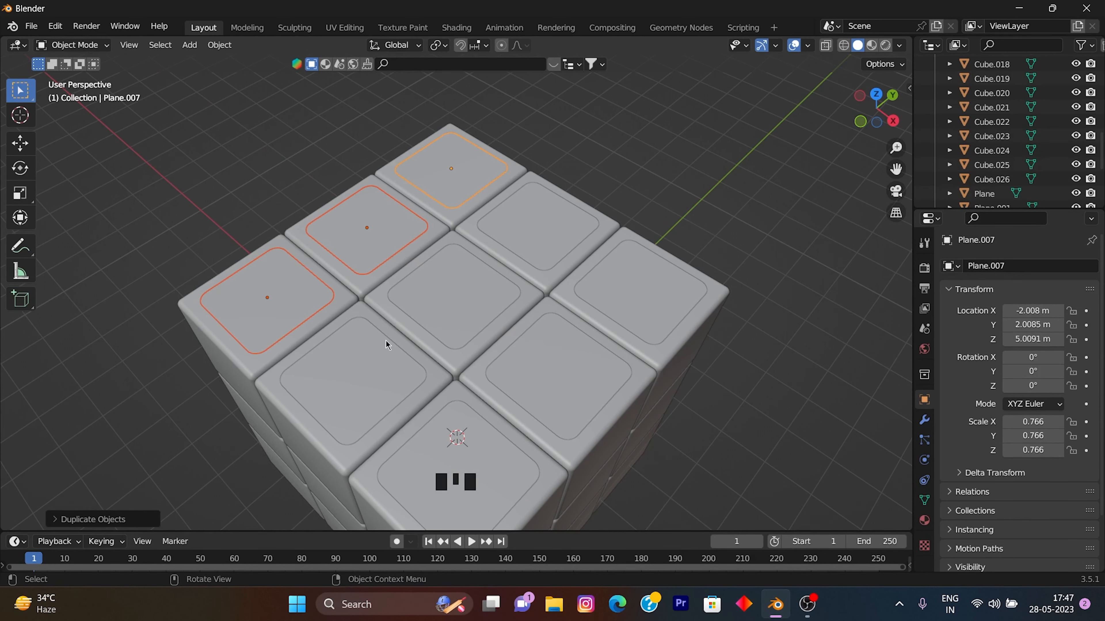
- Duplicate all nine top-face tiles and rotate the copies 90° about the Y axis
left_click(386, 343, "shift")
left_click(454, 304, "shift")
left_click(538, 248, "shift")
left_click(607, 300, "shift")
left_click(558, 375, "shift")
left_click(457, 461, "shift")
scroll(484, 418, "down", 2)
key("shift+d")
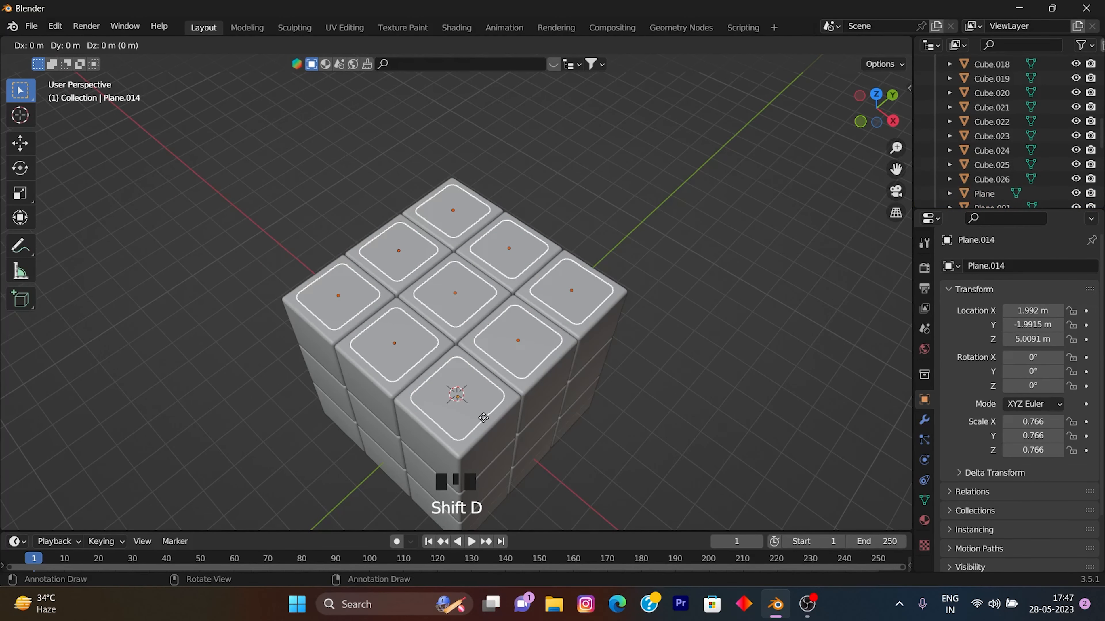
type("y90")
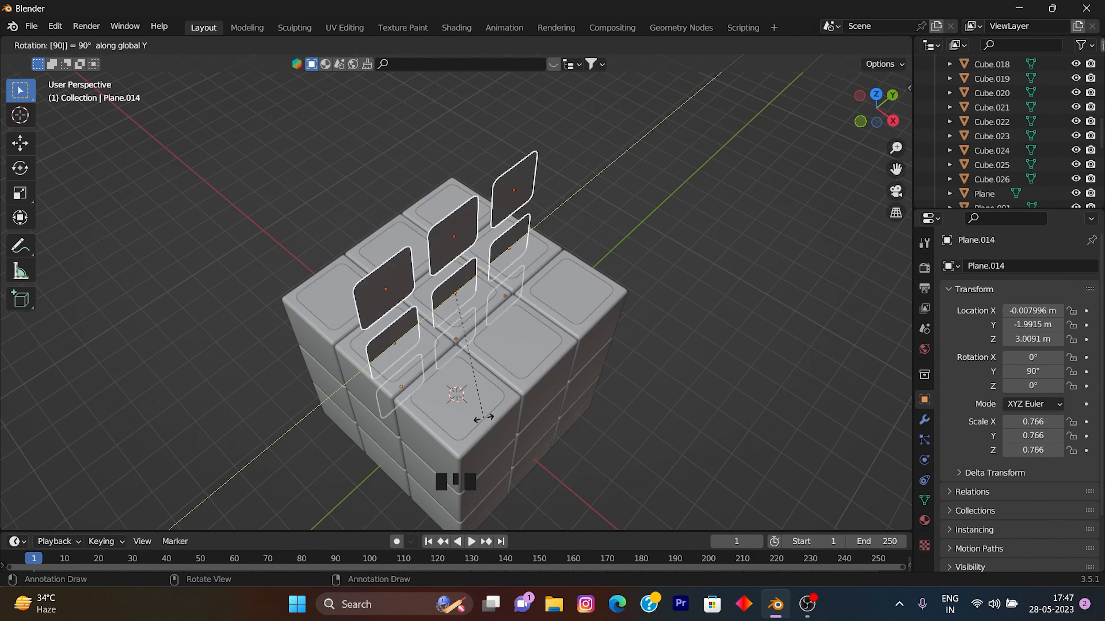
key("Return")
- Place the rotated tiles on the block's positive X face, at about X 3.01 m
middle_click_drag(485, 422, 691, 444)
key("ctrl+z")
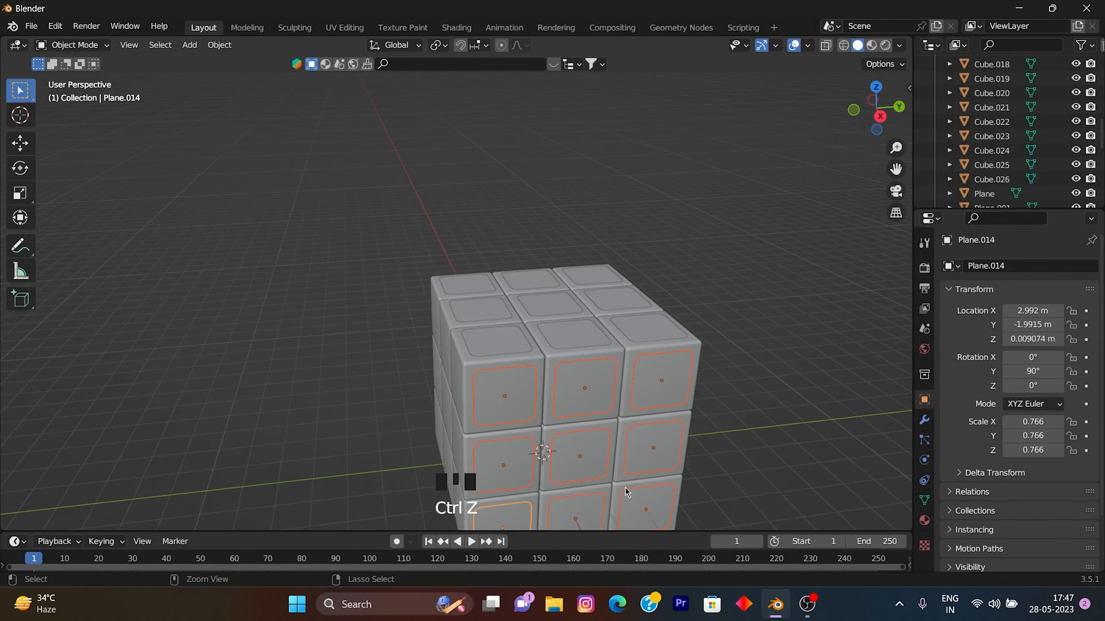
key("g")
key("x")
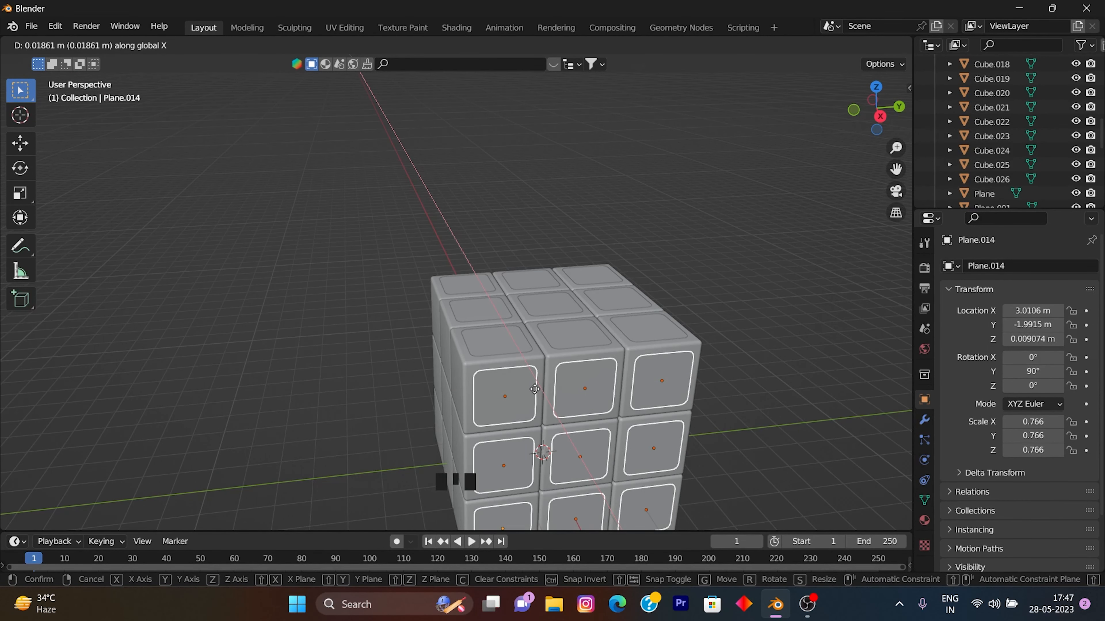
left_click(755, 317)
- Duplicate the nine side tiles along X to beyond the opposite face, at about X -3.99 m
key("shift+d")
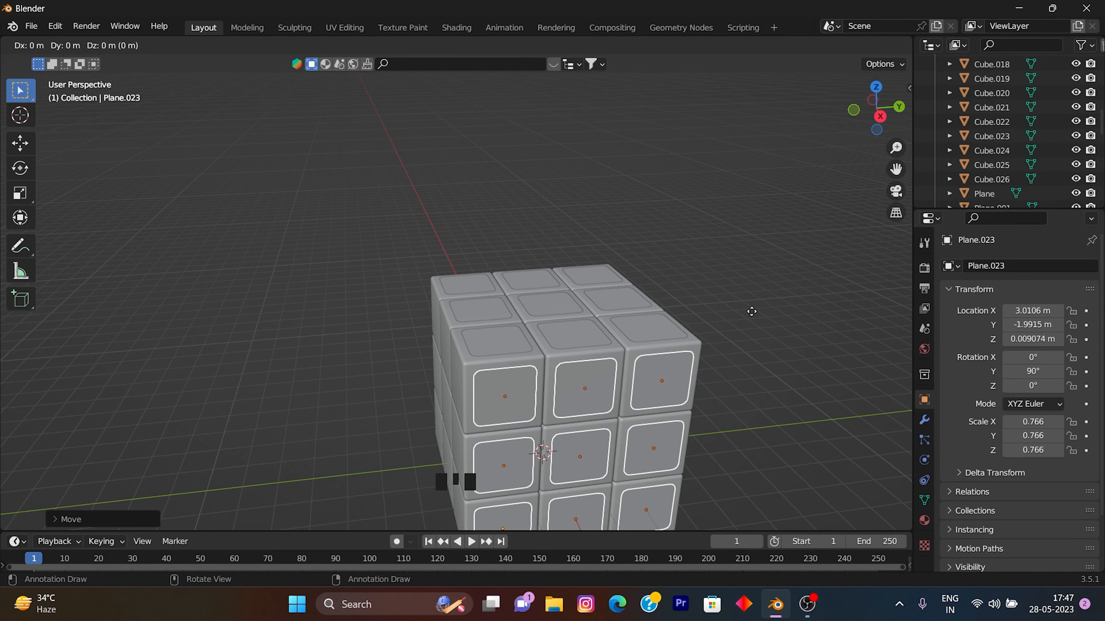
left_click(333, 333, "ctrl")
middle_click_drag(332, 333, 487, 344)
middle_click_drag(218, 348, 552, 379, "shift")
middle_click_drag(552, 378, 592, 320)
scroll(439, 399, "up", 2)
- Move the duplicated tiles along X until they sit just outside the block's negative X face
key("g")
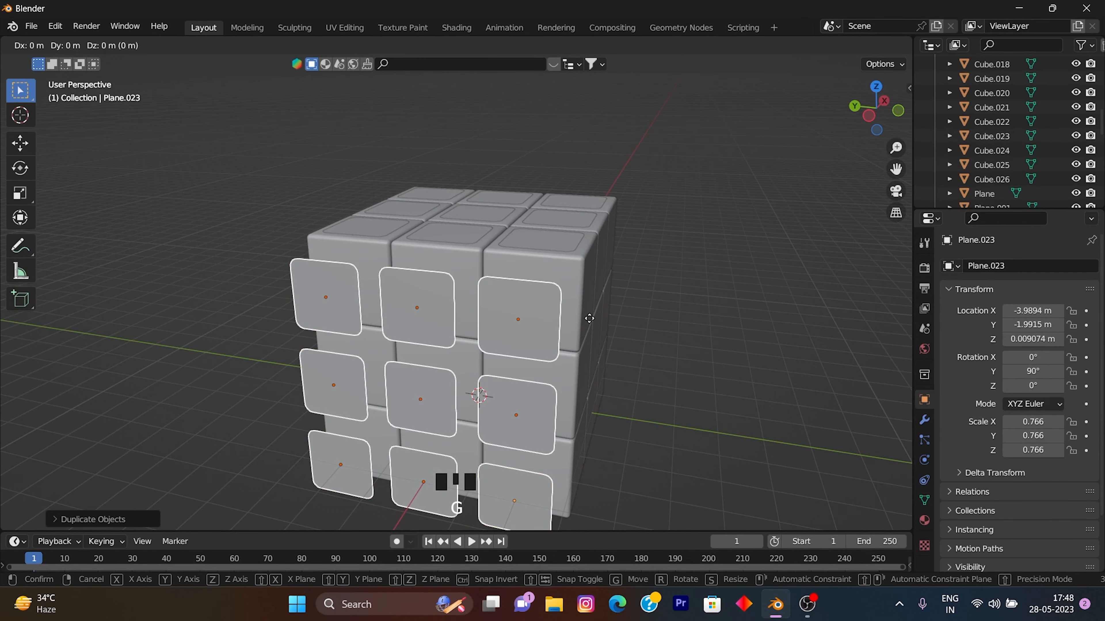
key("x")
left_click(621, 316, "ctrl")
left_click(730, 405)
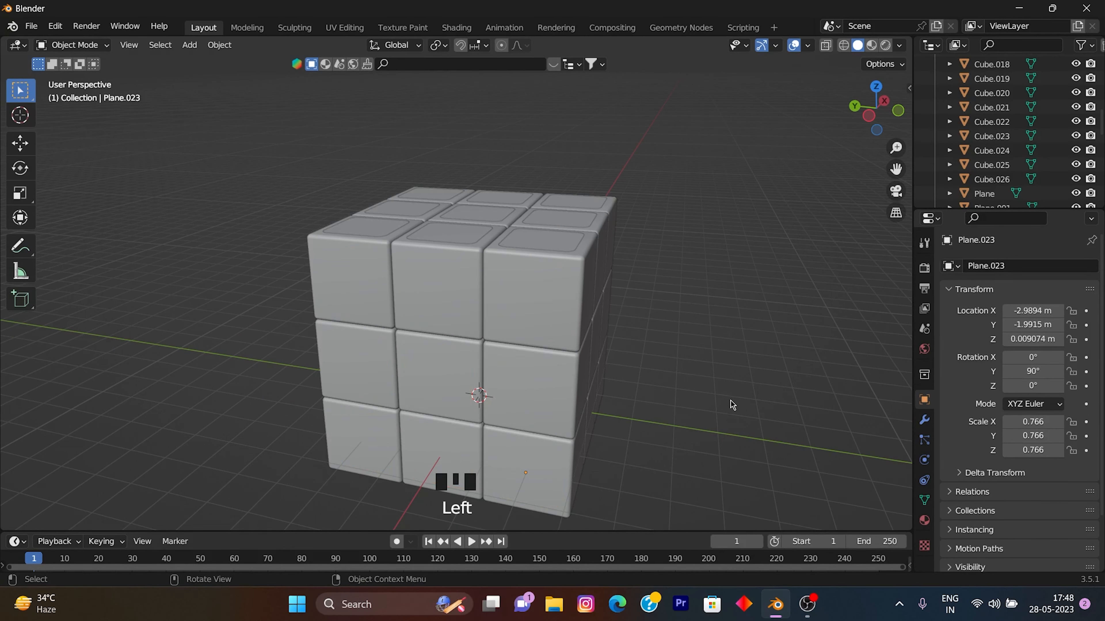
key("ctrl+z")
key("g")
key("x")
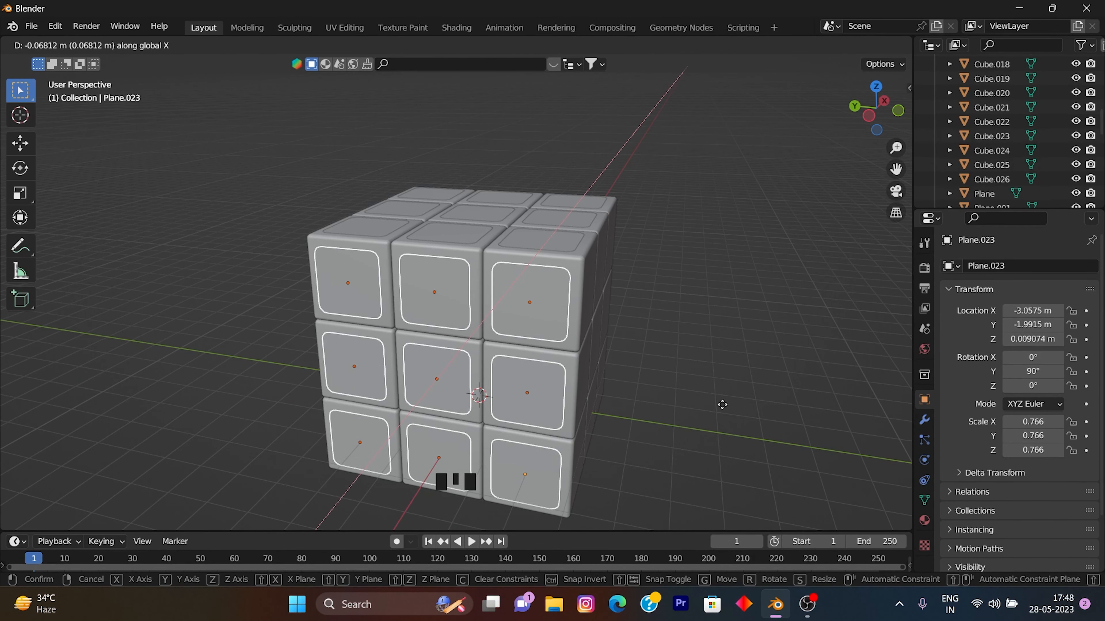
left_click(720, 411)
- Duplicate the nine top-face tiles and rotate the copies 90° about the X axis
middle_click_drag(719, 411, 462, 222)
middle_click_drag(654, 240, 548, 498)
scroll(700, 331, "up", 2)
left_click(494, 179)
left_click(559, 249, "shift")
left_click(629, 306, "shift")
left_click(560, 362, "shift")
left_click(485, 424, "shift")
left_click(417, 352, "shift")
left_click(492, 297, "shift")
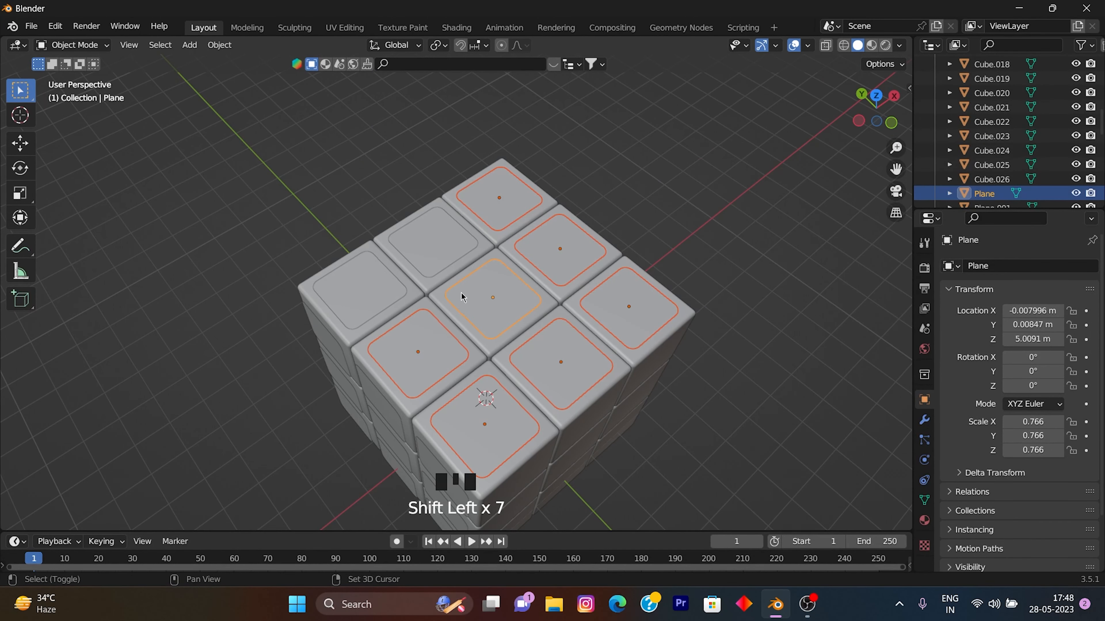
left_click(359, 289, "shift")
left_click(433, 240, "shift")
key("shift+d")
type("x")
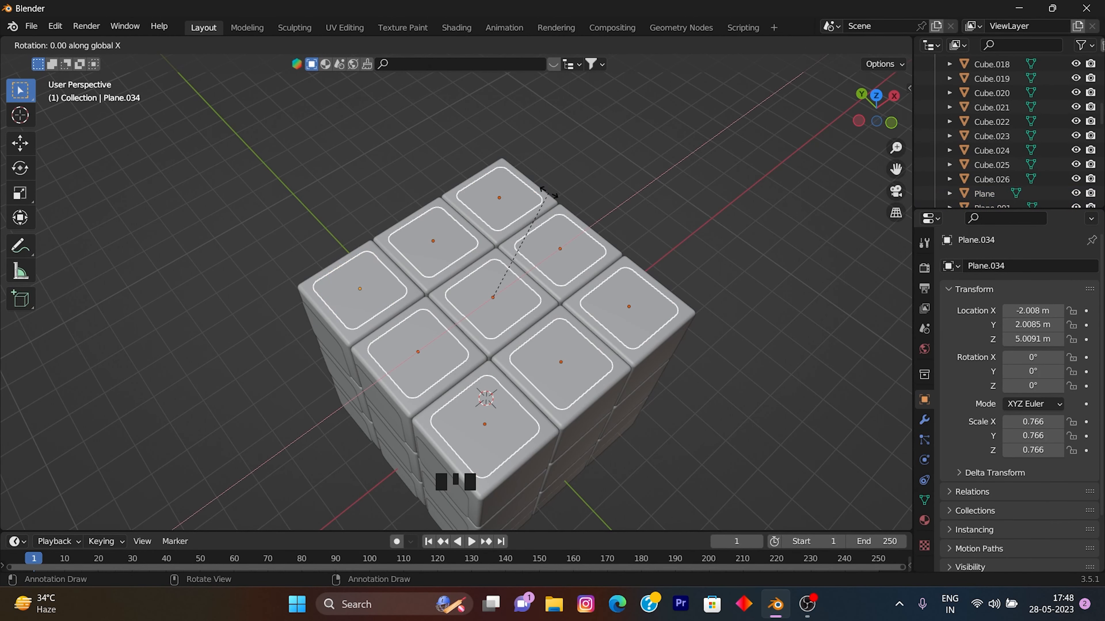
type("90")
key("Return")
- Move the rotated tiles -3 m along Z and -3 m along Y, and nudge them just outside the negative Y face
type("gz")
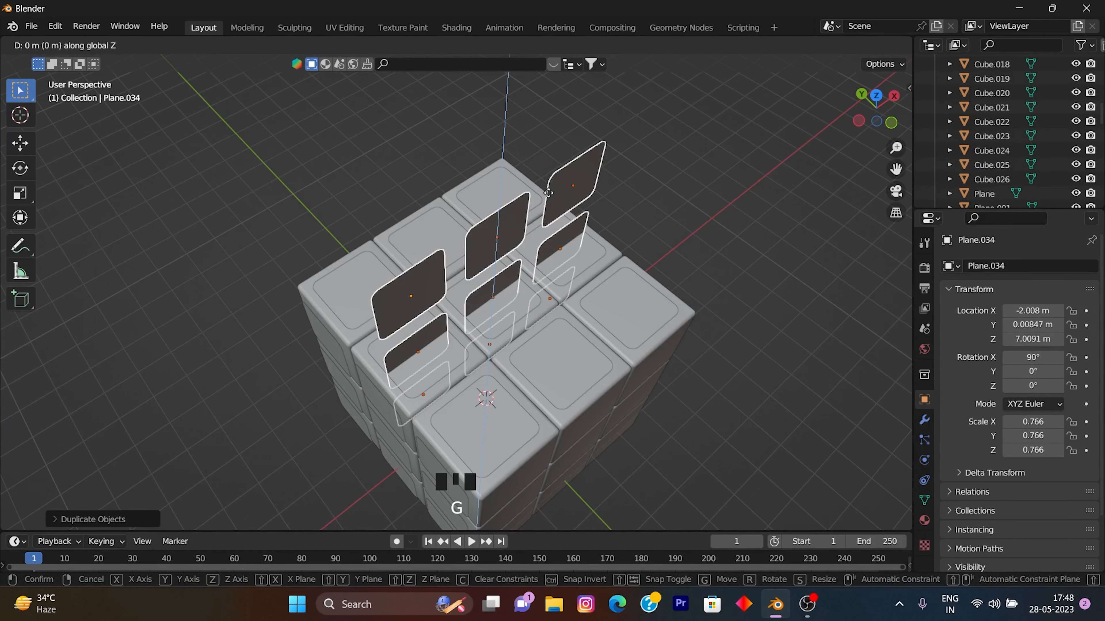
type("-3")
key("Return")
type("gy")
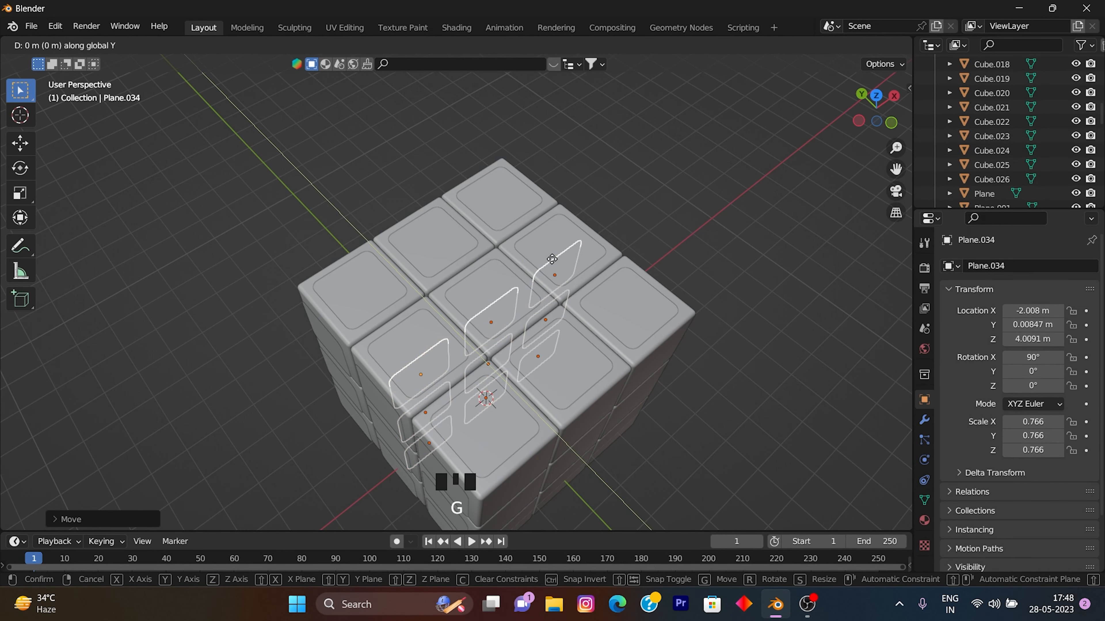
type("-3")
key("Return")
key("g")
key("y")
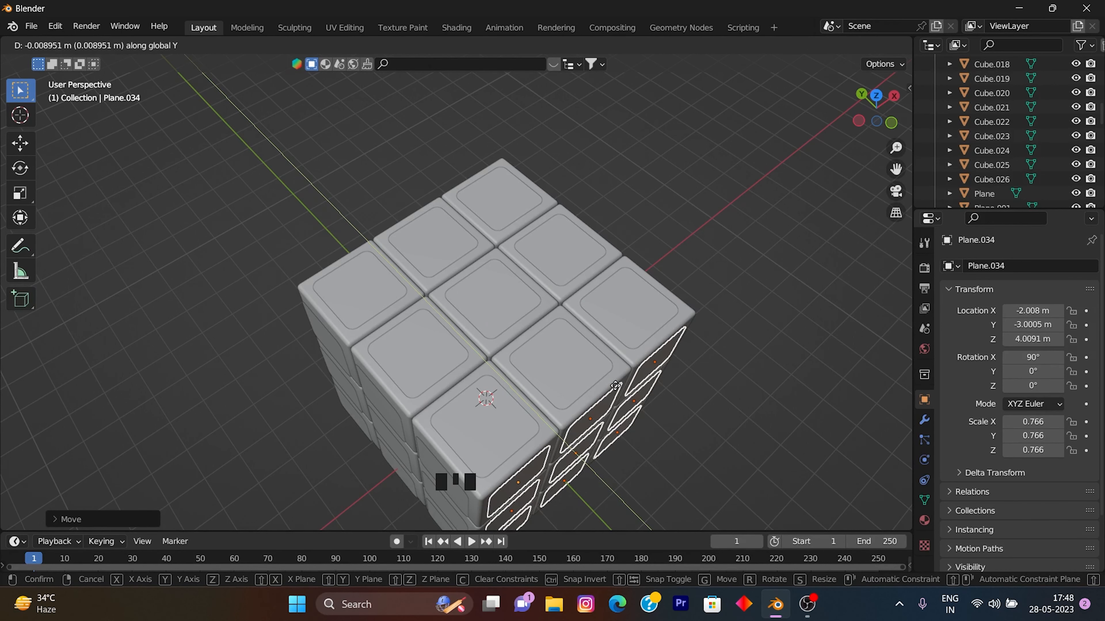
left_click(615, 385)
- Duplicate these tiles 6 m along Y and nudge the copies just outside the opposite face, to about Y 3.04 m
key("shift+d")
type("y6")
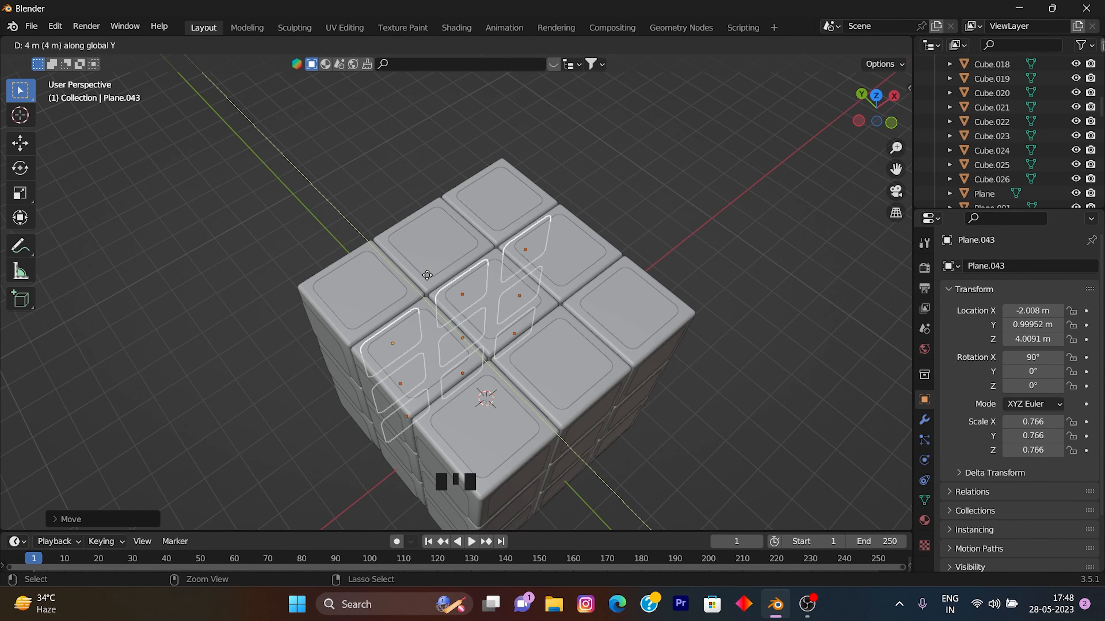
key("Return")
key("g")
key("y")
left_click(413, 260)
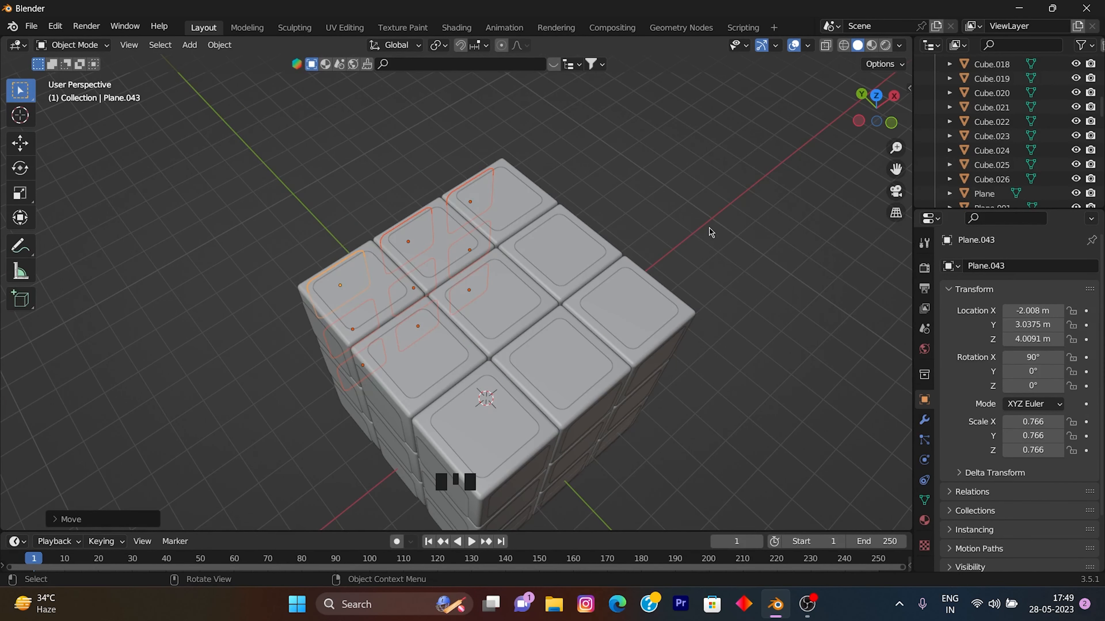
middle_click_drag(710, 230, 487, 391)
scroll(752, 343, "down", 4)
scroll(558, 381, "up", 2)
left_click(608, 376, "shift")
left_click(611, 377, "shift")
left_click(538, 377, "shift")
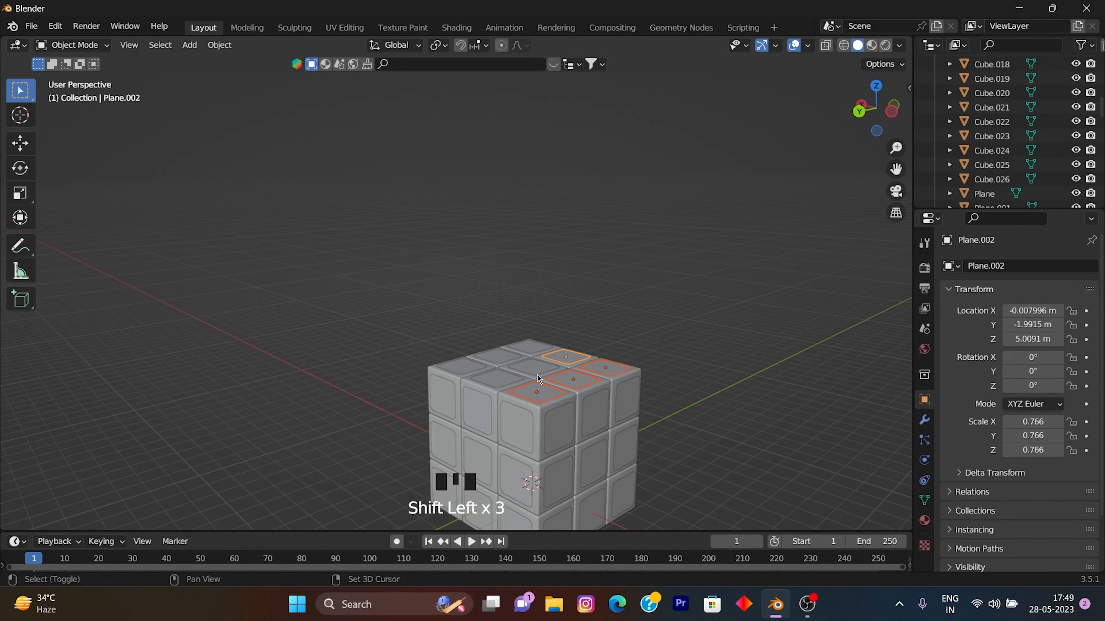
left_click(538, 377, "shift")
left_click(500, 377, "shift")
left_click(380, 368)
scroll(571, 409, "up", 2)
left_click(532, 419)
left_click(570, 403, "shift")
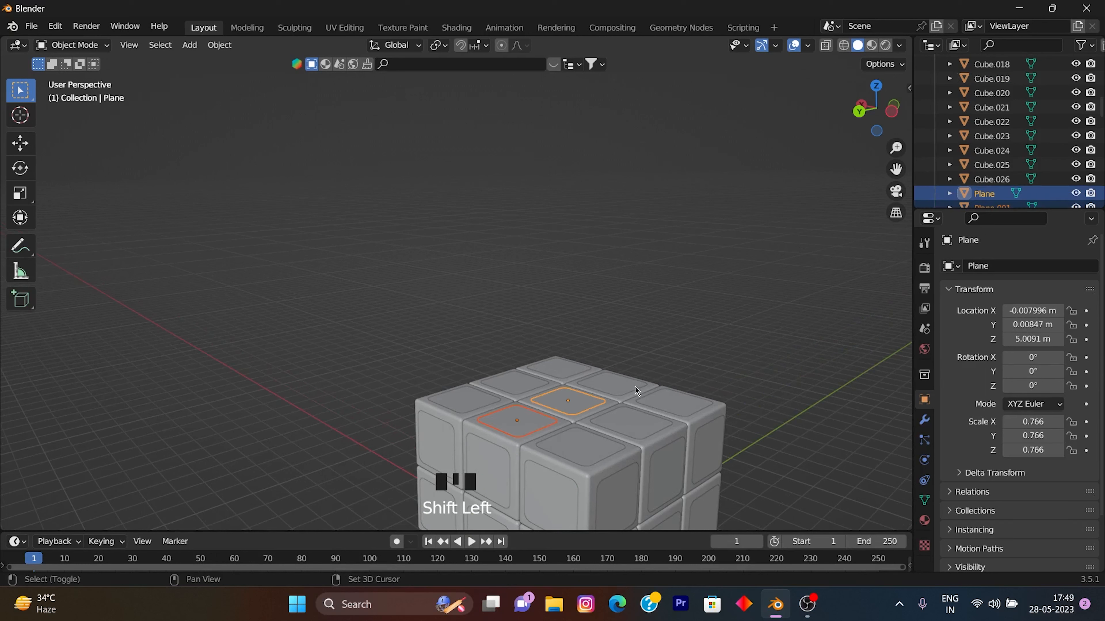
left_click(626, 385, "shift")
left_click(668, 401, "shift")
left_click(609, 432, "shift")
left_click(766, 336)
- Select all nine sticker tiles on the cube's top face
left_click(670, 398, "shift")
left_click(617, 384, "shift")
left_click(631, 422, "shift")
left_click(580, 445, "shift")
left_click(517, 420, "shift")
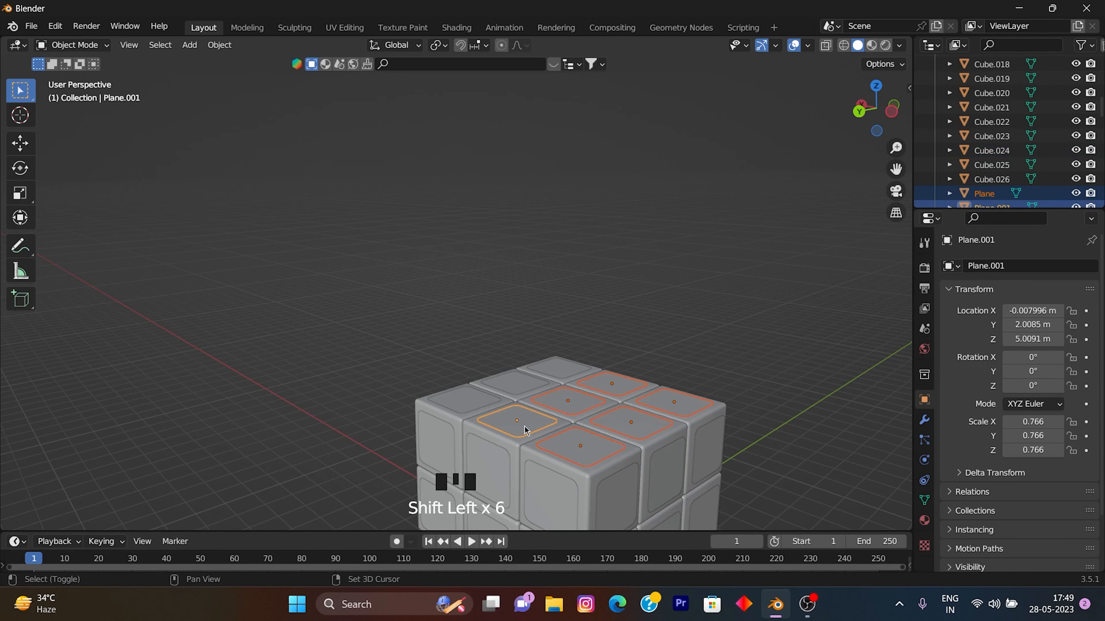
left_click(464, 399, "shift")
left_click(514, 383, "shift")
left_click(559, 368, "shift")
- Duplicate the nine top-face tiles and move the copies down along Z to about Z -1.33 m
key("shift+d")
key("z")
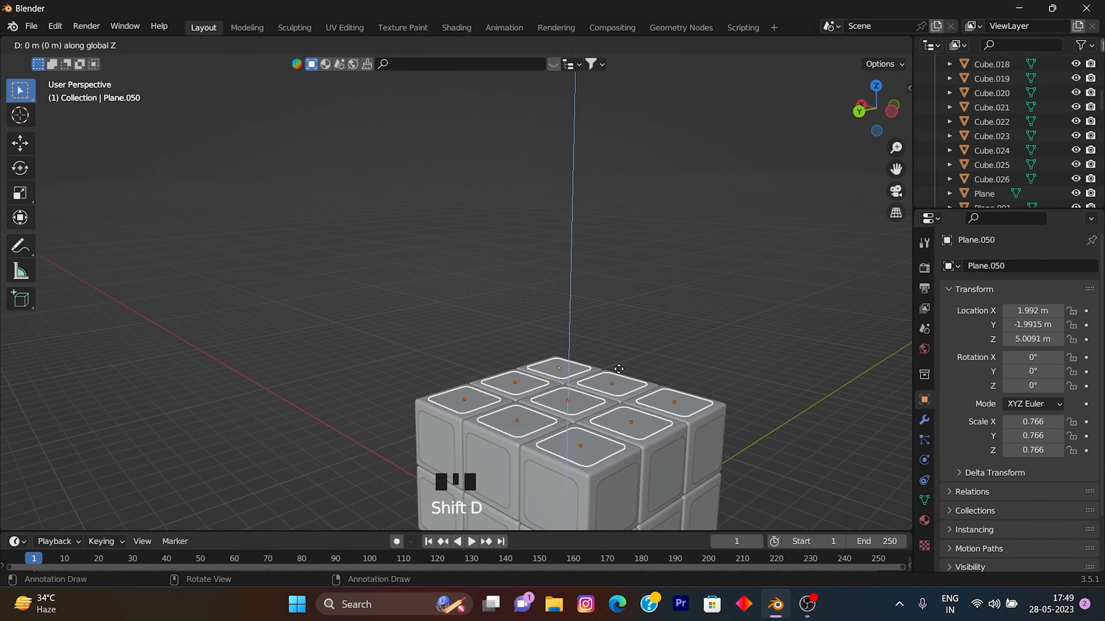
left_click(695, 257)
scroll(702, 254, "down", 5)
key("g")
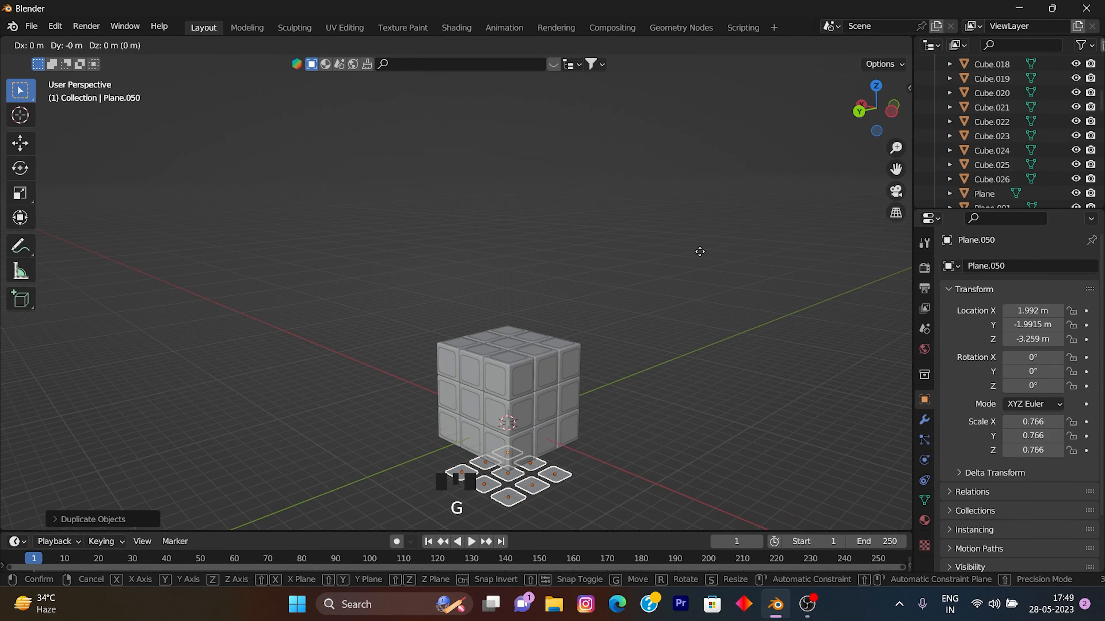
key("z")
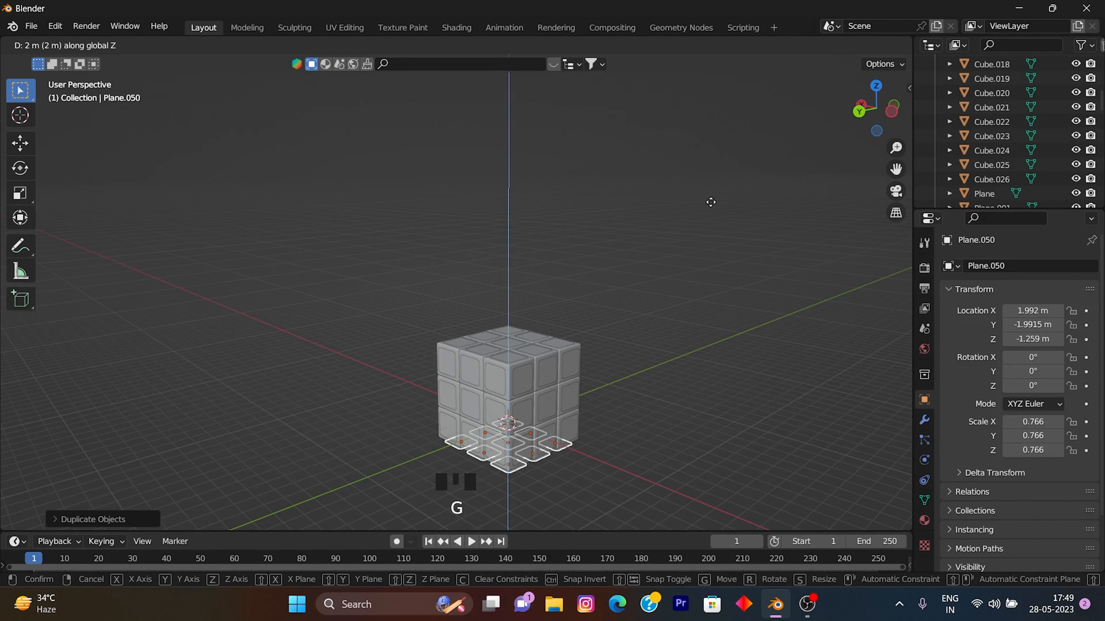
left_click(709, 212)
key("g")
key("z")
left_click(709, 213)
- Reselect the duplicated tiles and raise them along Z to about Z -1.18 m
left_click(731, 455)
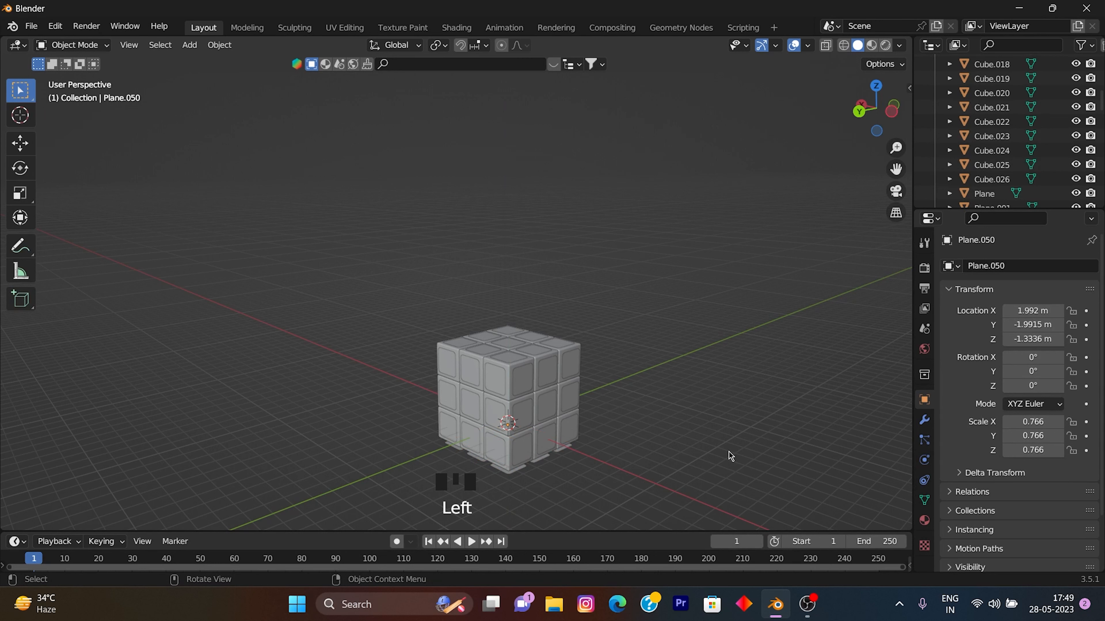
key("z")
key("ctrl+z")
key("z")
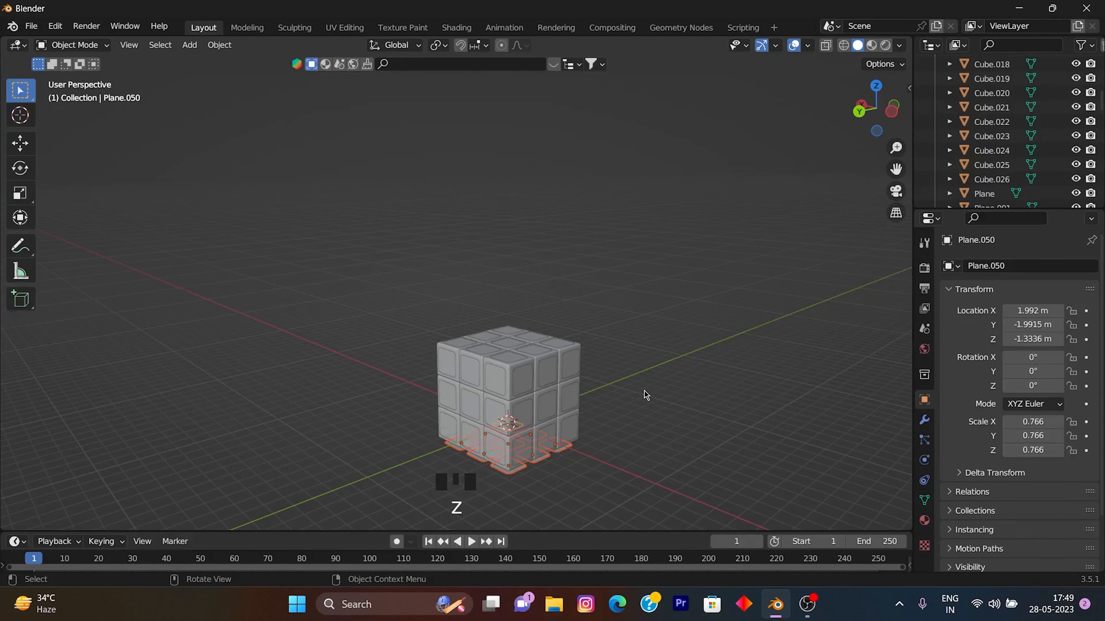
key("g")
key("z")
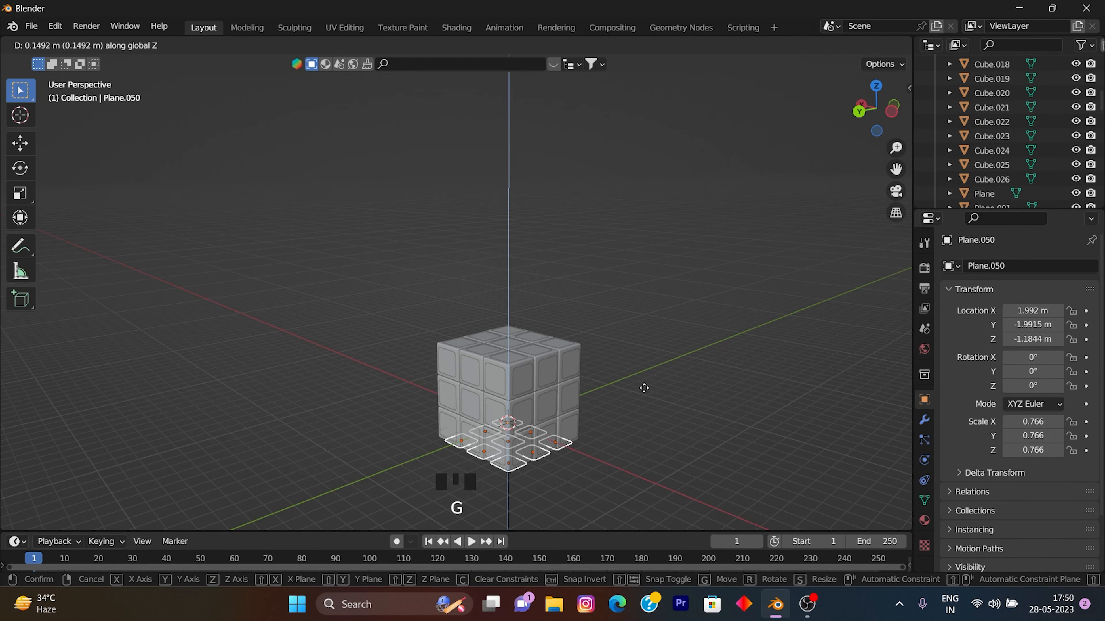
left_click(645, 390)
- Check the block's underside, and undo the vertical moves and the duplication of the nine tiles
middle_click_drag(646, 390, 692, 496)
left_click(613, 370)
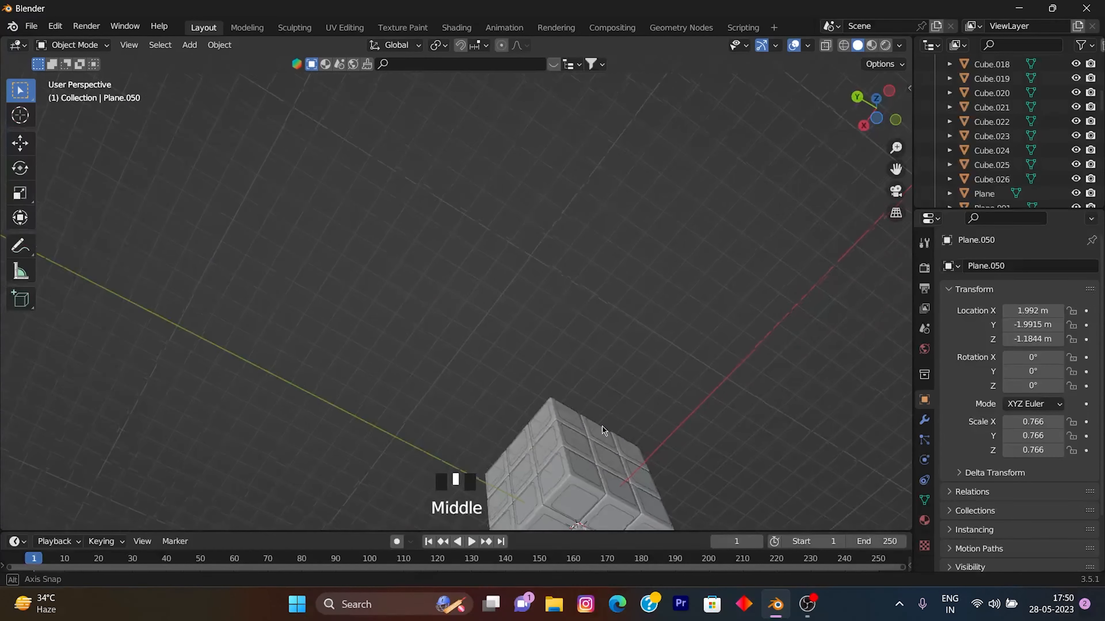
key("ctrl+z")
key("ctrl+z")
key("ctrl+z")
key("ctrl+z")
middle_click_drag(742, 336, 644, 364)
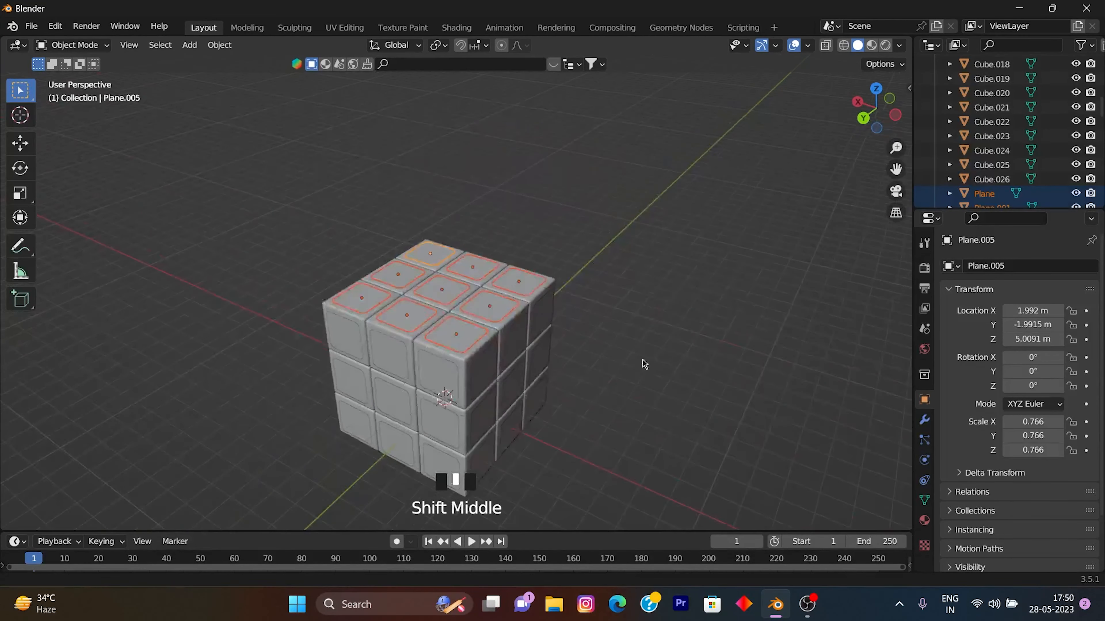
- Duplicate the nine top-face tiles and move the copies straight down to just outside the bottom face, about Z -1.05 m
key("g")
right_click(668, 367)
key("shift+d")
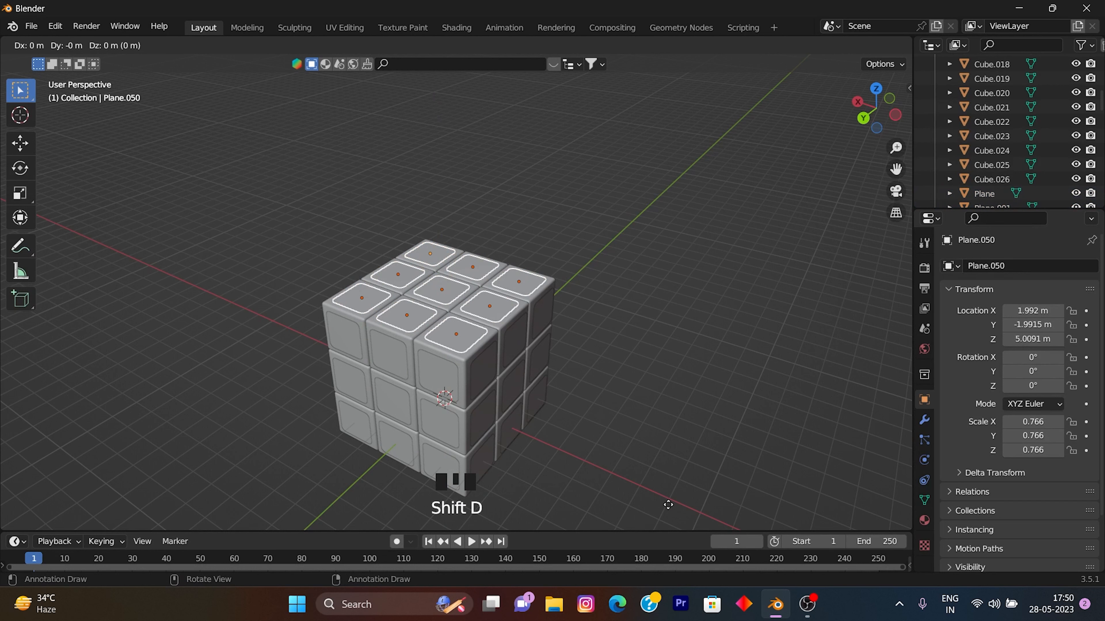
left_click(678, 153)
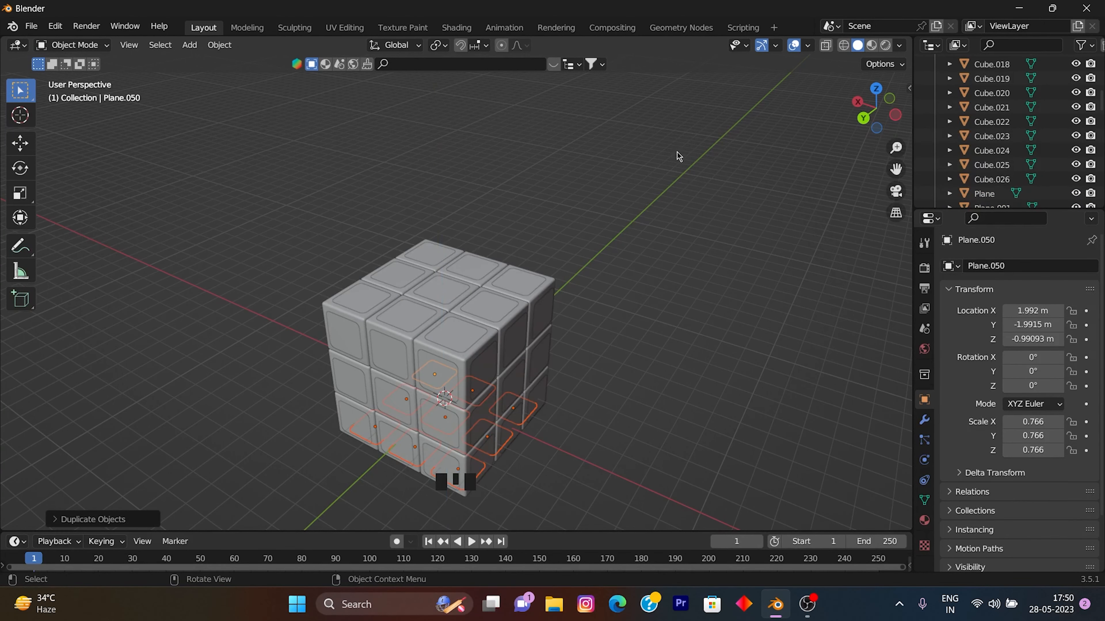
key("g")
left_click(677, 152)
left_click_drag(677, 152, 732, 268)
scroll(731, 268, "up", 2)
middle_click_drag(732, 269, 729, 362)
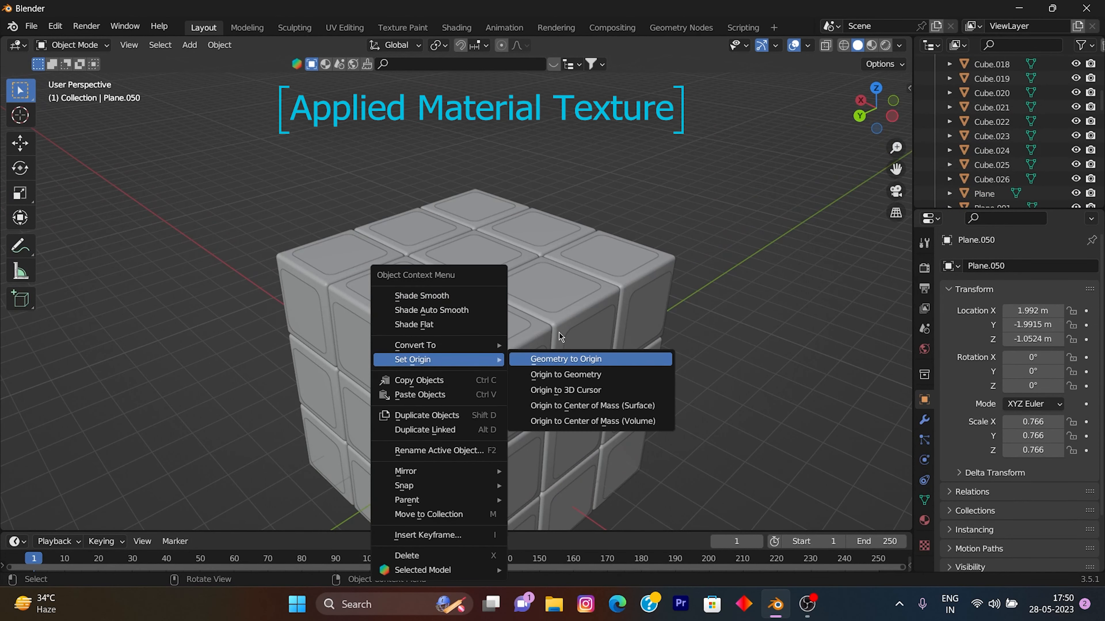
- Give the nearest top corner cube a new material named black
left_click(559, 333)
left_click(528, 342)
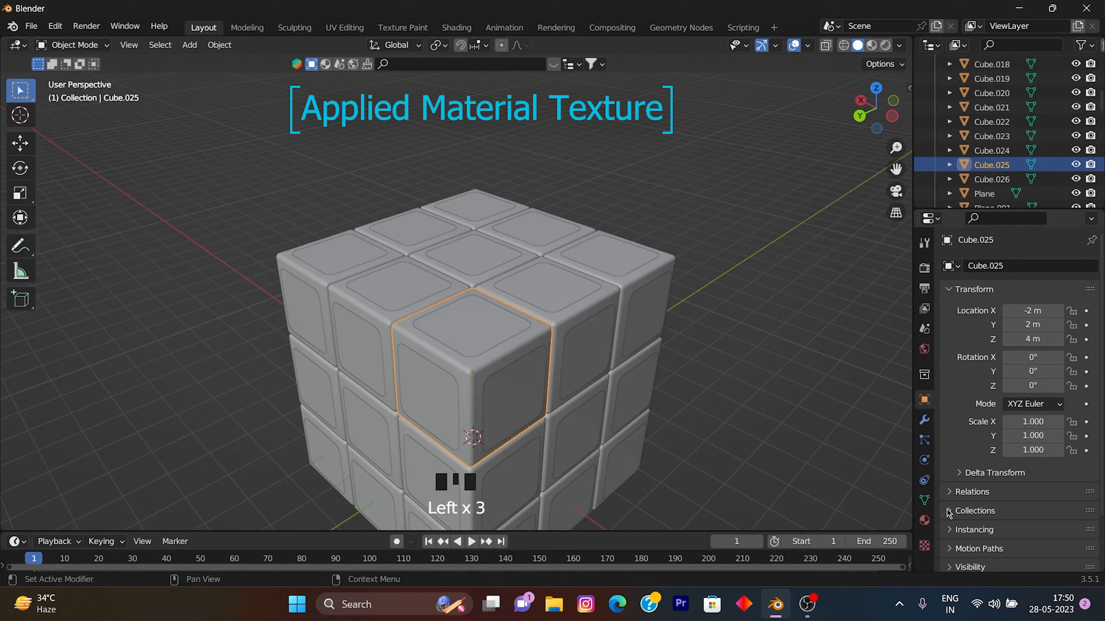
left_click(925, 520)
left_click(1047, 327)
left_click(1002, 269)
double_click(1001, 269)
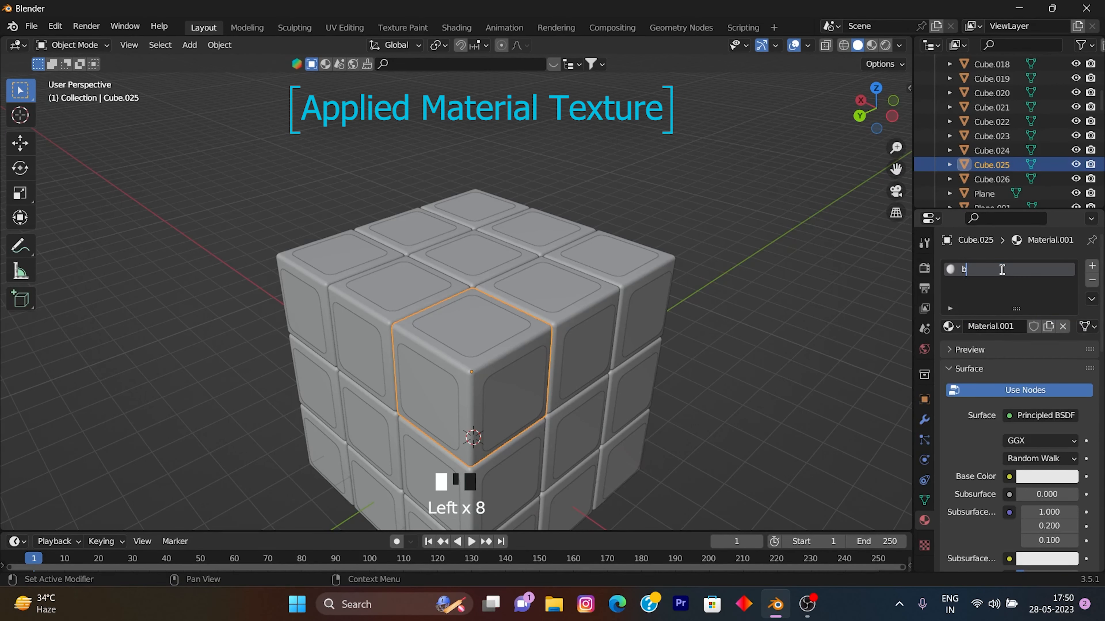
type("black")
key("Return")
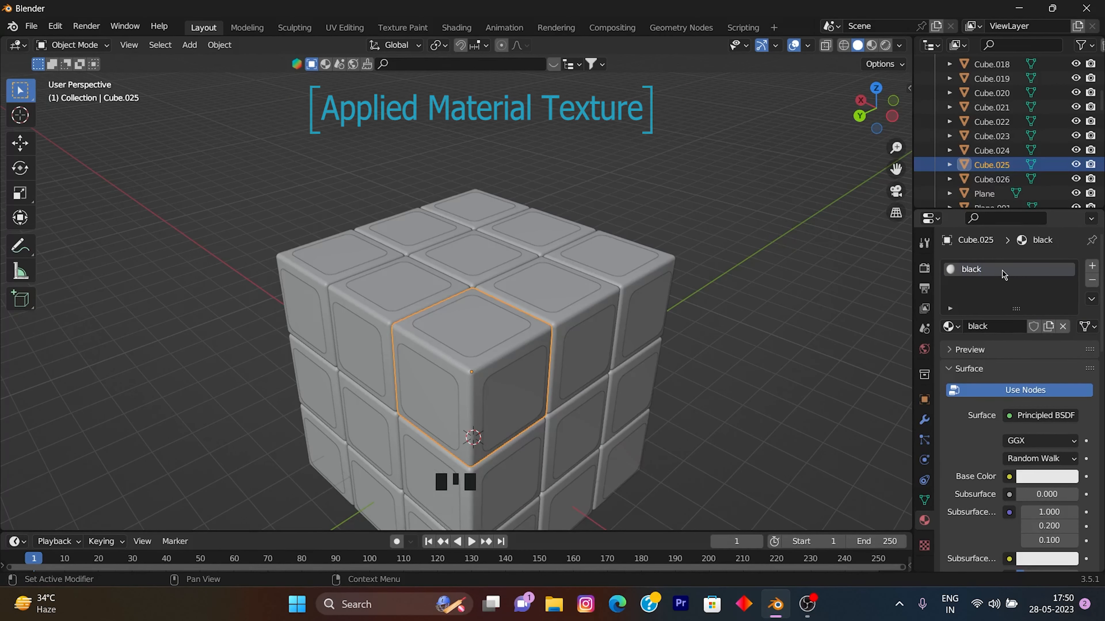
- Darken the black material's base color to HSV value 0.013 and switch the viewport to material preview
left_click(1051, 479)
left_click_drag(1067, 285, 1067, 363)
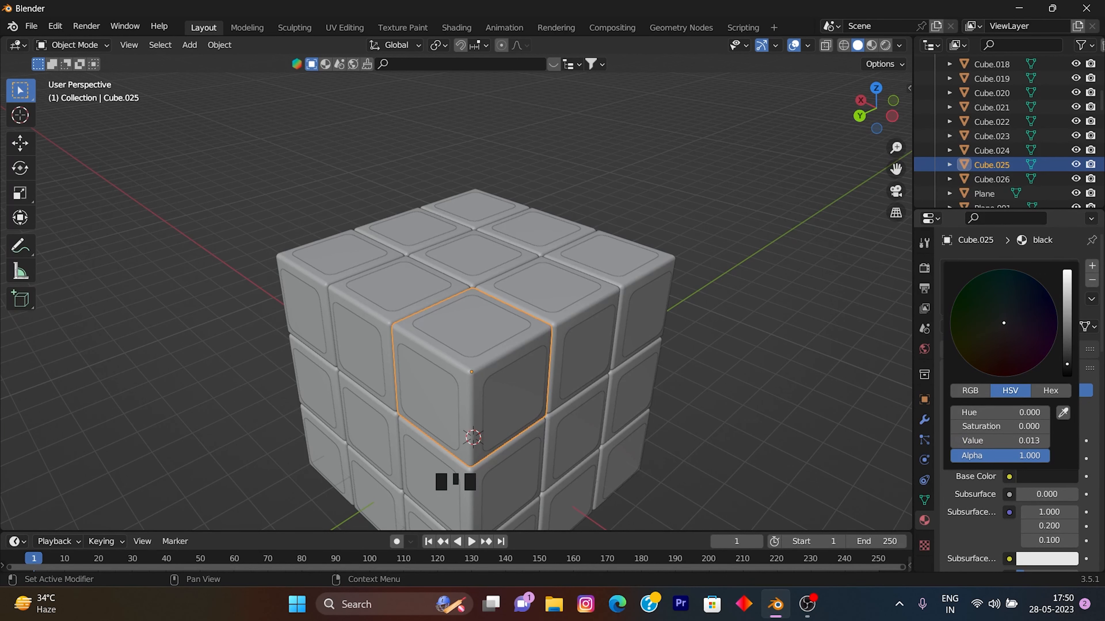
key("z")
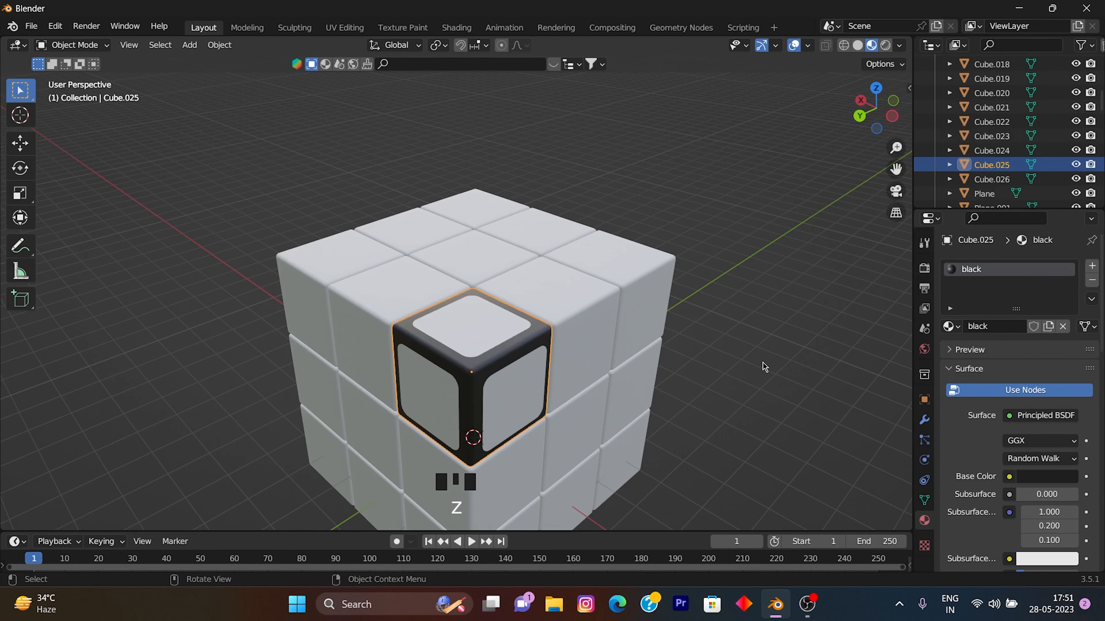
- Lower the black material's roughness to about 0.206 and deselect the cube
scroll(1027, 366, "down", 9)
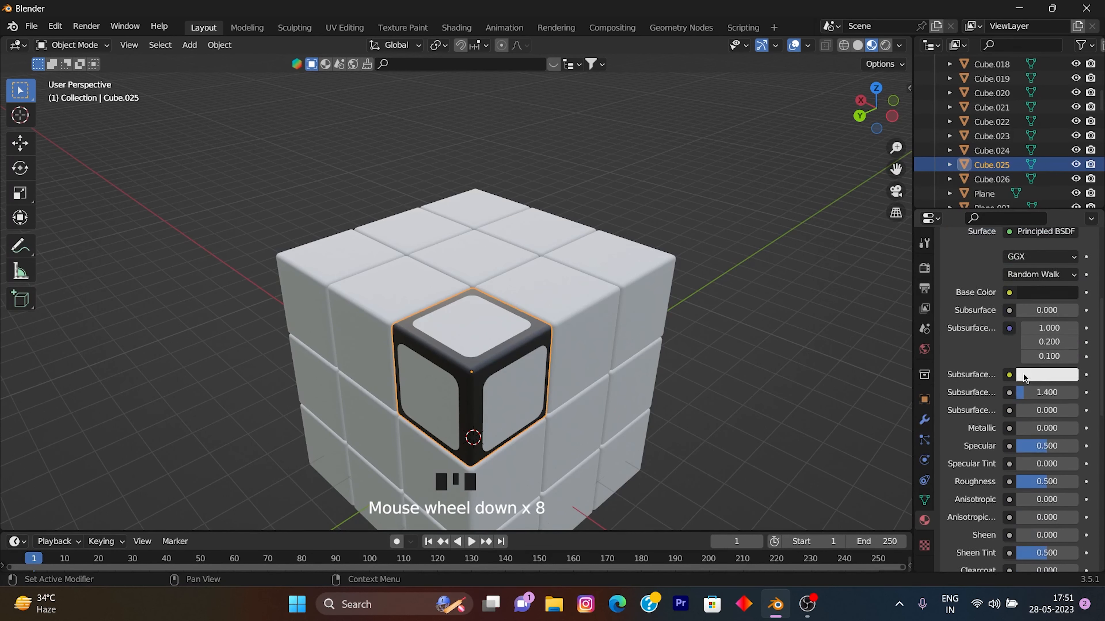
left_click_drag(1048, 458, 1033, 459)
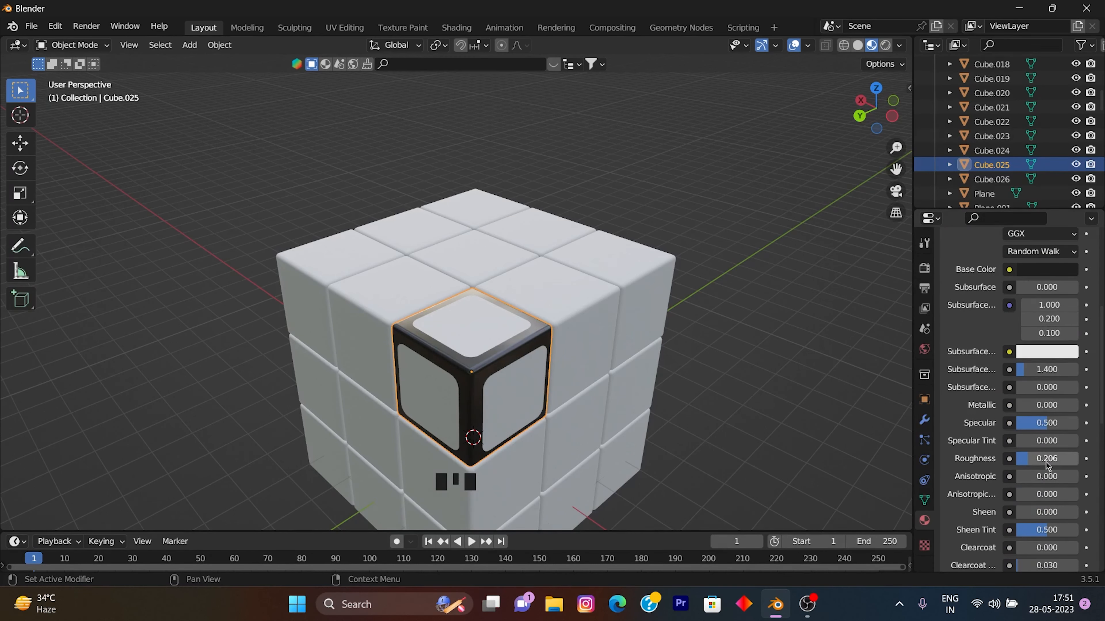
left_click_drag(1034, 459, 1035, 459)
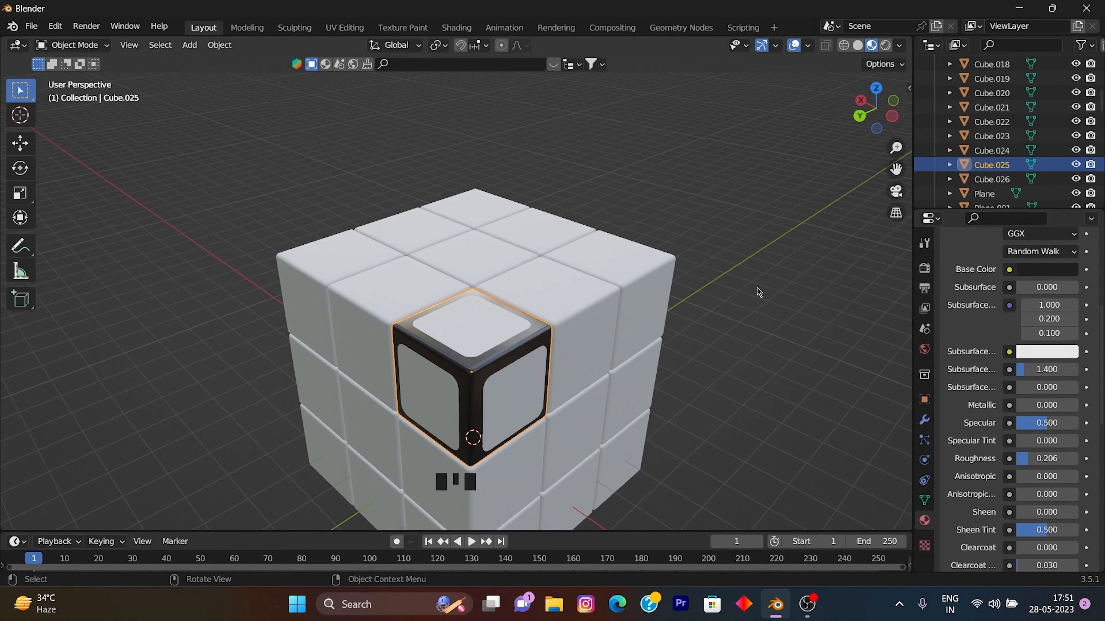
left_click_drag(834, 263, 846, 314)
left_click(496, 355)
left_click(816, 259)
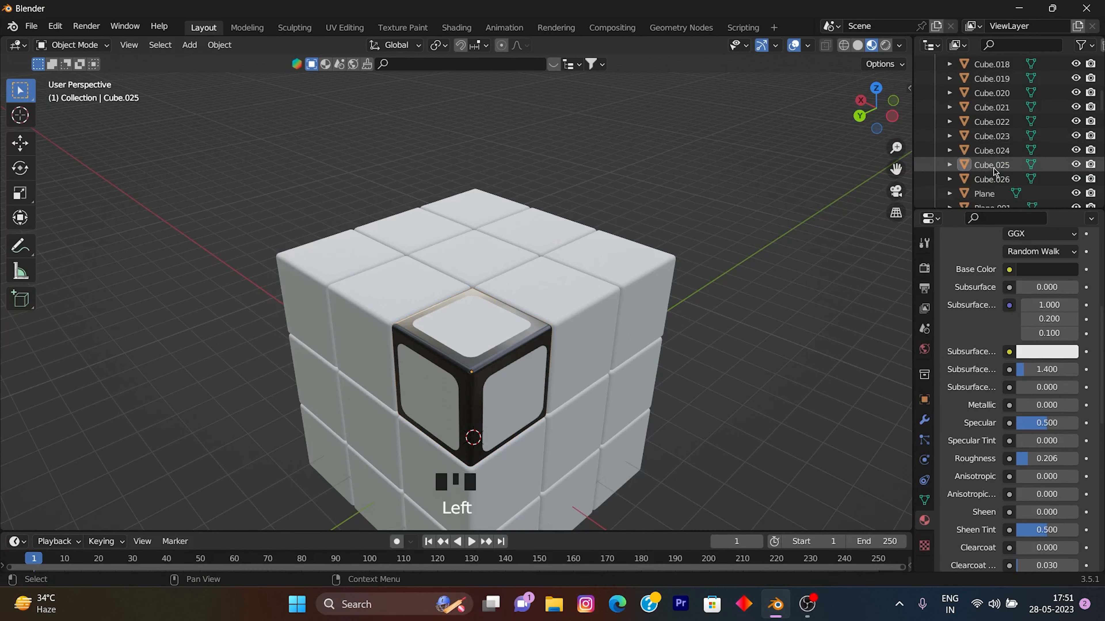
- Select all 27 cubes with the black corner cube active and link its material to the others
left_click(1002, 179)
scroll(1004, 139, "up", 14)
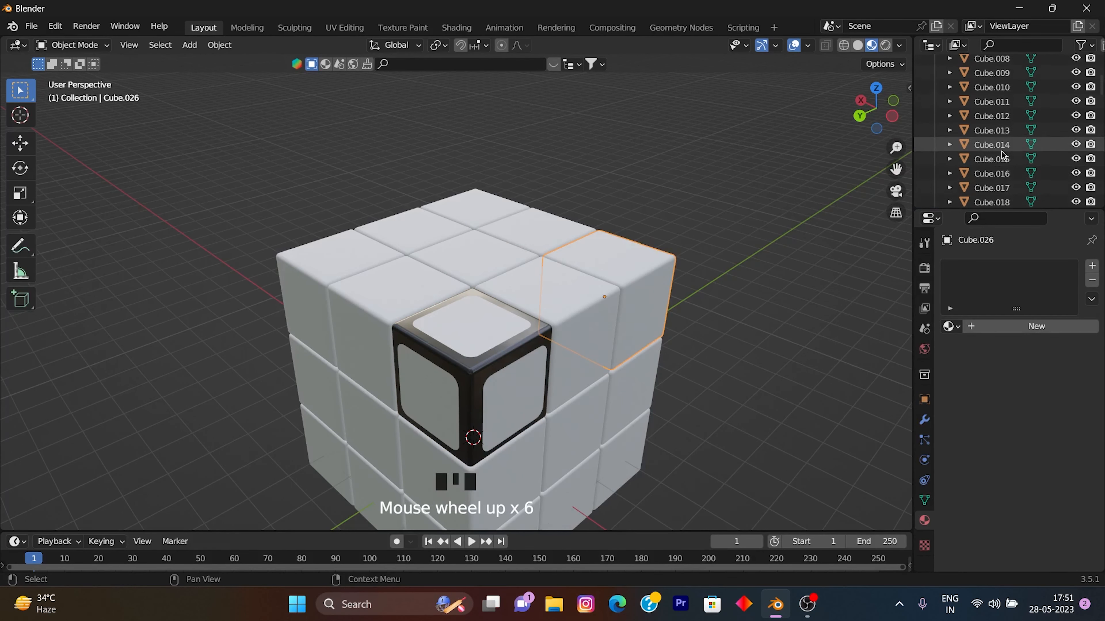
left_click(992, 91, "shift")
scroll(996, 91, "down", 16)
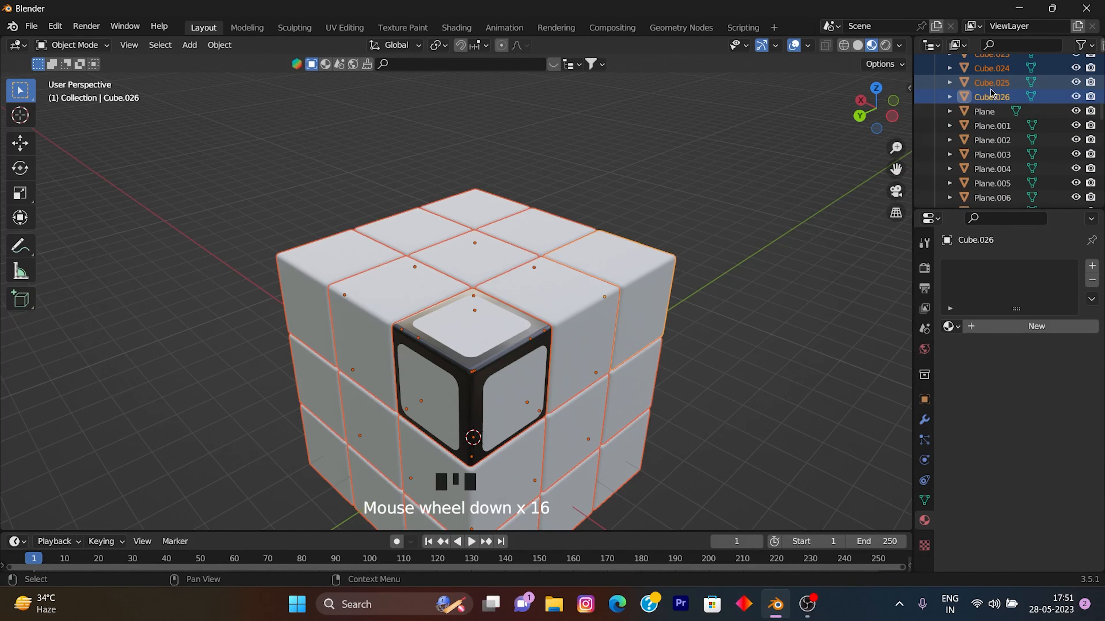
left_click(1007, 83, "shift")
scroll(1009, 89, "up", 15)
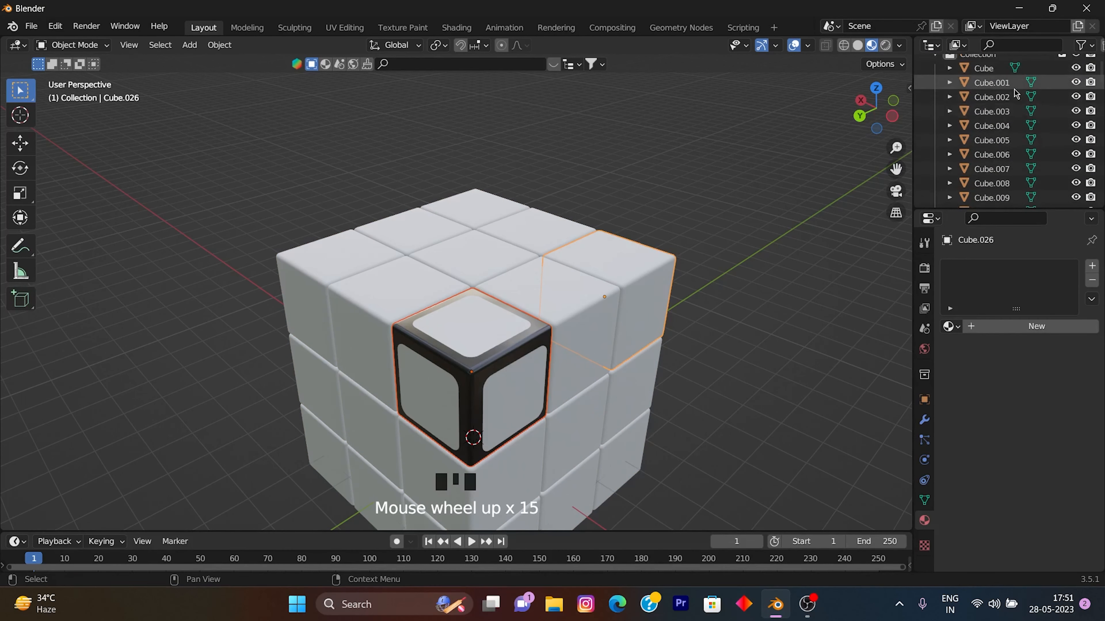
left_click(985, 112, "shift")
scroll(985, 114, "down", 4)
scroll(985, 114, "down", 8)
left_click(987, 152, "ctrl")
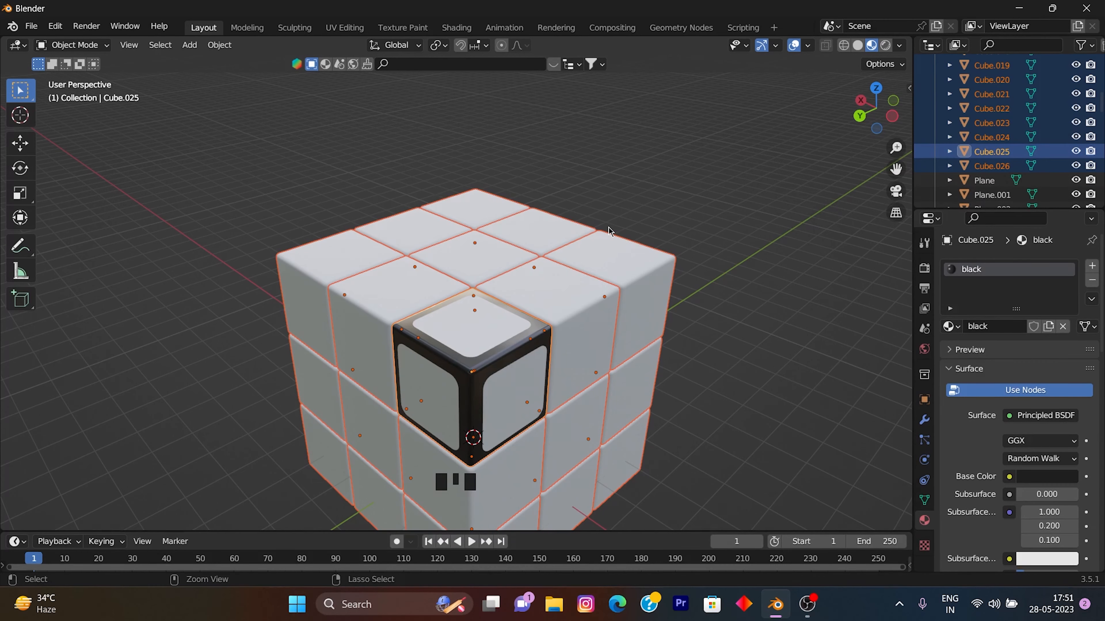
key("ctrl+l")
left_click(600, 279)
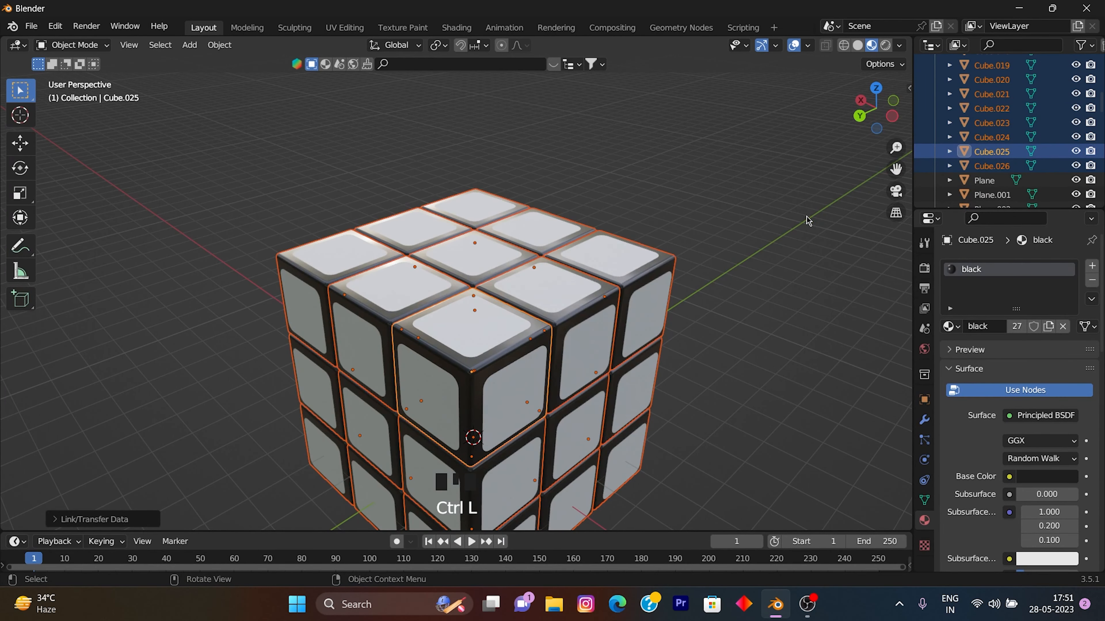
- Give the nearest corner tile on the top face a new material named Yellow
mouse_move(785, 292)
middle_mouse_down()
mouse_move(740, 264)
mouse_move(772, 289)
middle_mouse_up()
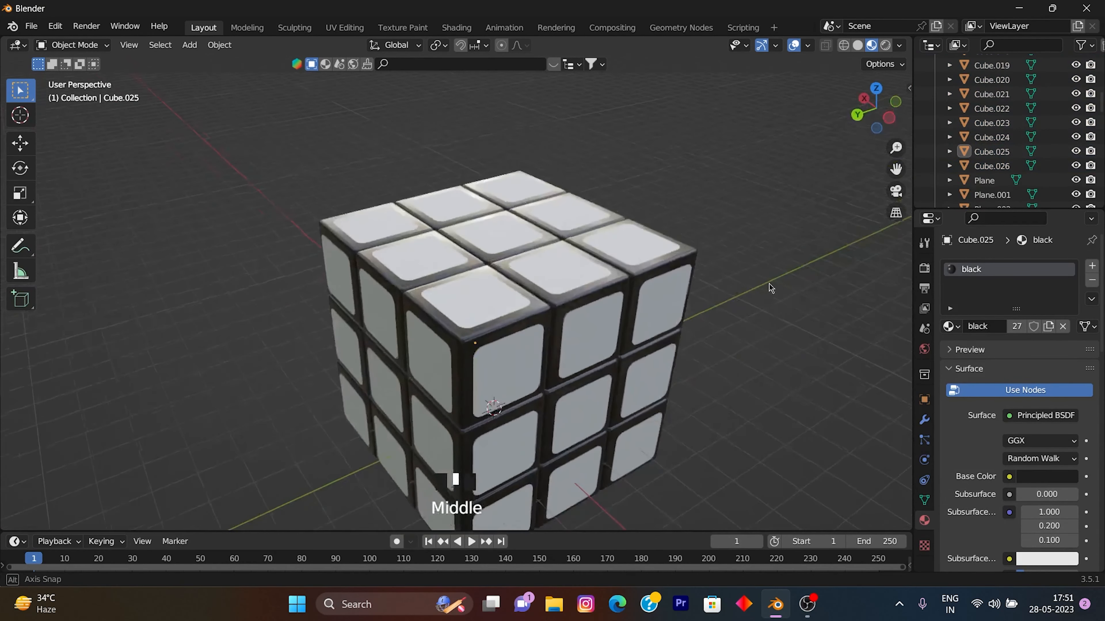
scroll(831, 181, "up", 2)
left_click_drag(829, 176, 820, 210)
left_click(470, 338)
left_click(990, 327)
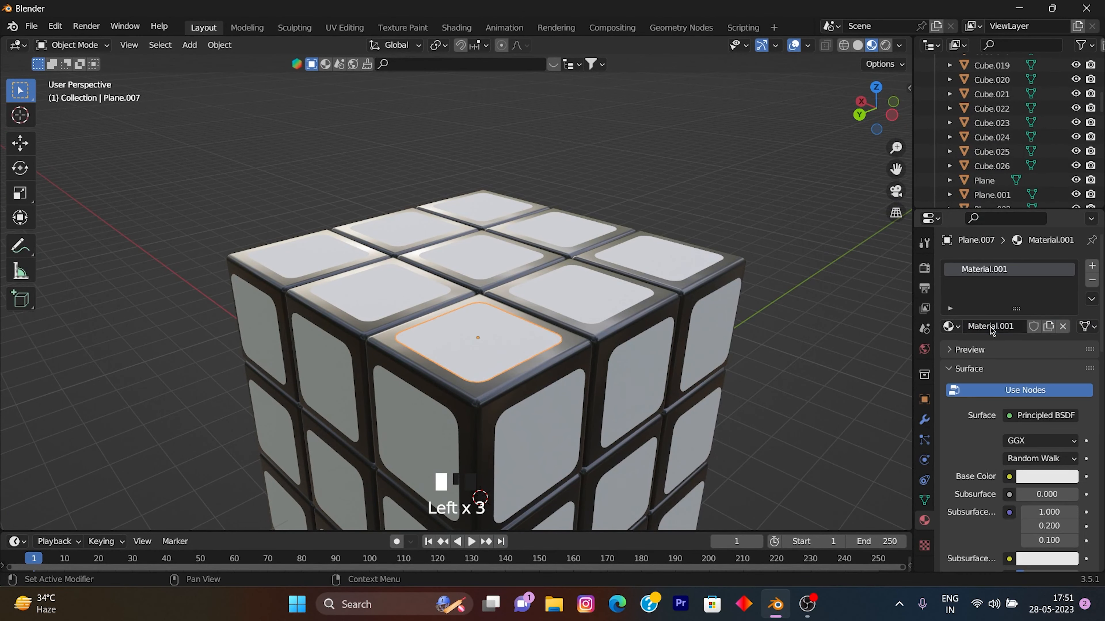
type("Ye")
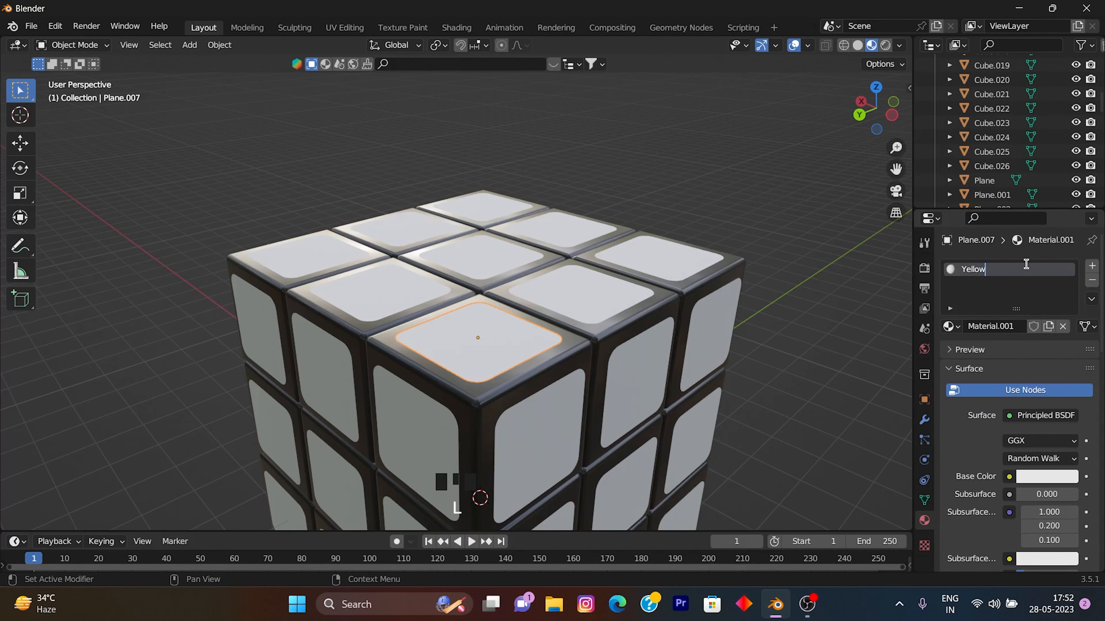
type("llow")
key("Return")
- Set the Yellow material's base color to a golden yellow and its roughness to about 0.261
left_click(1065, 477)
left_click_drag(999, 332, 982, 342)
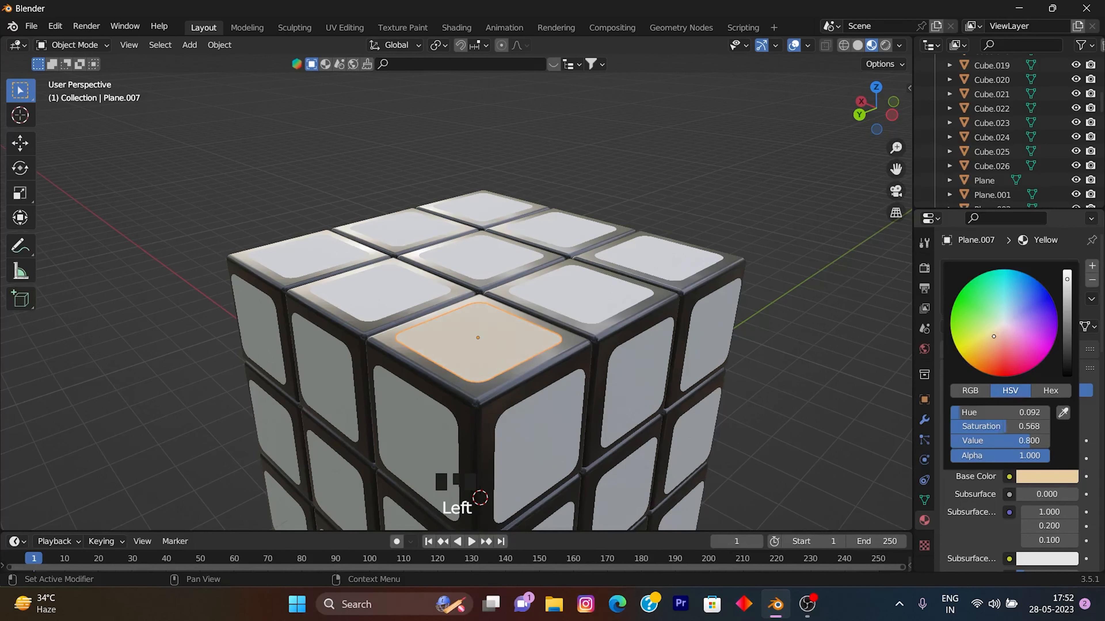
left_click(974, 360)
scroll(1018, 522, "down", 7)
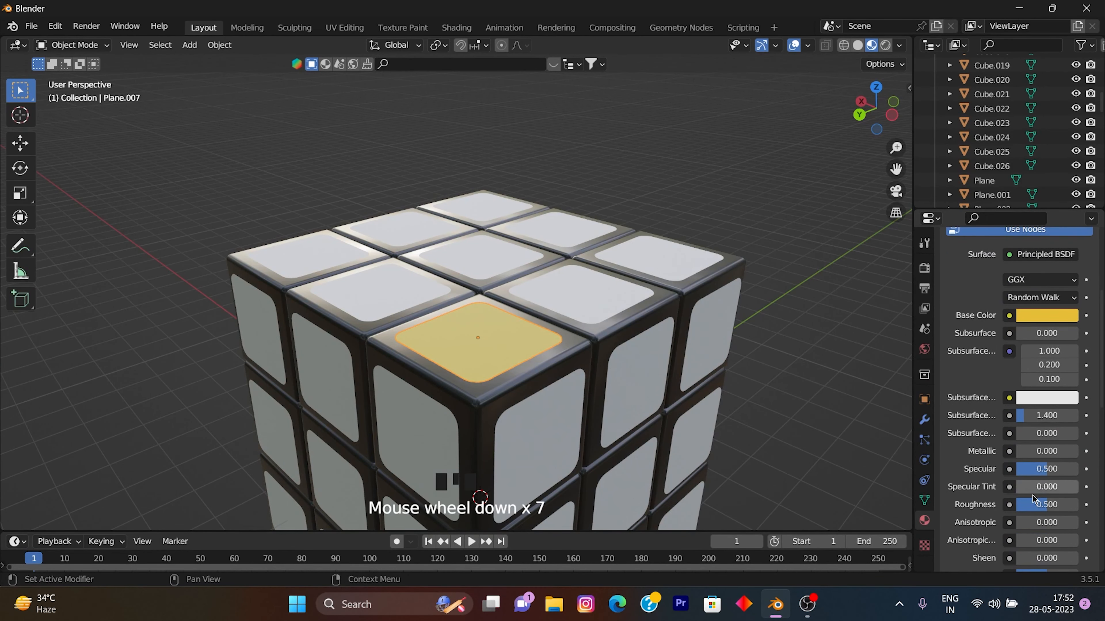
left_click_drag(1033, 503, 1028, 503)
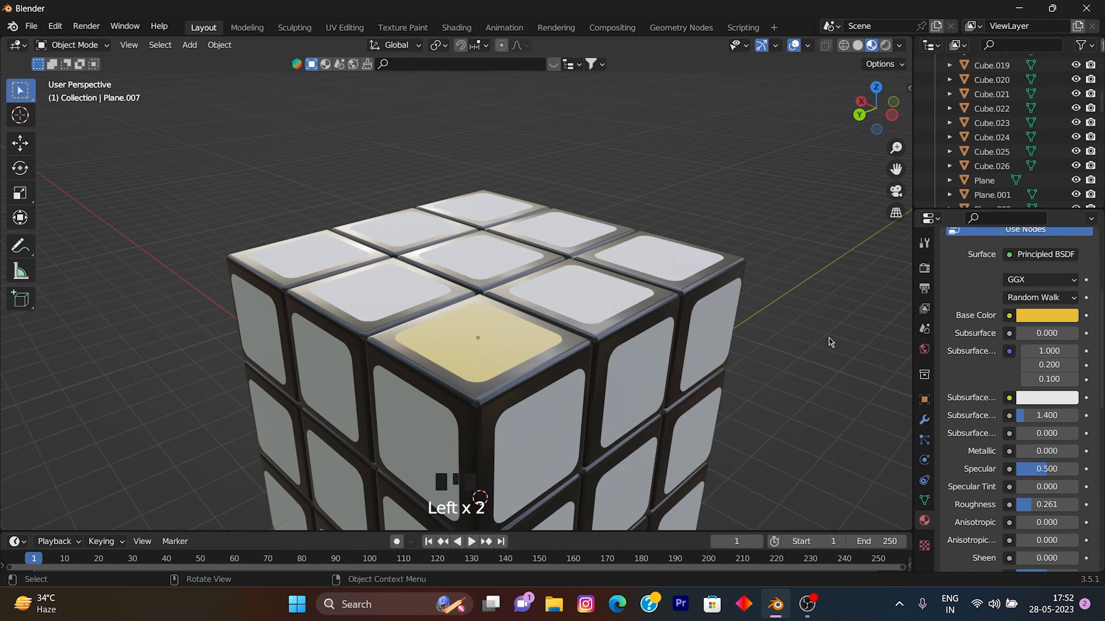
- Give the top-face edge tile beside the yellow one a new material named Green with base color HSV 0.338, 0.987, 0.426
middle_click_drag(830, 338, 852, 368)
left_click(581, 278)
left_click(1062, 327)
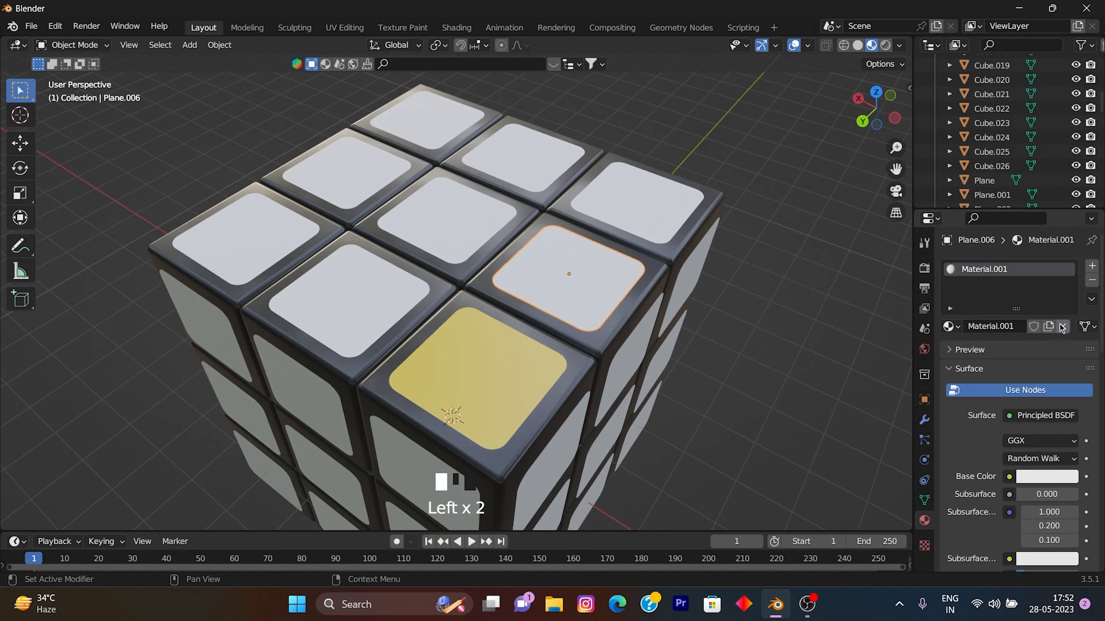
double_click(1032, 269)
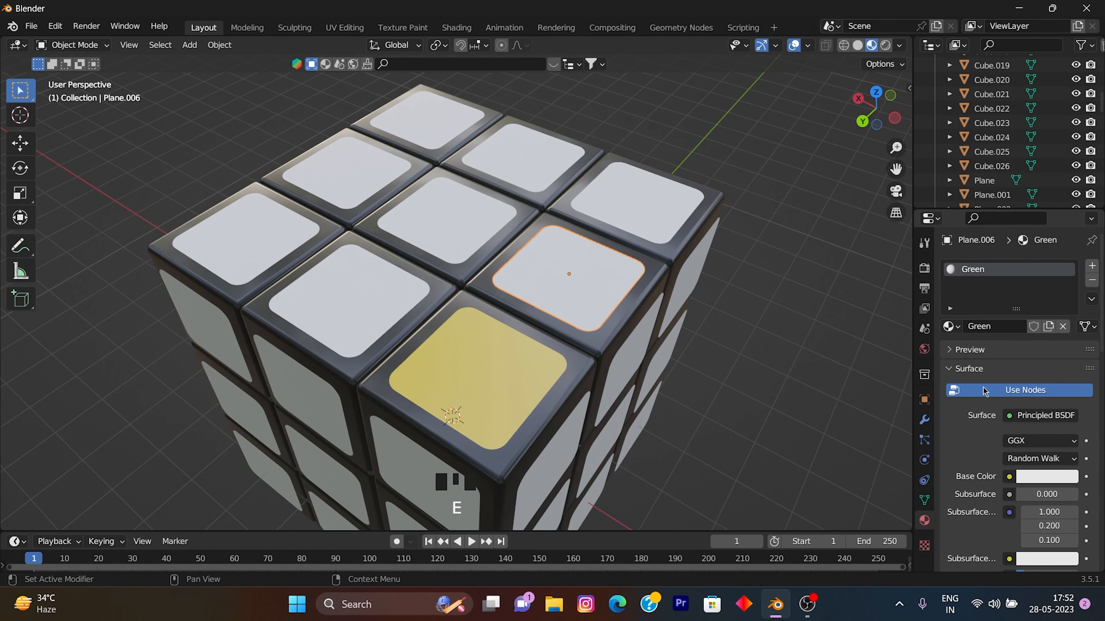
left_click(1060, 472)
left_click_drag(997, 323, 981, 283)
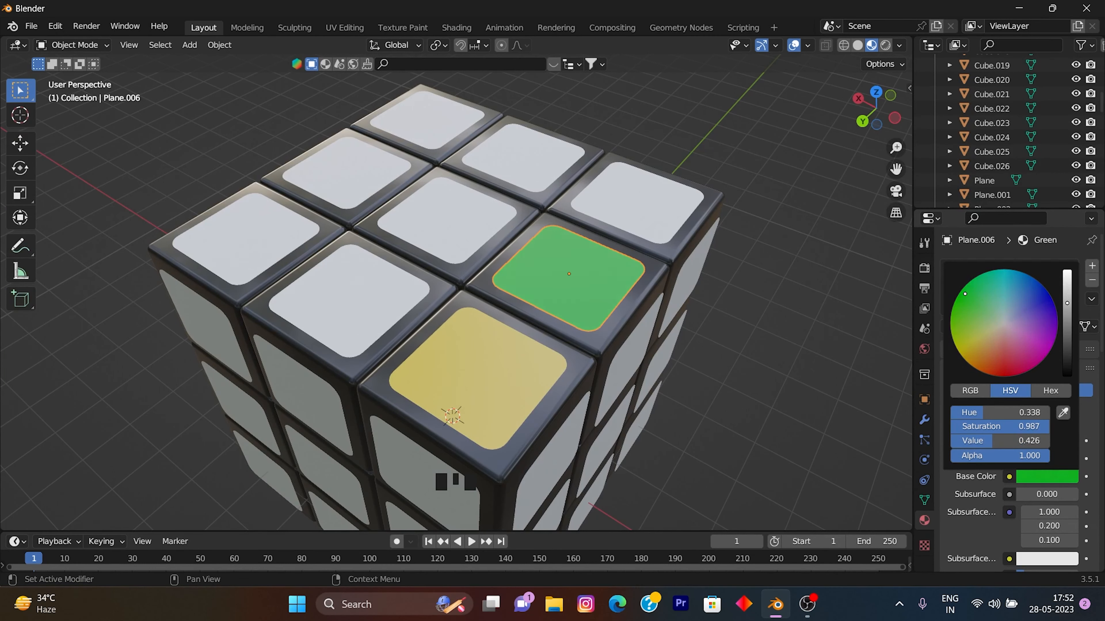
- Set the Green material's roughness to about 0.280
left_click(759, 286)
left_click(568, 298)
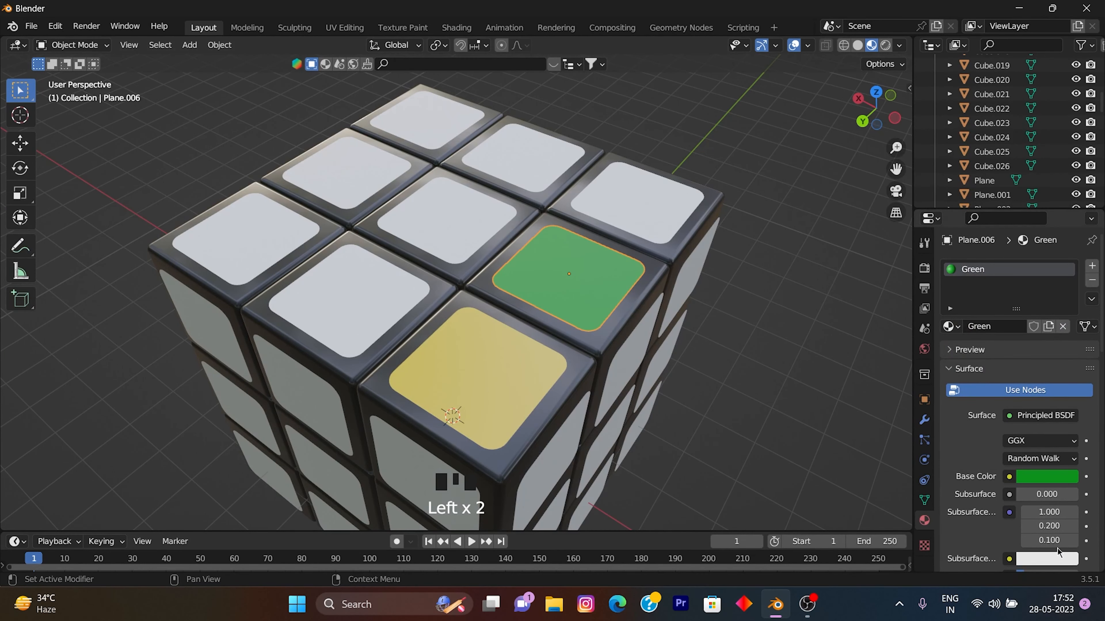
scroll(1048, 503, "down", 6)
left_click_drag(1045, 532, 1032, 532)
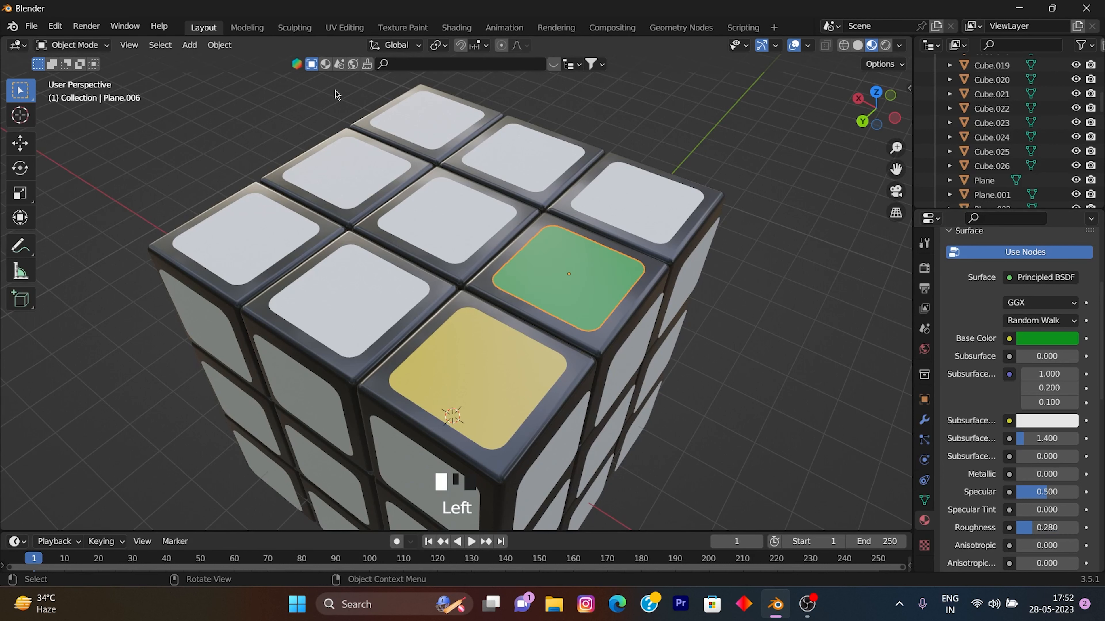
- Give the top face's centre tile a new material named White and lower its roughness
left_click(452, 225)
left_click(1020, 326)
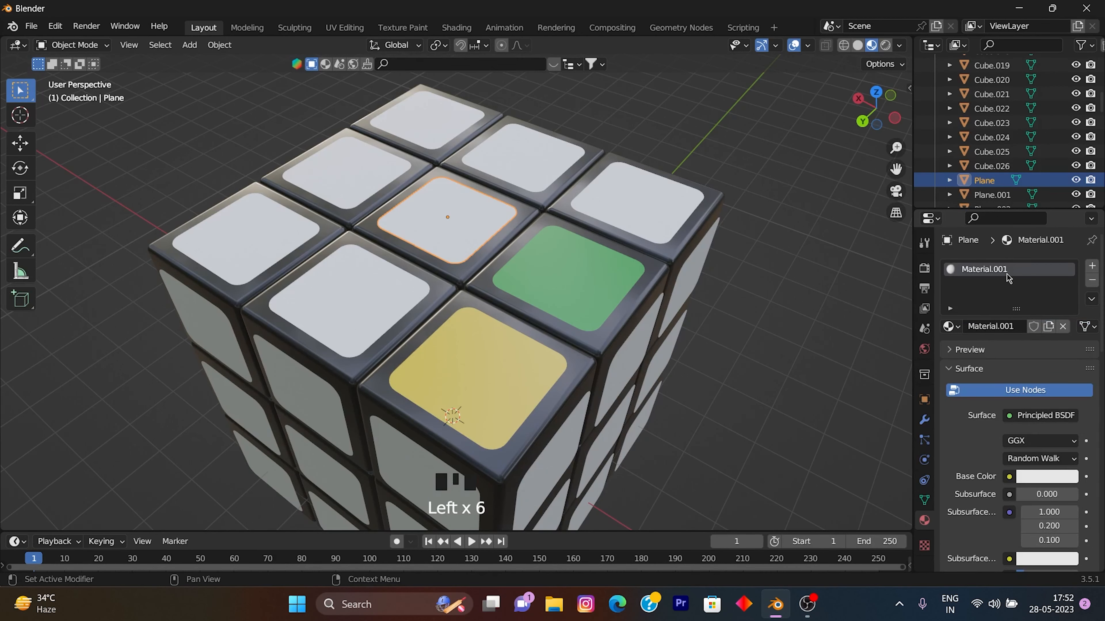
type("White")
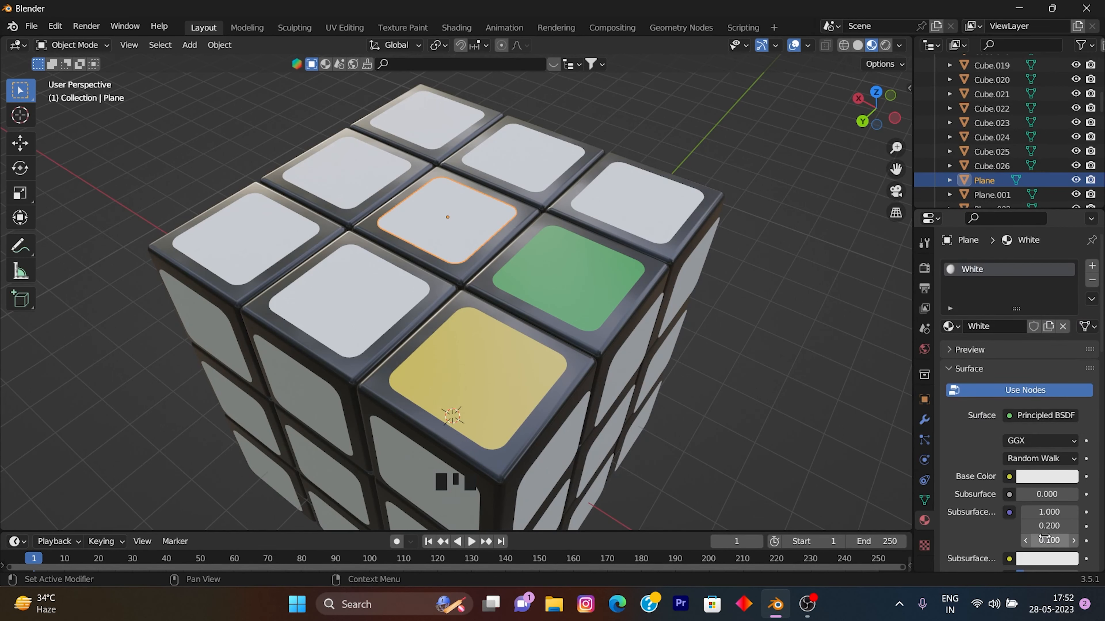
scroll(1046, 539, "down", 7)
left_click_drag(1048, 509, 1039, 509)
- Give the far top-face edge tile a new material named Blue with base color HSV 0.666, 1.000, 0.800 and a lower roughness
left_click(559, 164)
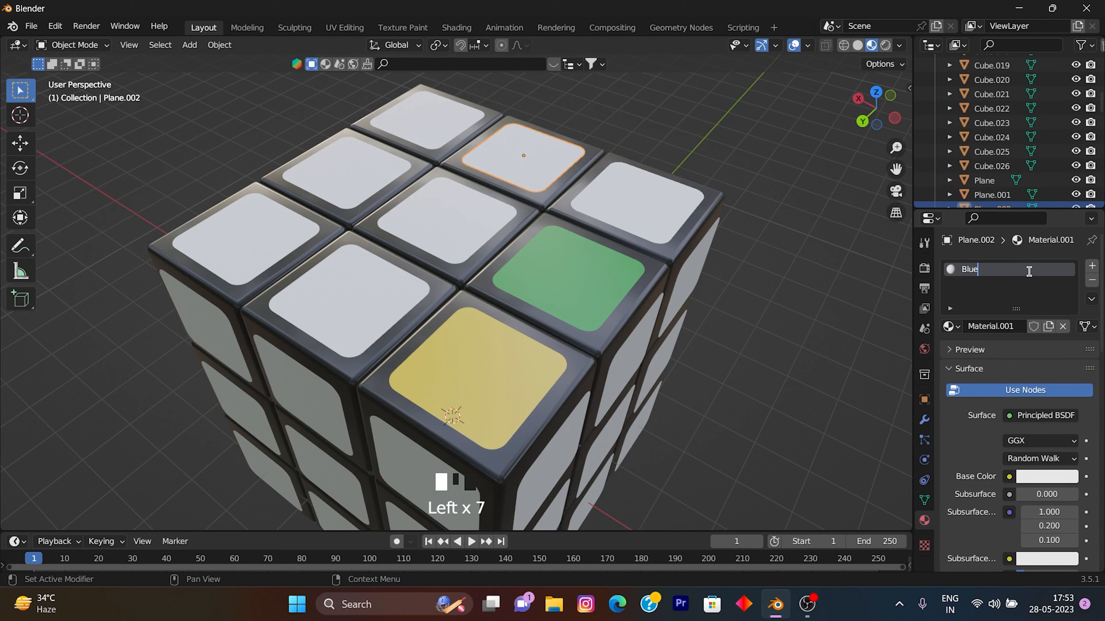
key("Return")
scroll(999, 432, "down", 2)
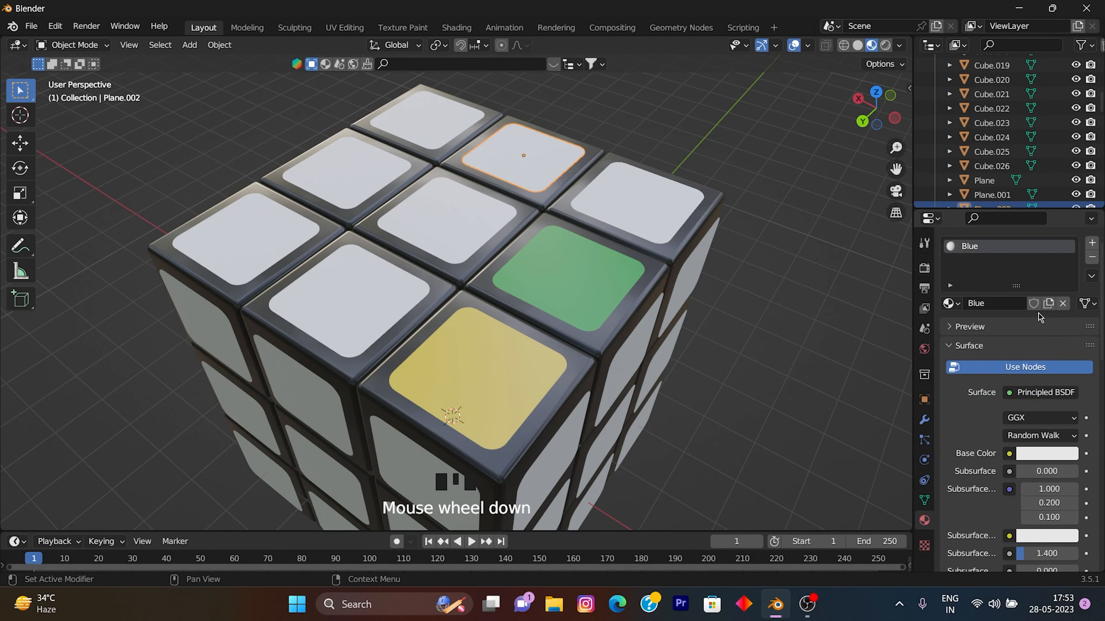
left_click(1044, 430)
left_click(1048, 247)
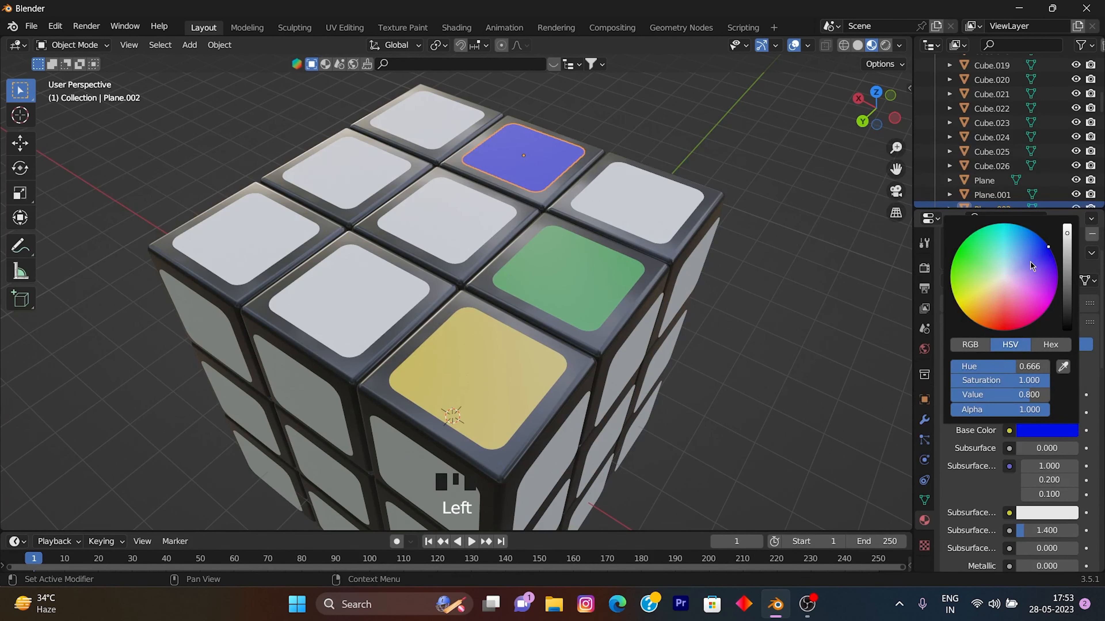
scroll(1013, 391, "down", 4)
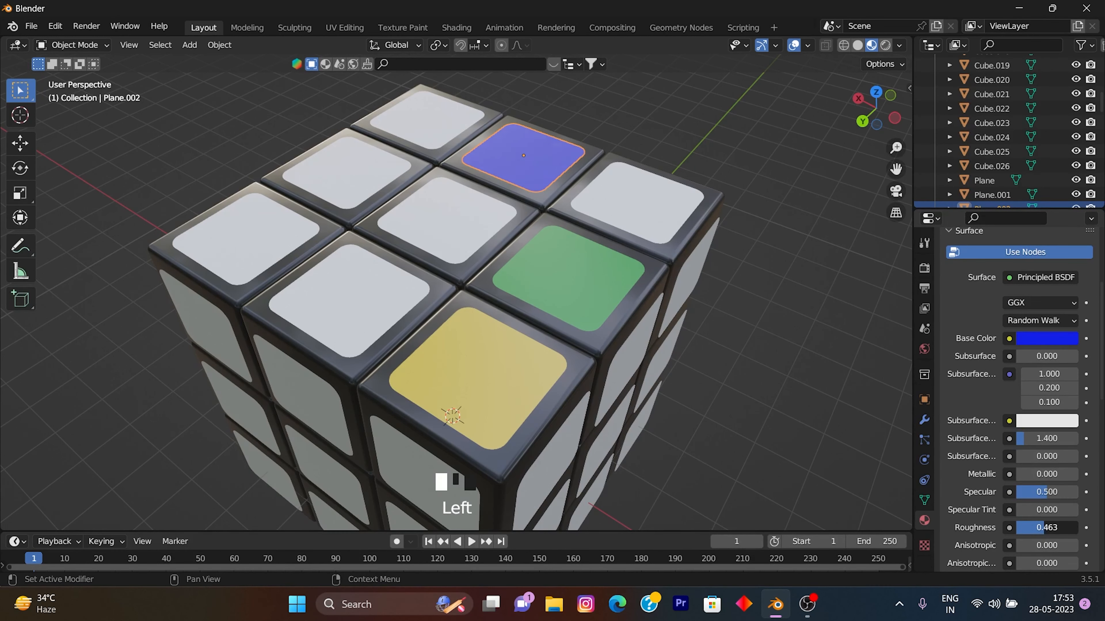
left_click_drag(1048, 528, 1042, 527)
- Give the top-face corner tile between the blue and green tiles a new material named Orange
left_click(671, 198)
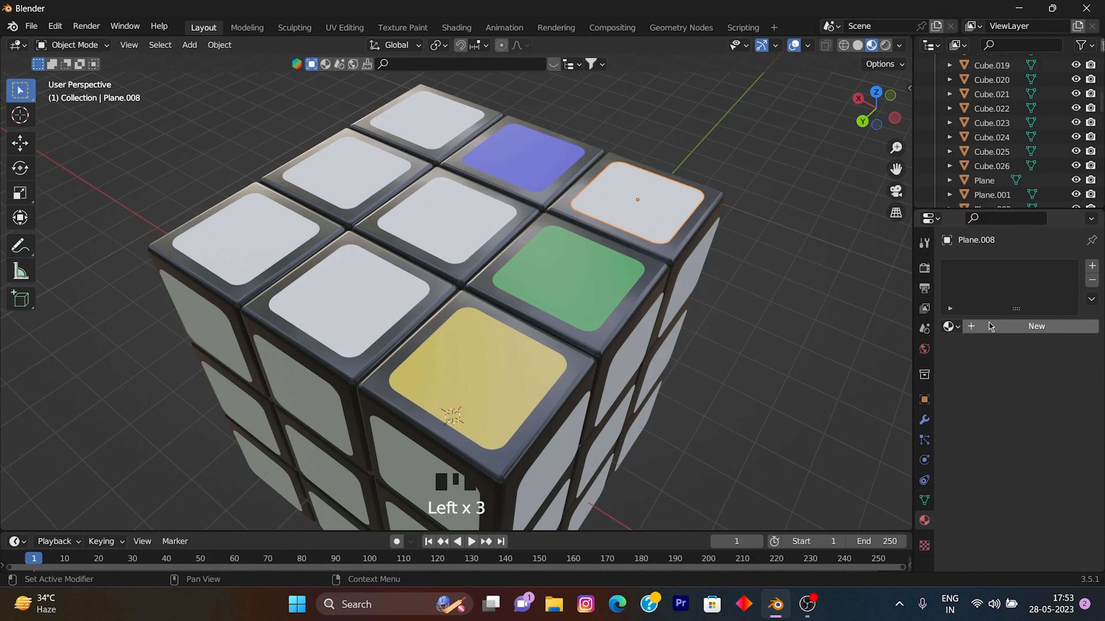
left_click(995, 327)
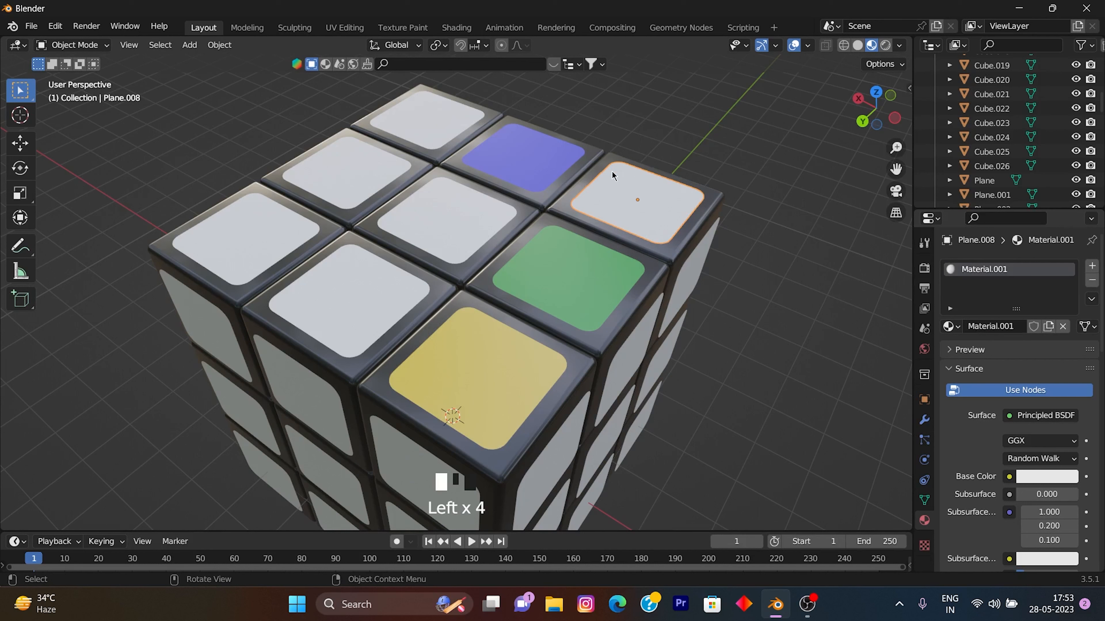
double_click(996, 269)
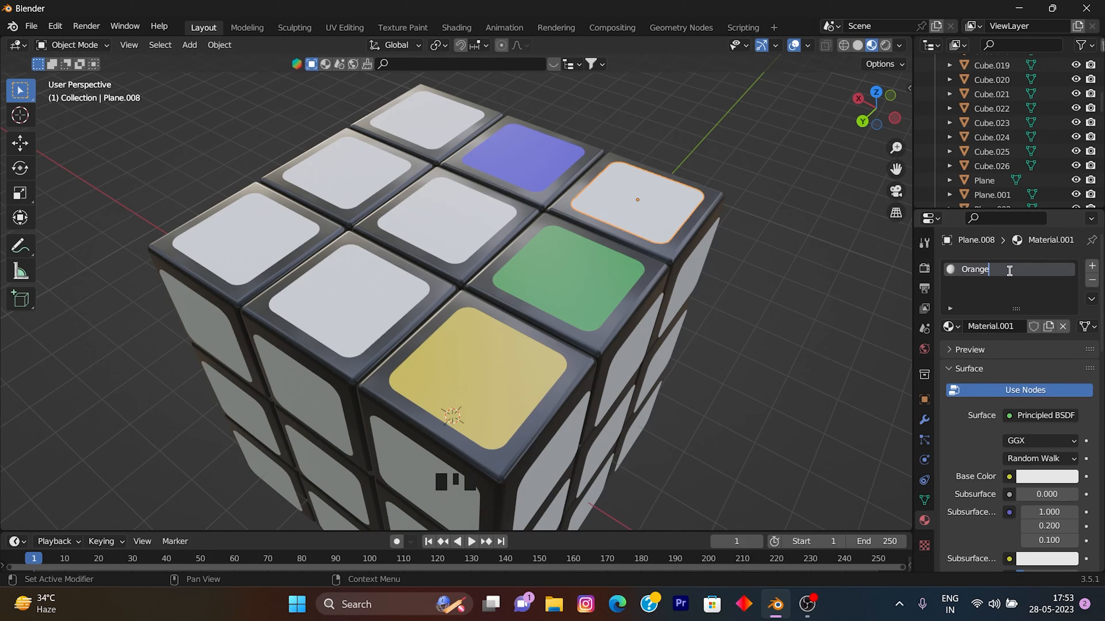
key("Return")
- Set the Orange material's base color to a light orange
scroll(1009, 283, "down", 4)
left_click(1047, 384)
left_click(988, 271)
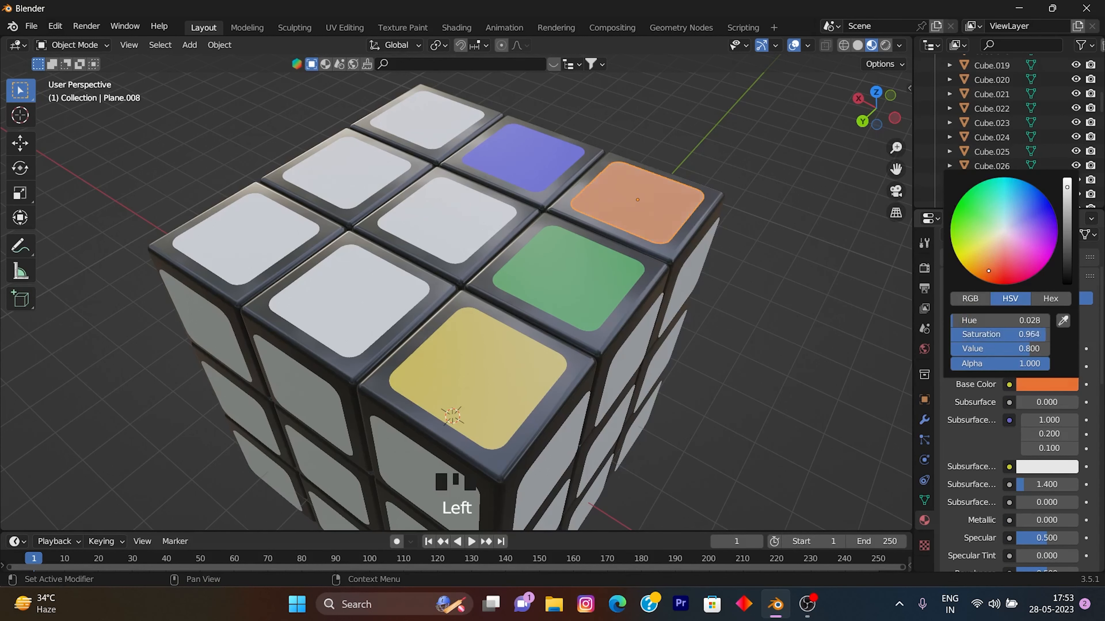
left_click_drag(988, 270, 978, 266)
left_click(1066, 386)
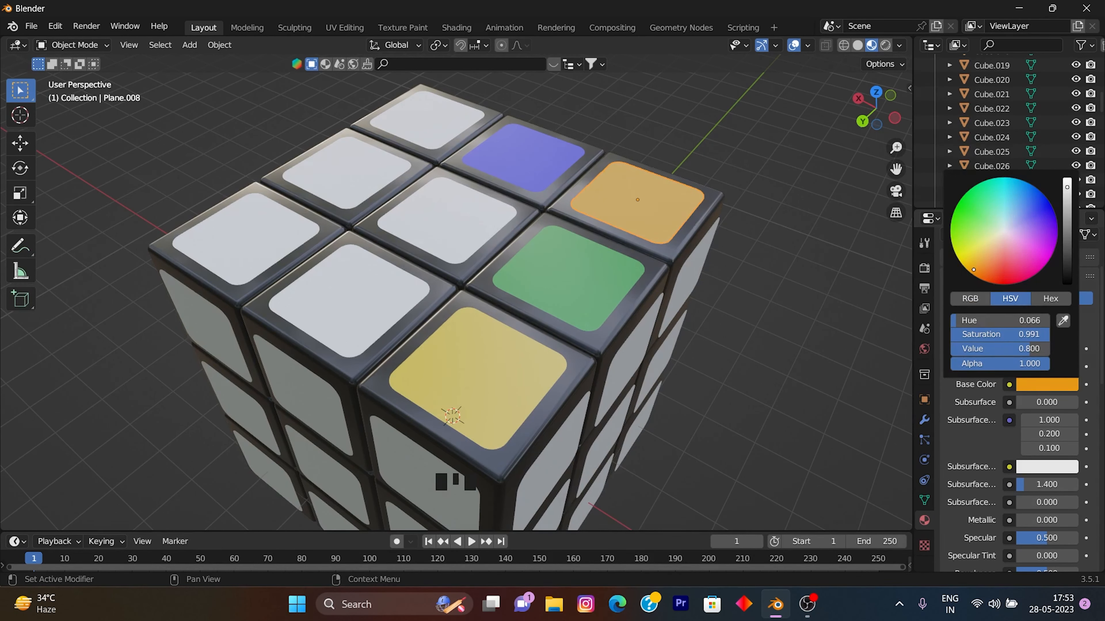
- Set the Orange material's roughness to about 0.234
middle_click_drag(732, 218, 715, 308)
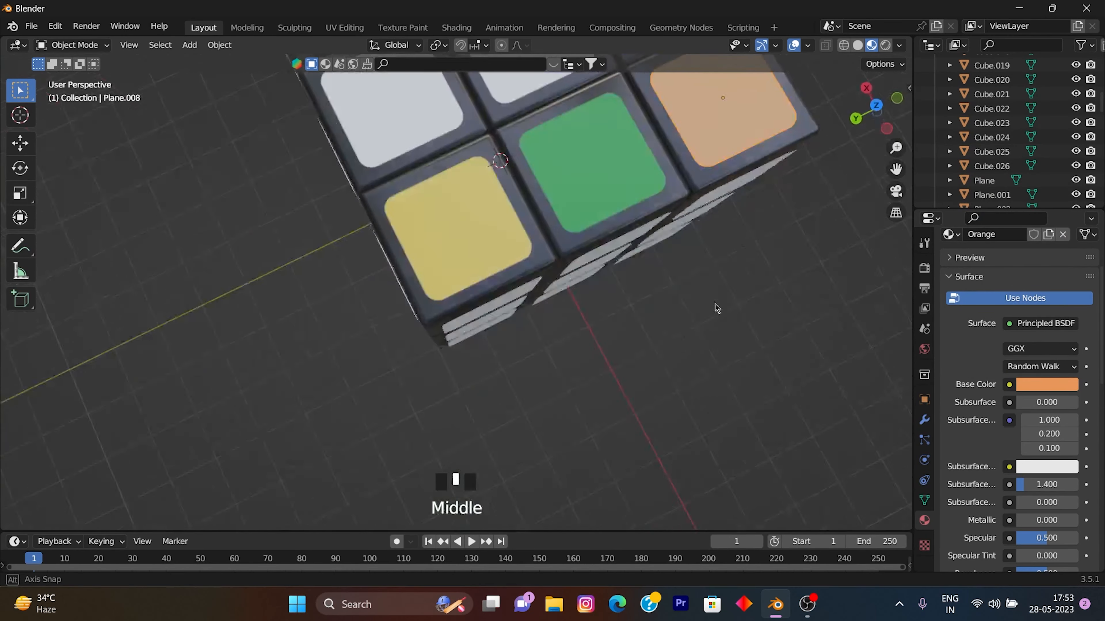
scroll(738, 184, "up", 2)
middle_click_drag(738, 183, 508, 432, "shift")
scroll(518, 424, "up", 3)
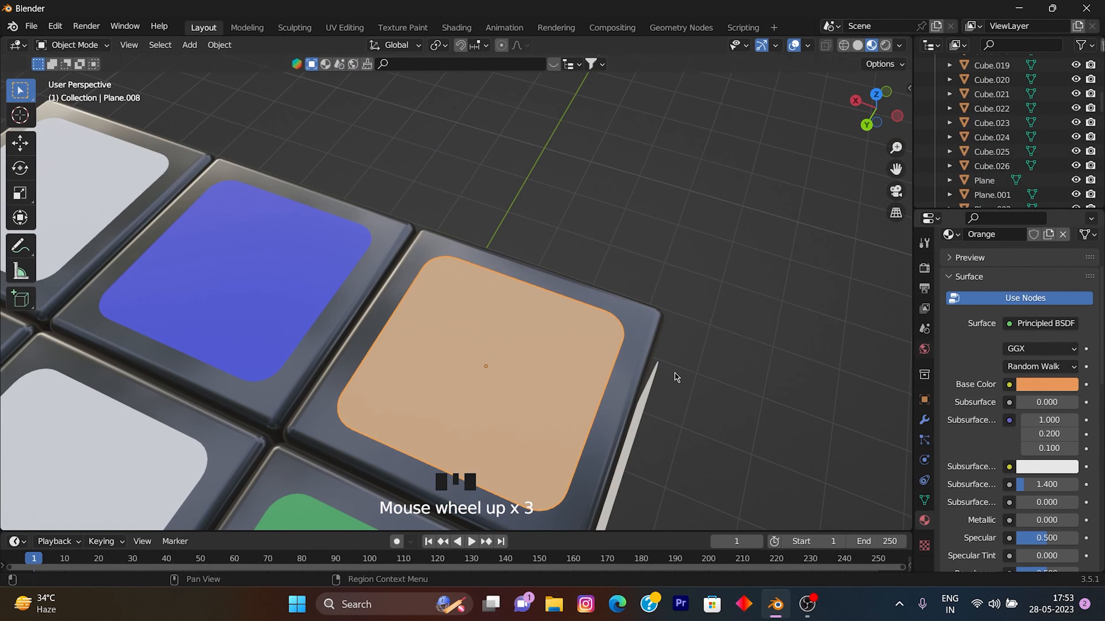
scroll(1033, 391, "down", 5)
scroll(744, 377, "down", 3)
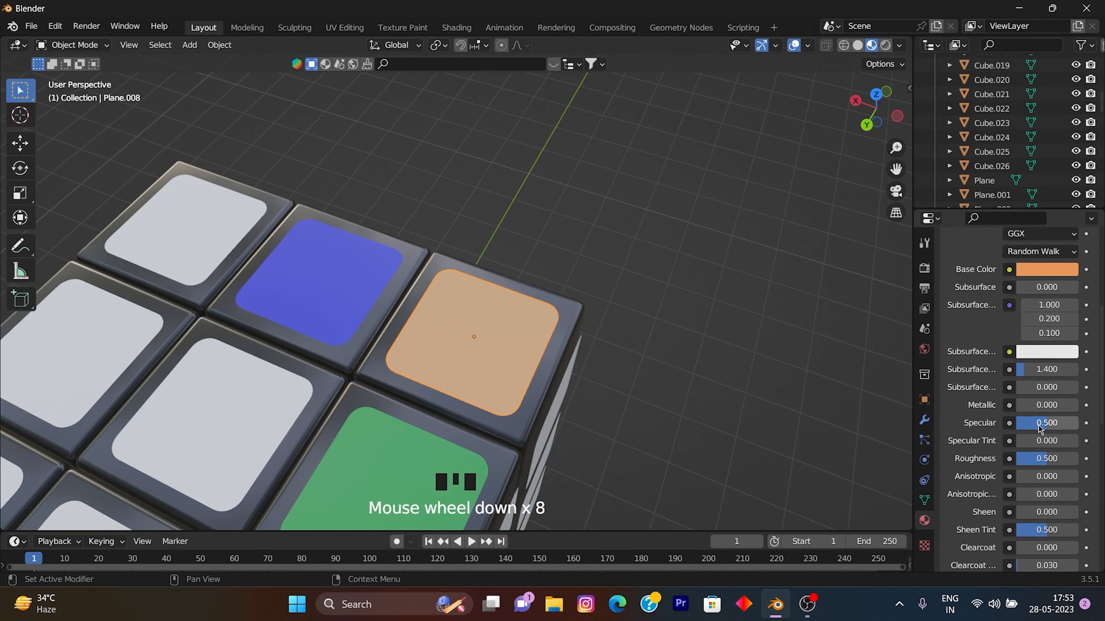
scroll(1039, 428, "down", 1)
left_click(1043, 435)
- Give the other top-face edge tile beside the yellow corner a new material named red with a saturated red base color
scroll(368, 351, "down", 3)
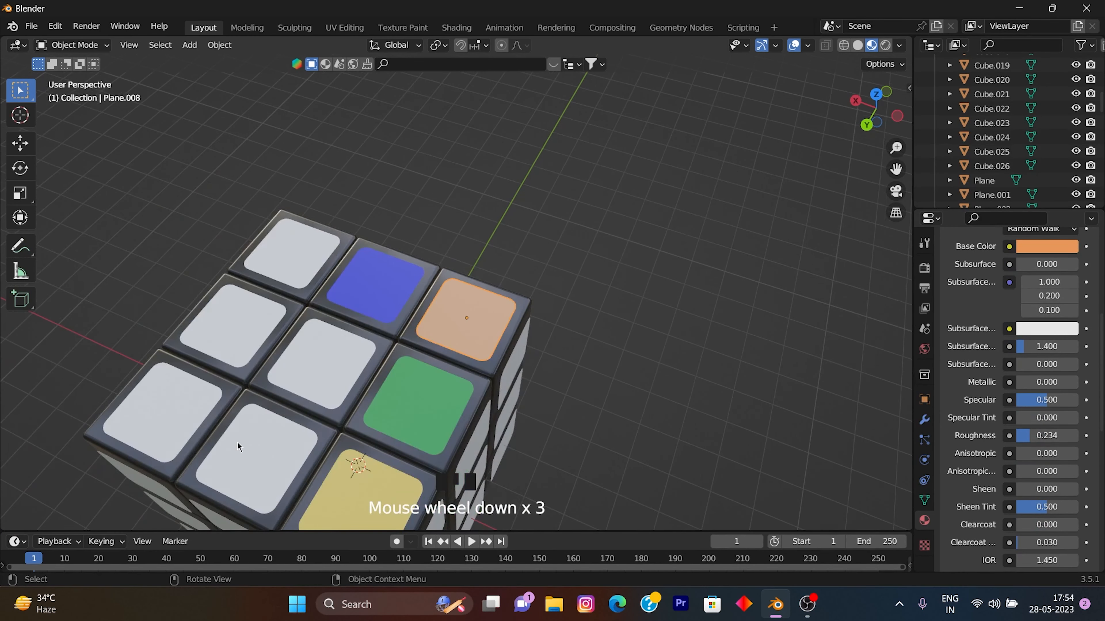
left_click(238, 442)
left_click(1016, 279)
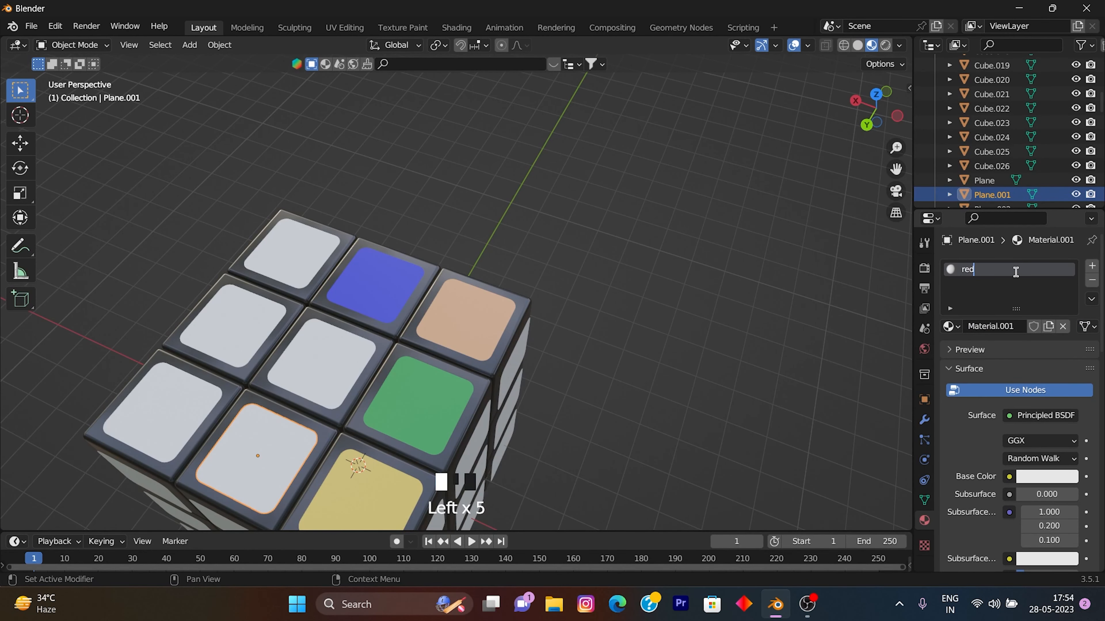
left_click(1054, 477)
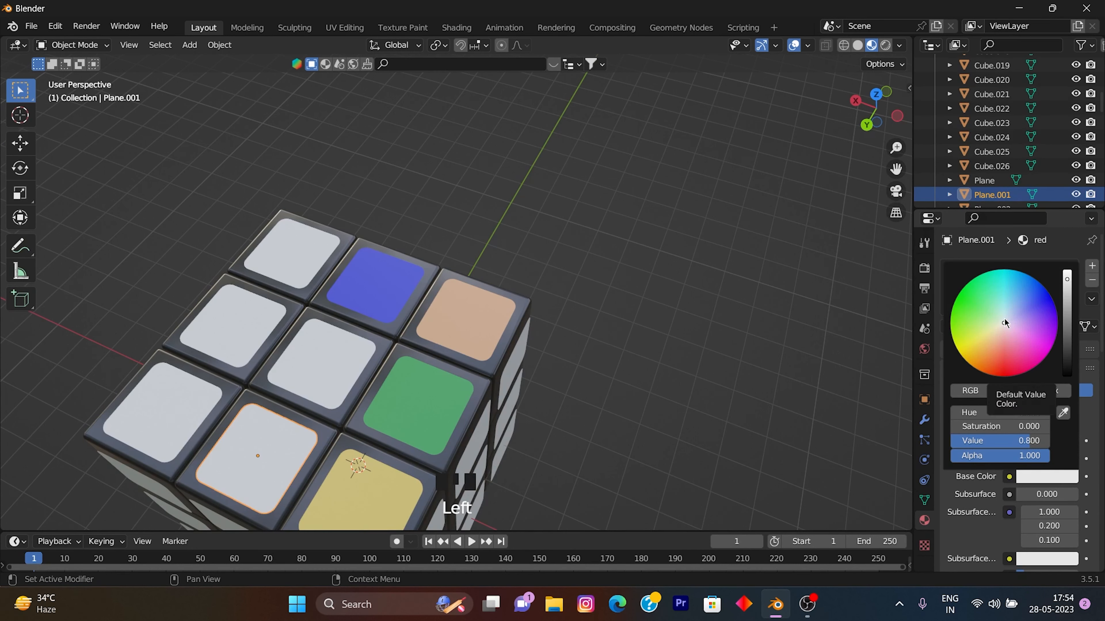
left_click_drag(1005, 324, 1003, 374)
scroll(1061, 512, "down", 5)
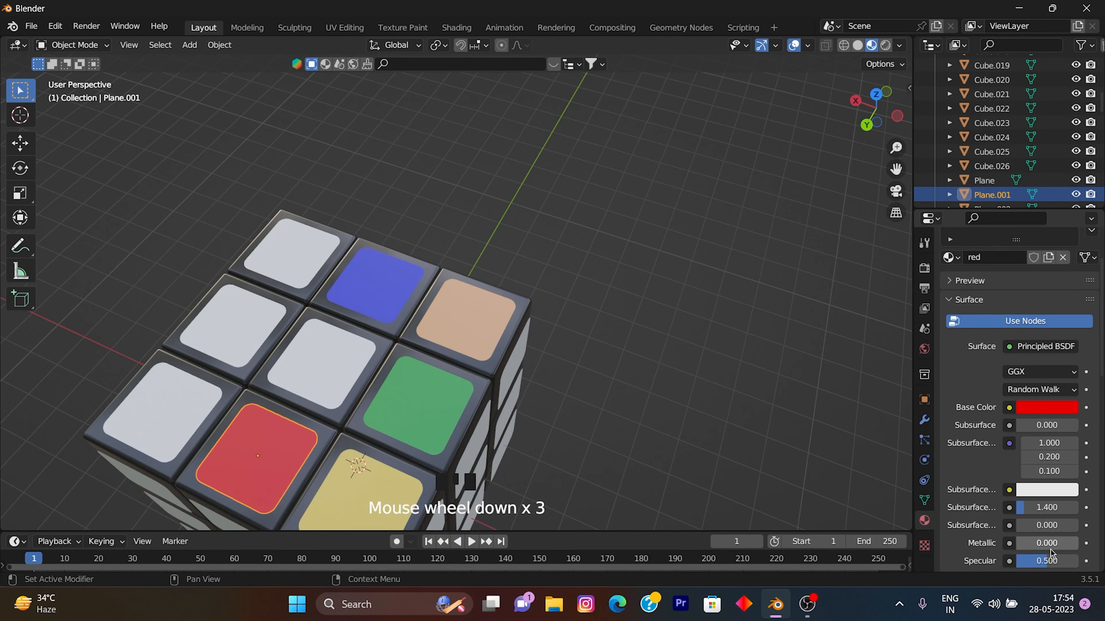
scroll(703, 447, "down", 4)
- Assign the existing Blue material to the top-face corner beside red, red to the next edge tile, and Orange to the last corner
middle_click_drag(529, 455, 261, 310, "shift")
scroll(544, 440, "up", 3)
left_click(405, 327)
left_click(950, 326)
left_click(818, 362)
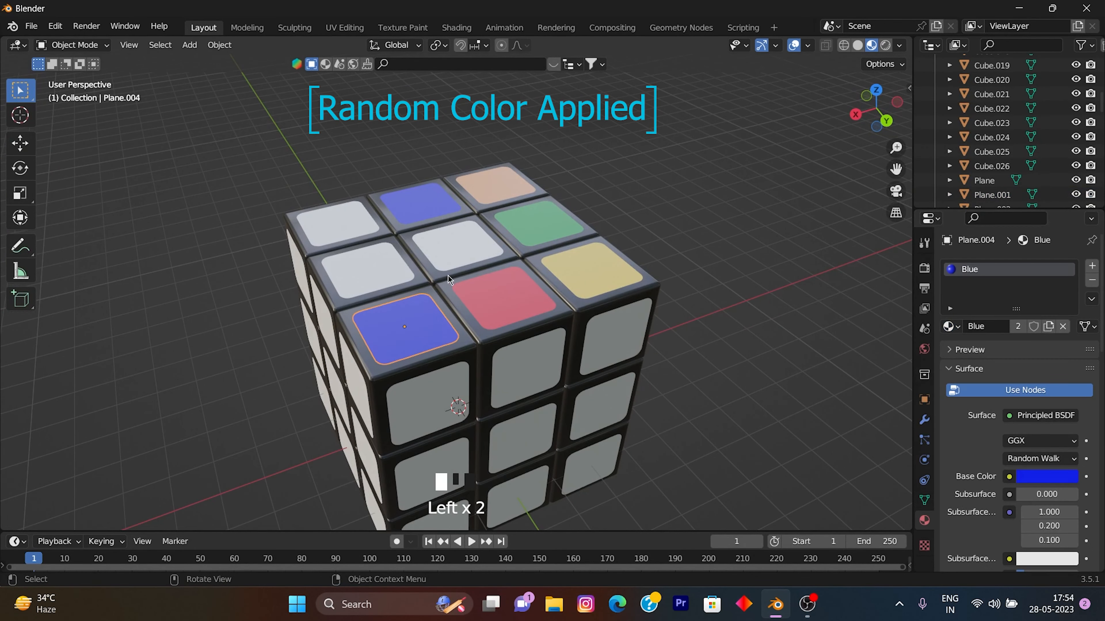
left_click(367, 268)
left_click(950, 326)
left_click(815, 417)
left_click(339, 223)
left_click(951, 326)
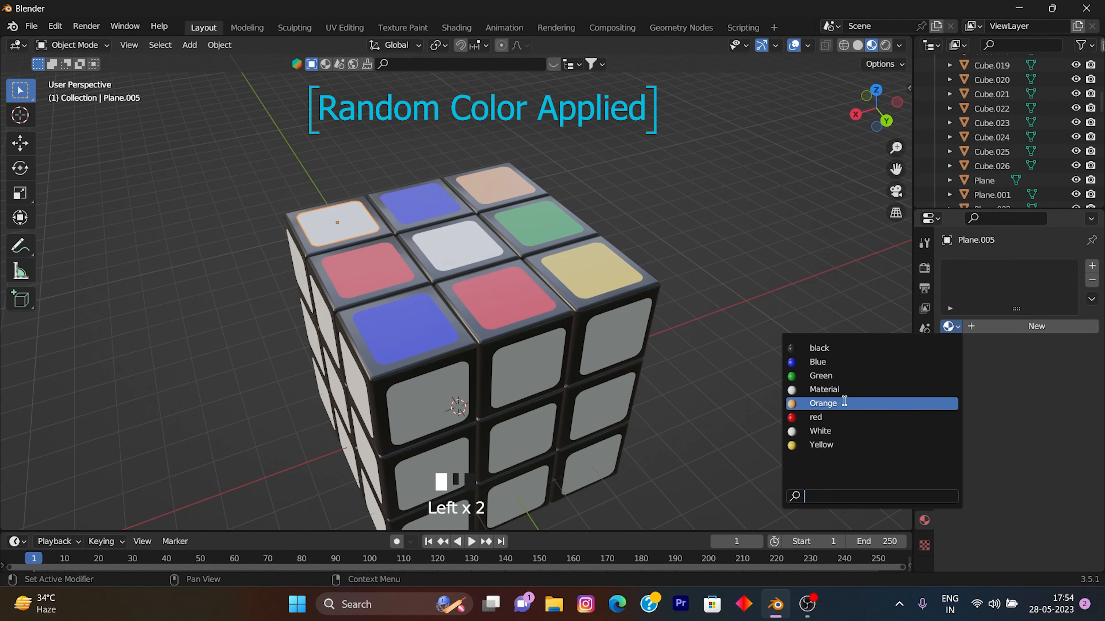
left_click(822, 403)
- Assign the Green material to the Y-side tile directly below the blue top corner tile
left_click(430, 404)
left_click(950, 326)
left_click(857, 377)
- Colour the top row of the X-side face with White below the blue corner, Orange in the middle and red at the other end
left_click(357, 383)
left_click(950, 326)
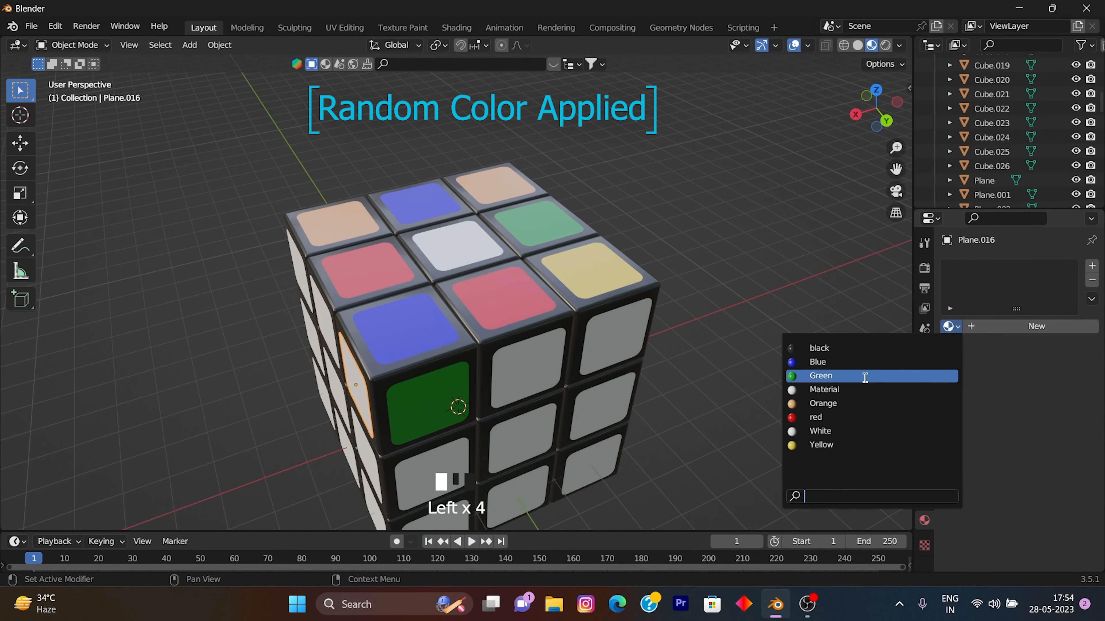
left_click(832, 430)
mouse_move(317, 361)
middle_mouse_down()
mouse_move(364, 351)
mouse_move(305, 343)
middle_mouse_up()
left_click(281, 326)
left_click(951, 326)
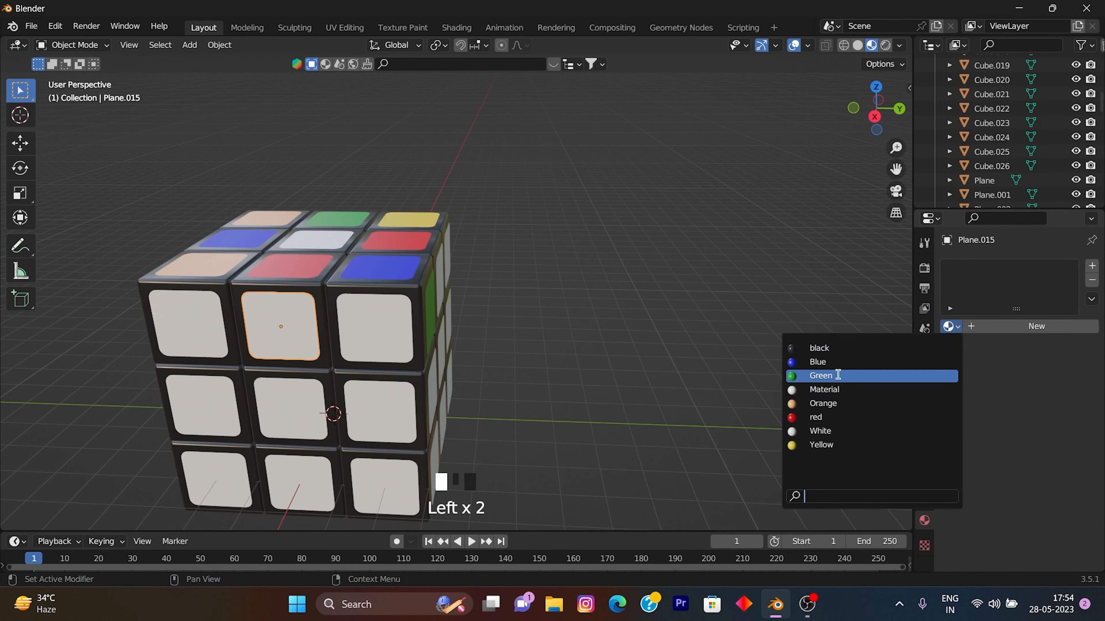
left_click(822, 403)
left_click(189, 324)
left_click(950, 326)
left_click(815, 417)
- Colour the middle row of the X-side face Blue below the red tile, Green in the centre and Yellow below the white tile
left_click(203, 405)
left_click(951, 326)
left_click(818, 362)
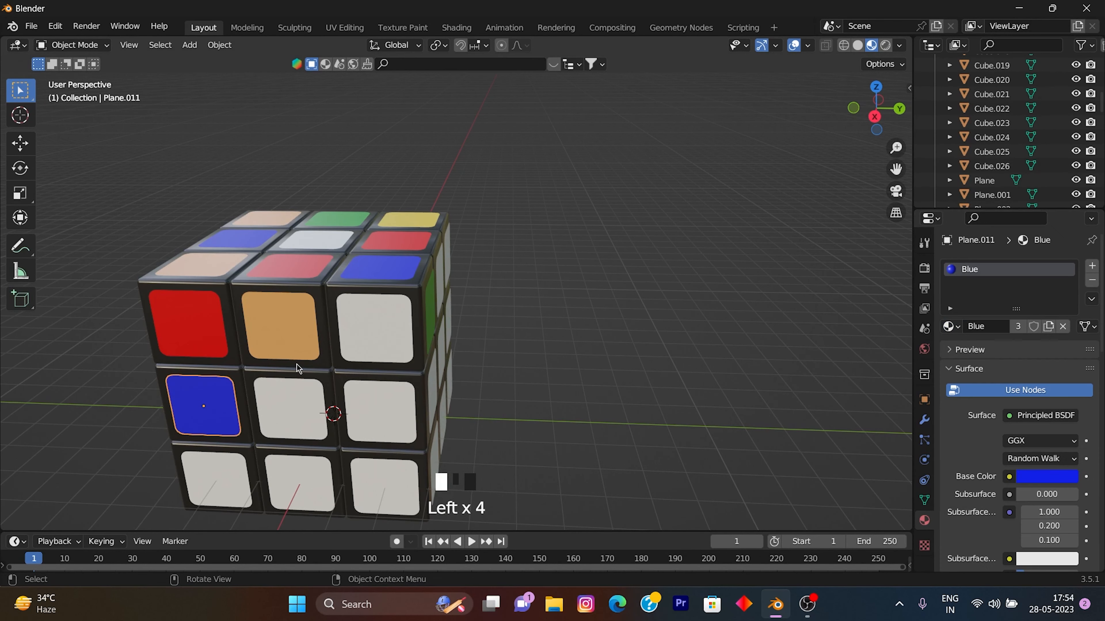
left_click(290, 409)
left_click(950, 326)
left_click(821, 375)
left_click(381, 412)
left_click(950, 325)
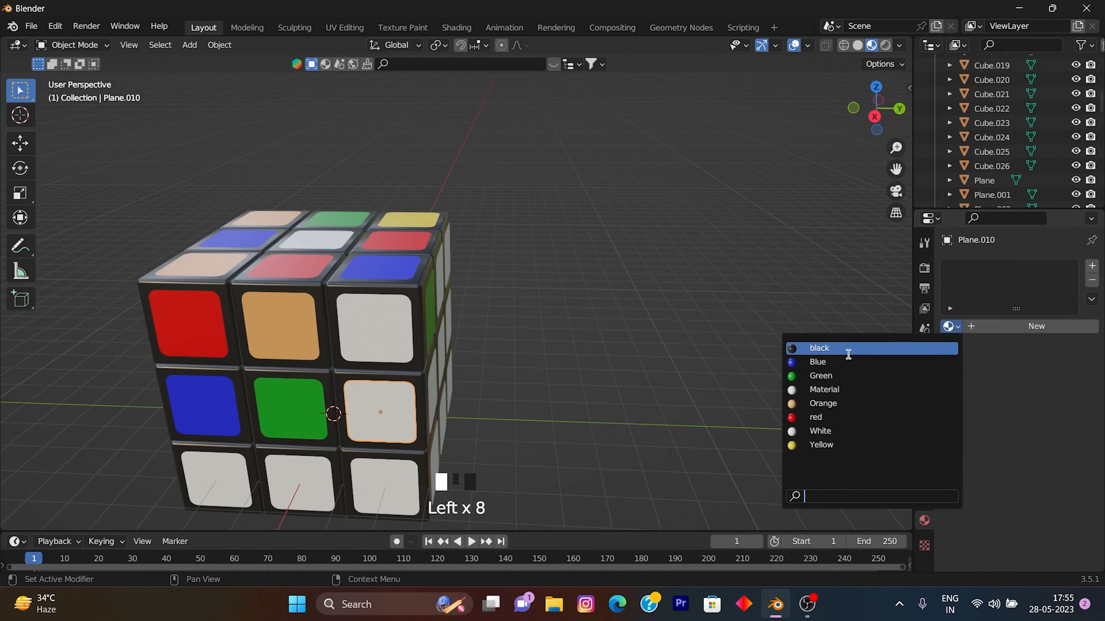
left_click(835, 444)
- Colour the bottom row of the X-side face with Yellow in the middle, Green below the yellow tile and Orange below the blue one
left_click(300, 483)
left_click(950, 325)
left_click(822, 444)
left_click(385, 487)
left_click(950, 326)
left_click(820, 376)
left_click(217, 478)
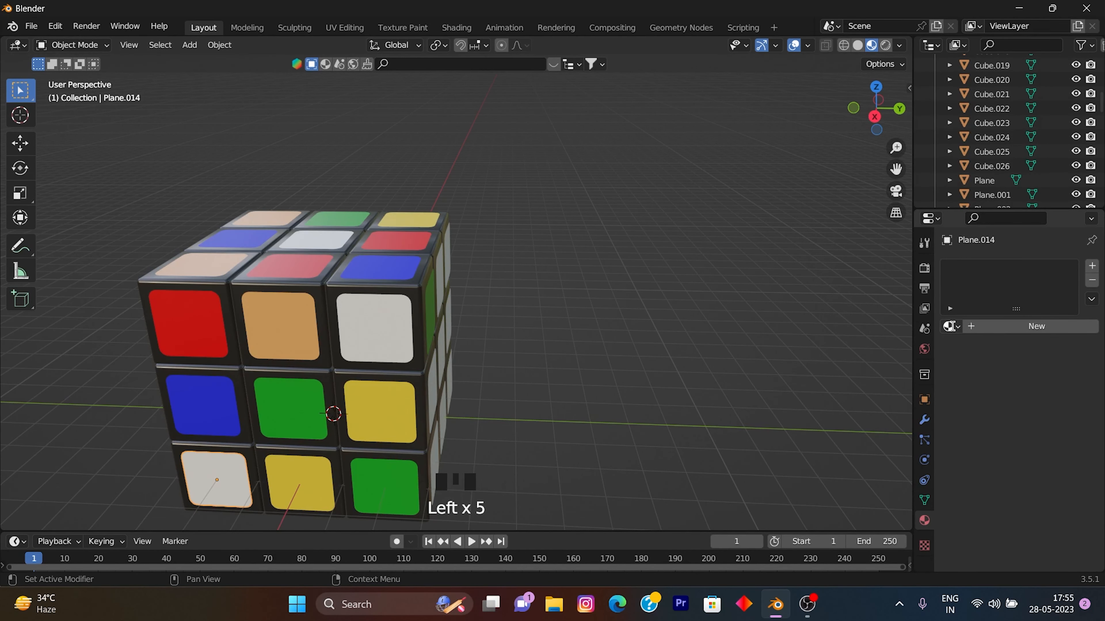
left_click(950, 326)
left_click(822, 403)
- Finish the top row of the Y-side face with Green on the middle tile and Blue on the far corner tile
middle_click_drag(609, 375, 513, 356)
left_click(611, 293)
left_click(948, 325)
left_click(822, 375)
left_click(659, 291)
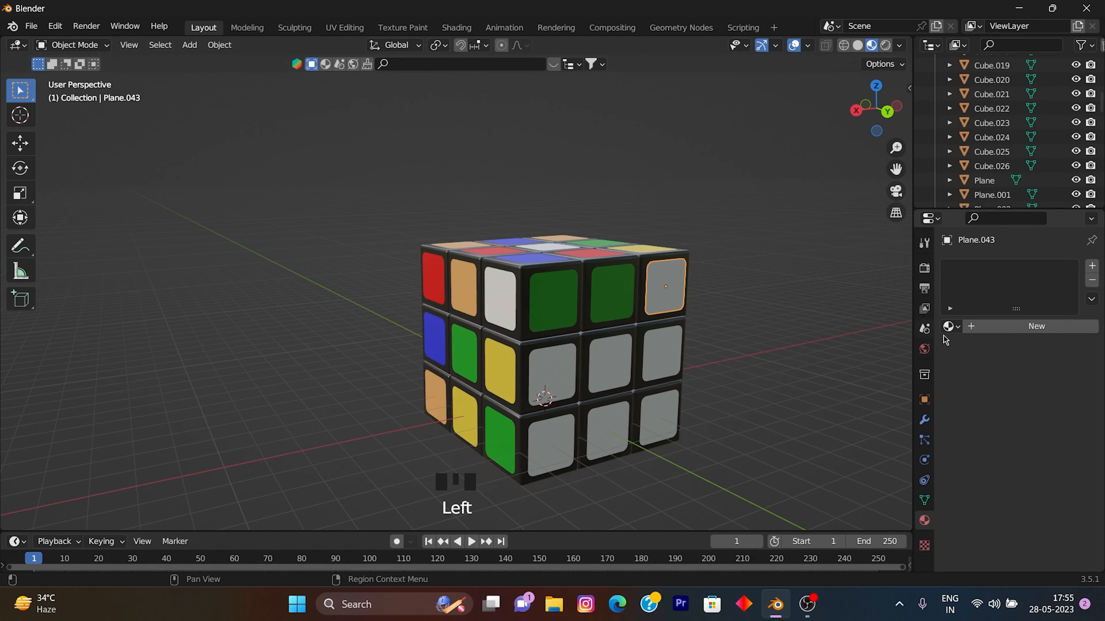
left_click(950, 326)
left_click(817, 362)
- Assign the red material to the Y-side tile below the green corner and Orange to that face's centre tile
left_click(552, 375)
left_click(950, 326)
left_click(815, 417)
left_click(610, 363)
left_click(950, 326)
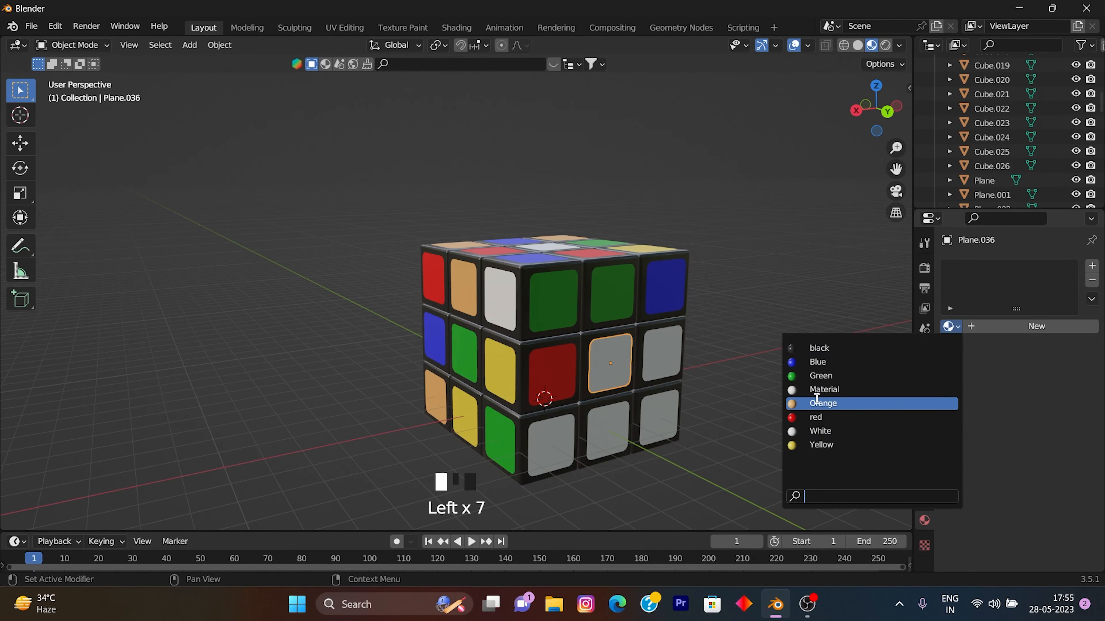
left_click(821, 444)
left_click(561, 432)
left_click(610, 364)
left_click(951, 327)
left_click(822, 403)
- Assign Blue to the Y-side corner tile below the red one, and red to the last uncoloured tile of the middle row
left_click(560, 426)
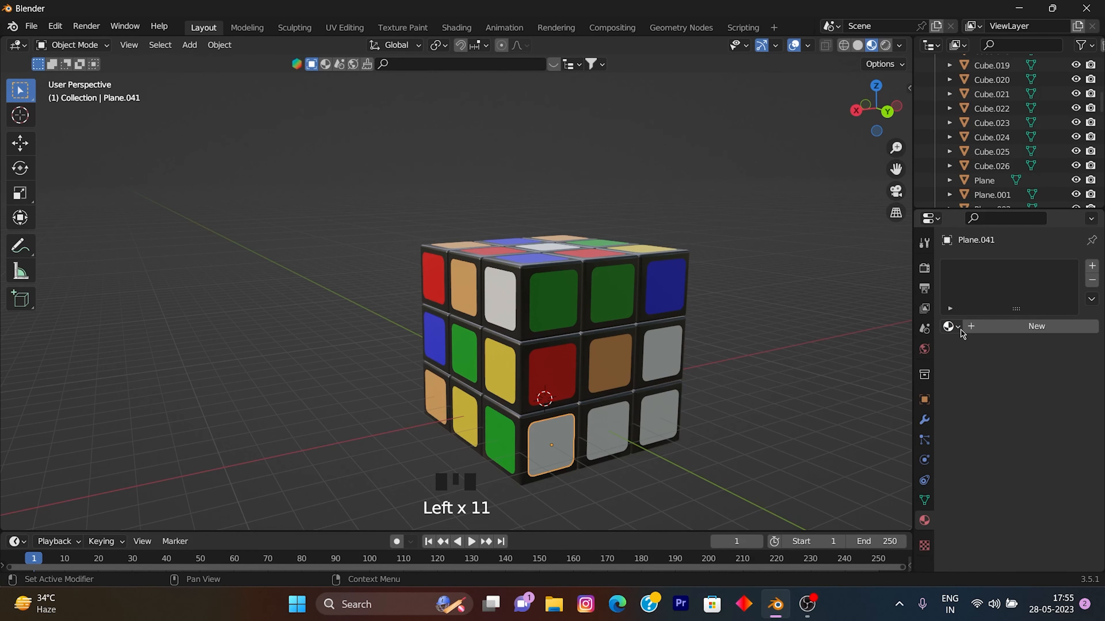
left_click(955, 326)
left_click(826, 363)
middle_click_drag(612, 411, 561, 402)
middle_click_drag(760, 412, 409, 329, "shift")
left_click(458, 304)
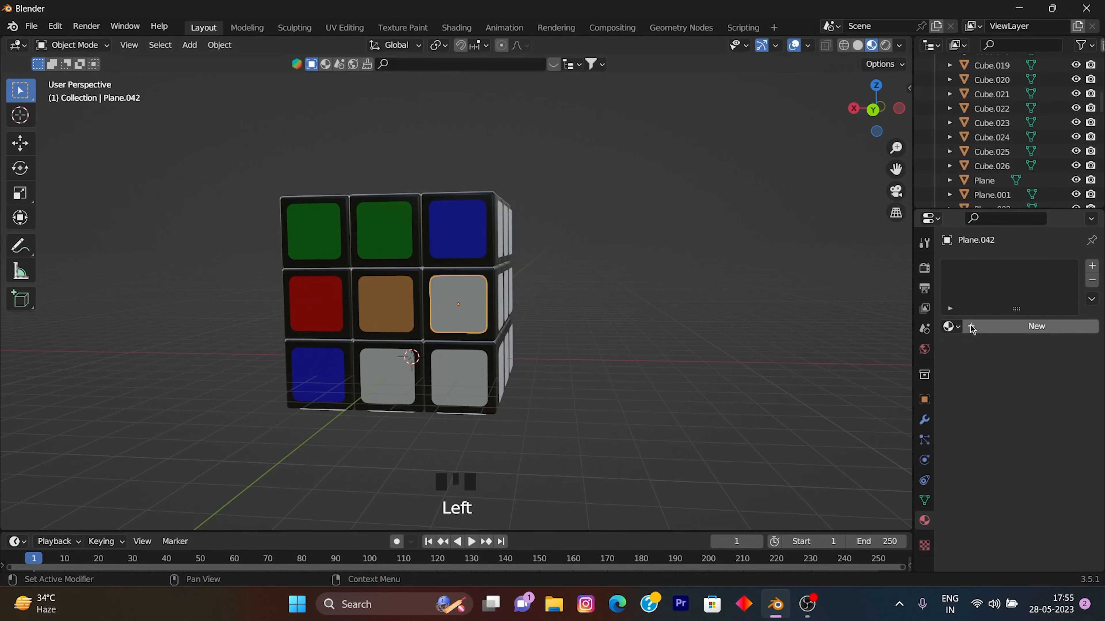
left_click(951, 326)
left_click(817, 417)
- Finish the bottom row of the Y-side face with Green on the middle tile and White on the remaining corner tile
left_click(387, 377)
left_click(951, 326)
left_click(821, 376)
left_click(458, 377)
left_click(952, 326)
left_click(822, 431)
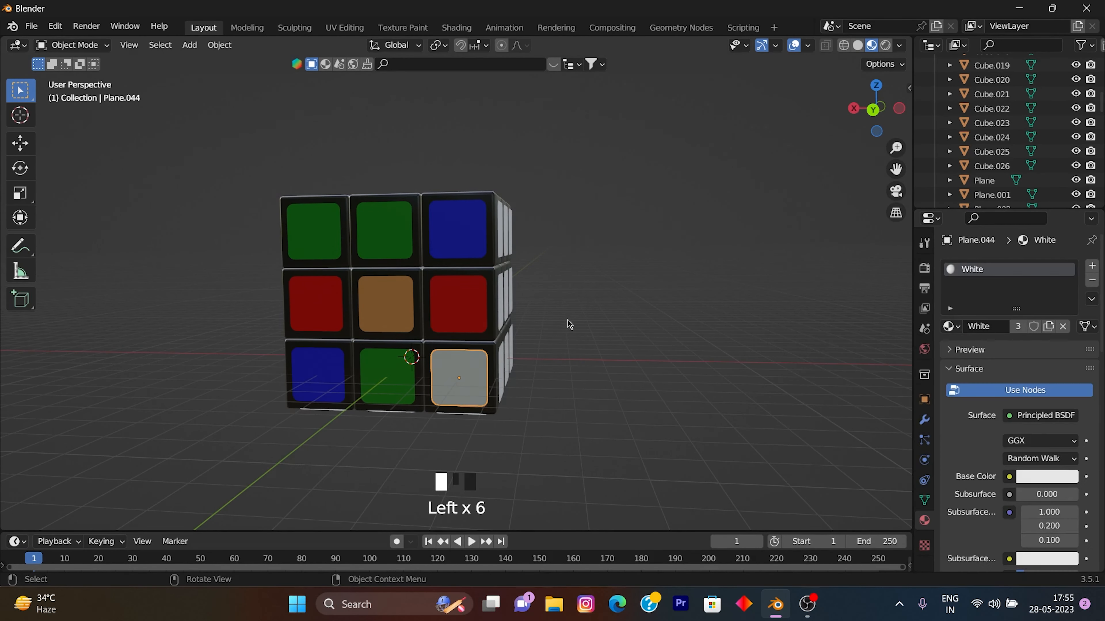
- Assign the Blue material to the centre tile of the uncoloured side face adjoining the finished Y-side face
middle_click_drag(768, 314, 708, 306)
scroll(708, 306, "up", 2)
scroll(708, 306, "down", 2)
scroll(582, 356, "up", 3)
middle_click_drag(583, 330, 522, 352)
left_click(512, 327)
left_click(952, 326)
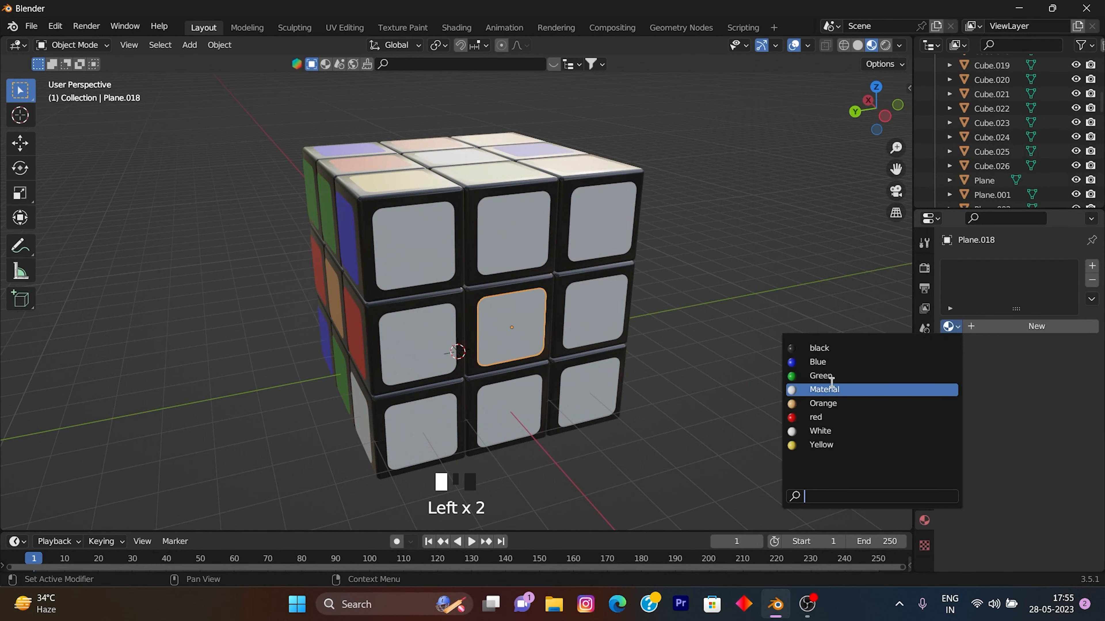
left_click(818, 361)
- Assign Green to the top corner tile nearest the Y-side face and White to the tile directly below it
left_click(415, 246)
left_click(952, 326)
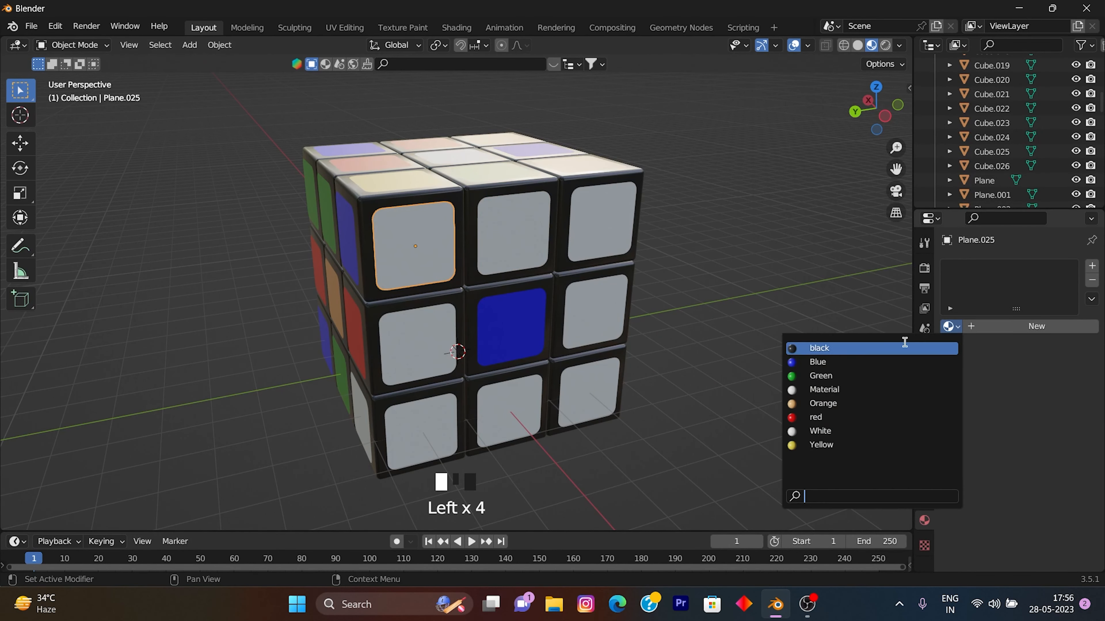
left_click(820, 376)
left_click(416, 344)
left_click(951, 326)
left_click(818, 431)
- Assign Blue to the bottom corner tile nearest the Y-side face and Yellow to the middle tile of that bottom row
left_click(419, 431)
left_click(951, 326)
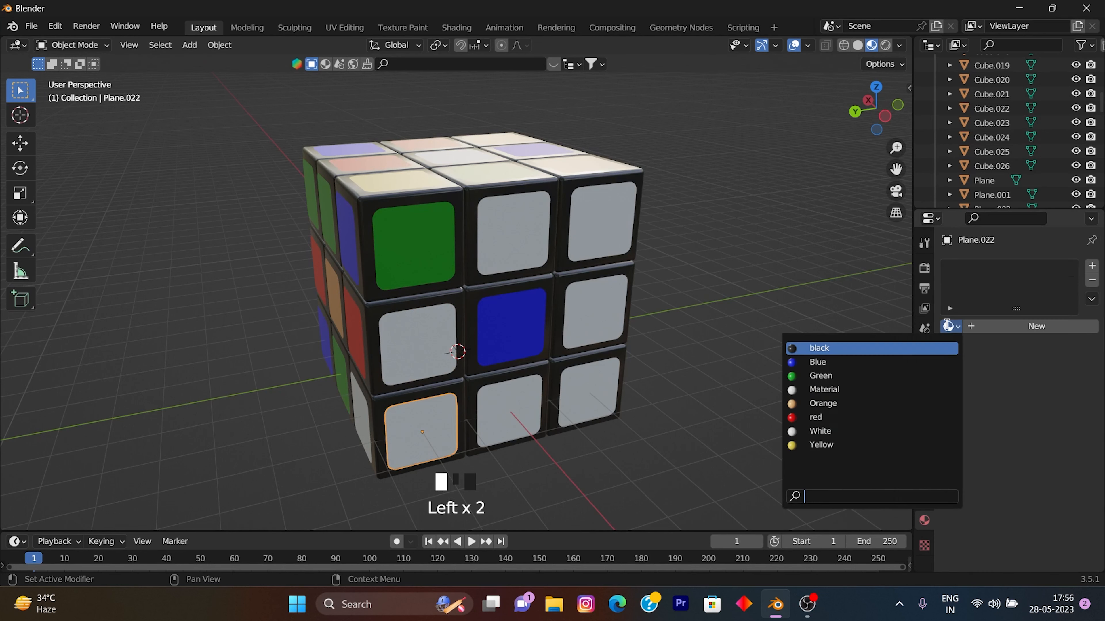
left_click(818, 361)
left_click(509, 411)
left_click(951, 327)
left_click(821, 444)
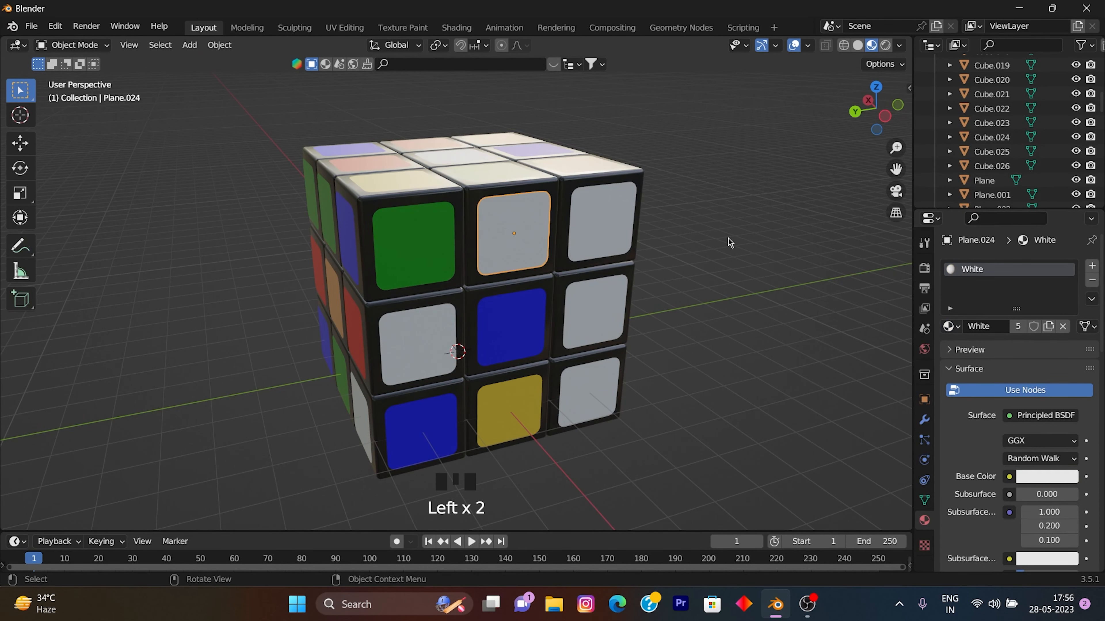
- Assign Green to the far top corner tile of this face and Blue to the tile directly below it
left_click(602, 222)
left_click(951, 326)
left_click(821, 375)
left_click(595, 311)
left_click(951, 326)
left_click(818, 361)
- Assign the red material to the remaining bottom corner tile of this face
left_click(588, 391)
left_click(952, 326)
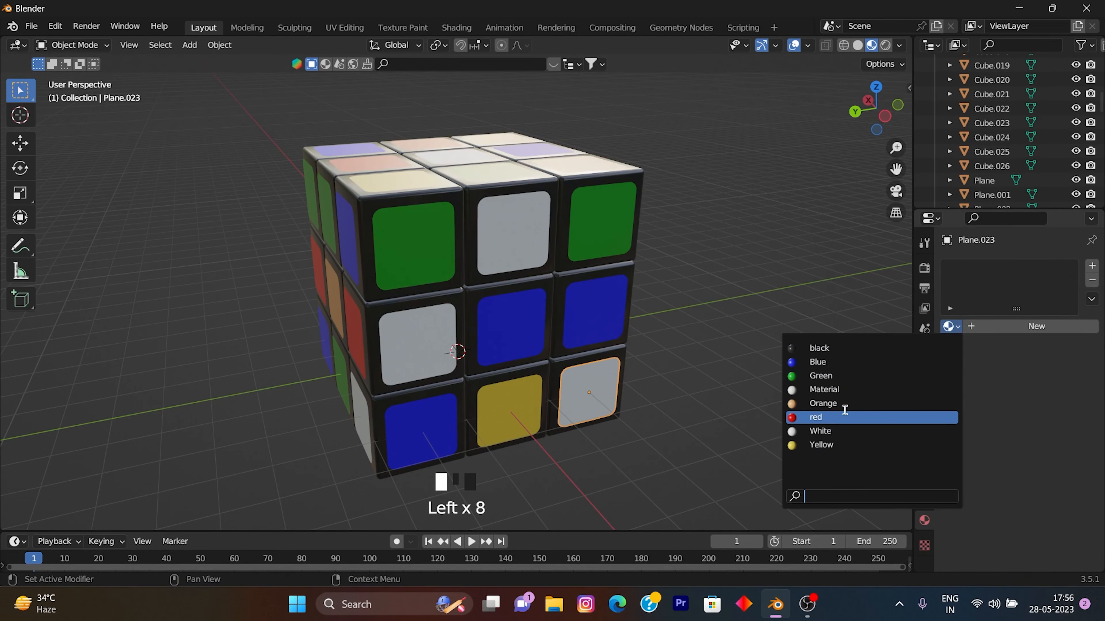
left_click(839, 416)
- On the last uncoloured side face, assign Blue to the top corner tile adjoining the finished face and Green to the top middle tile
middle_click_drag(743, 353, 627, 320)
middle_click_drag(626, 320, 496, 373, "shift")
left_click(387, 283)
left_click(952, 327)
left_click(818, 362)
left_click(468, 281)
left_click(952, 327)
left_click(822, 375)
- Assign red to both the tile below the blue corner and the centre tile of this side face
left_click(387, 375)
left_click(951, 326)
left_click(826, 417)
left_click(470, 361)
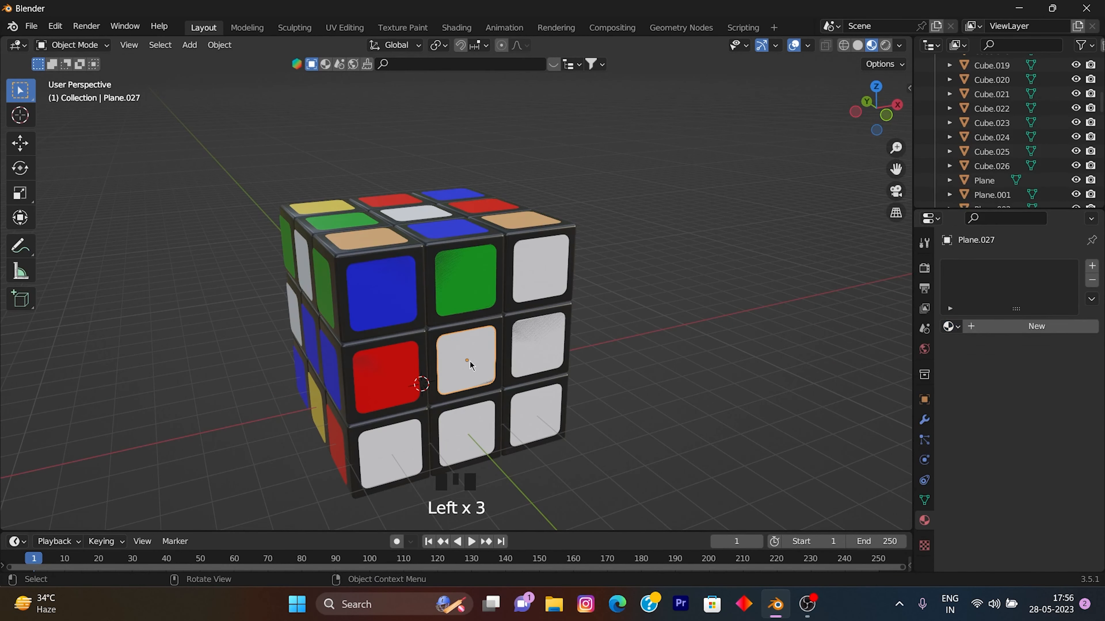
left_click(952, 326)
left_click(826, 416)
- Assign Blue to the remaining top corner tile of this face and Green to the tile directly below it
left_click(540, 268)
left_click(951, 327)
left_click(817, 362)
left_click(538, 345)
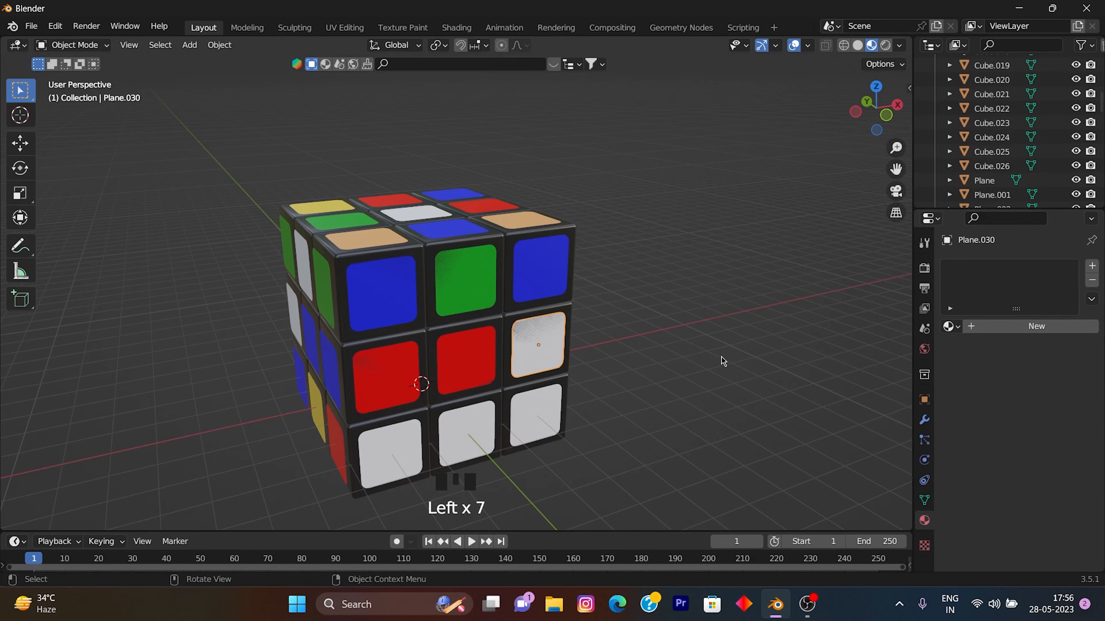
middle_click_drag(721, 358, 626, 348)
left_click(951, 326)
left_click(822, 375)
- Colour the uncoloured bottom-row tiles of this side face, using Yellow for the middle tile
left_click(562, 390)
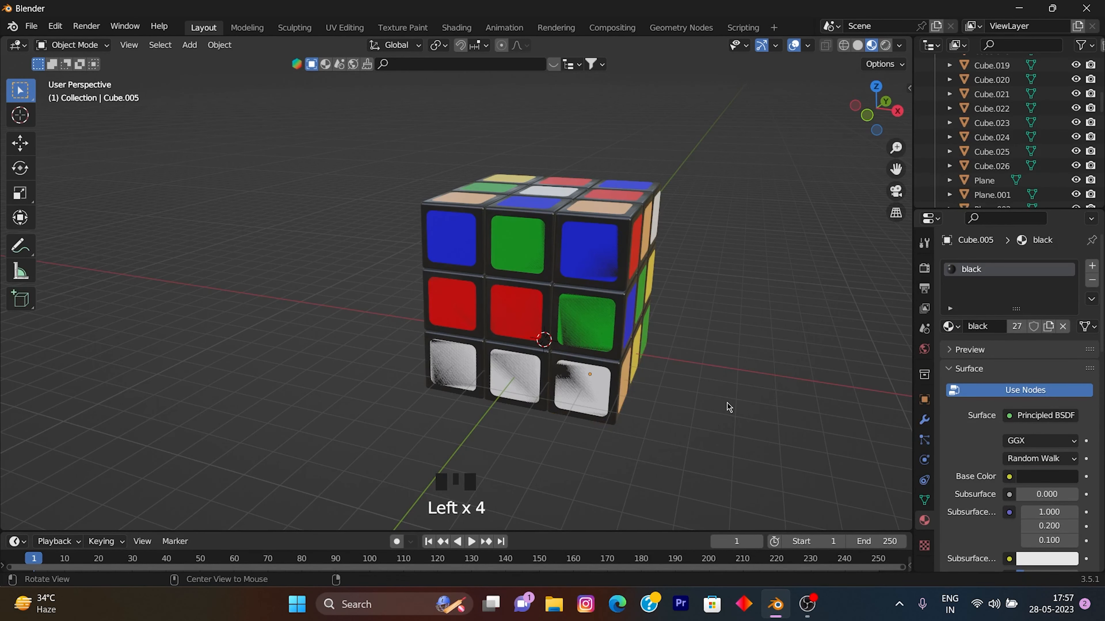
middle_click_drag(729, 407, 648, 444)
scroll(474, 416, "down", 2)
left_click(474, 416)
left_click(952, 326)
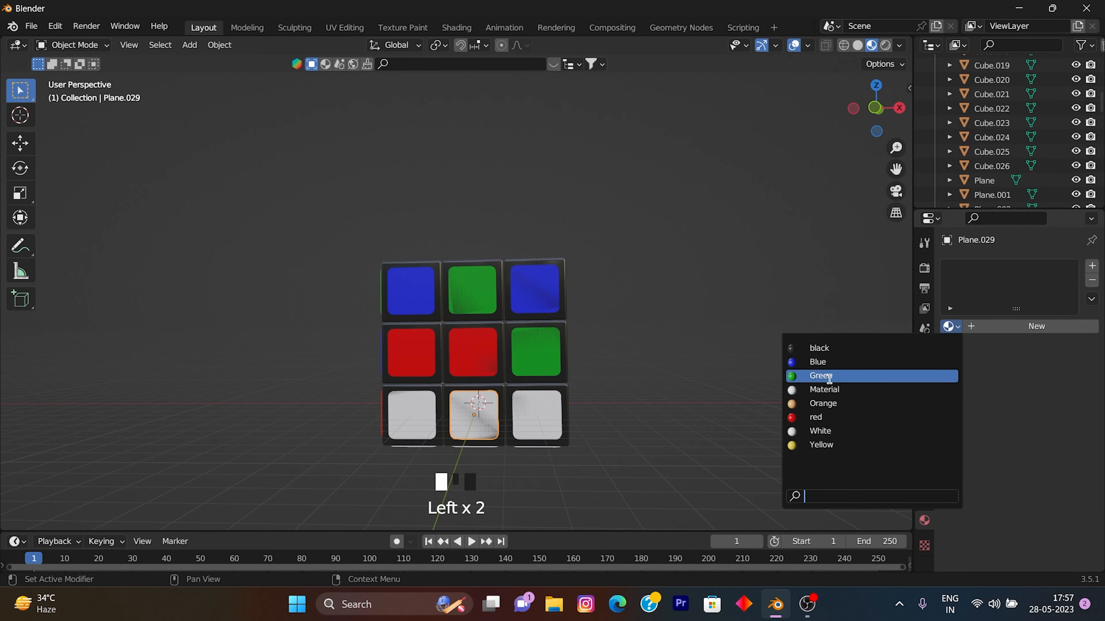
left_click(823, 443)
left_click(533, 406)
left_click(952, 326)
left_click(822, 444)
- Assign Yellow to the centre tile of the cube's underside and Green to the edge tile adjoining the last coloured side face
middle_click_drag(718, 370, 660, 261)
scroll(660, 262, "down", 3)
left_click(458, 416)
left_click(951, 326)
left_click(821, 444)
left_click(467, 366)
left_click(951, 326)
left_click(822, 375)
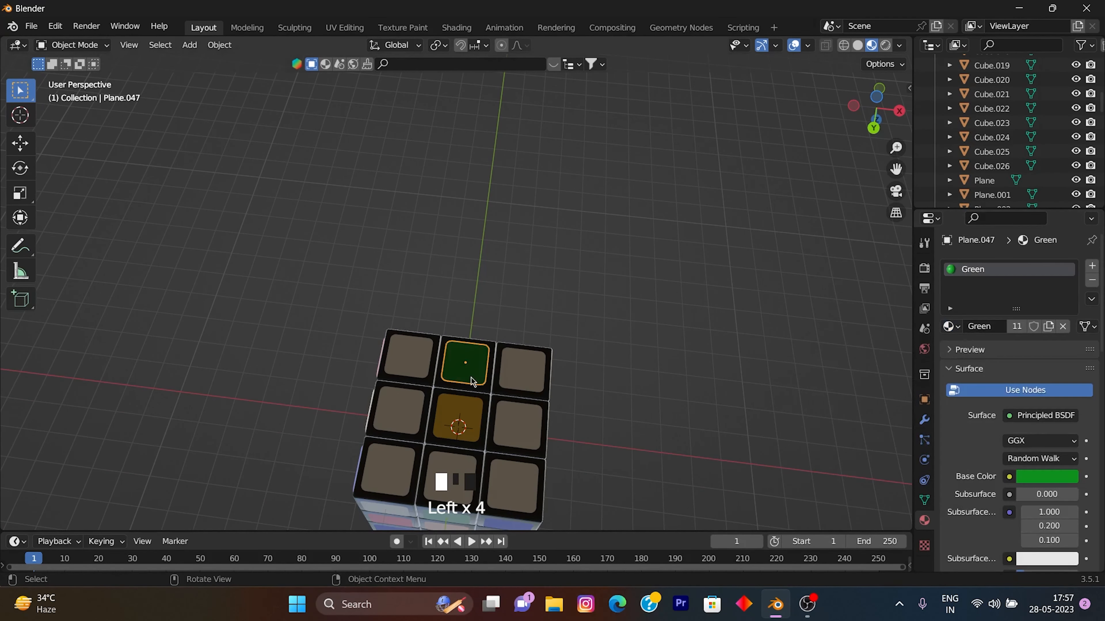
- Assign Blue to the underside corner tile beside the green one and red to the edge tile on the blue tile's other side
left_click(521, 370)
left_click(951, 327)
left_click(817, 363)
middle_click_drag(813, 370, 436, 424)
middle_click_drag(774, 413, 425, 356)
left_click(626, 255)
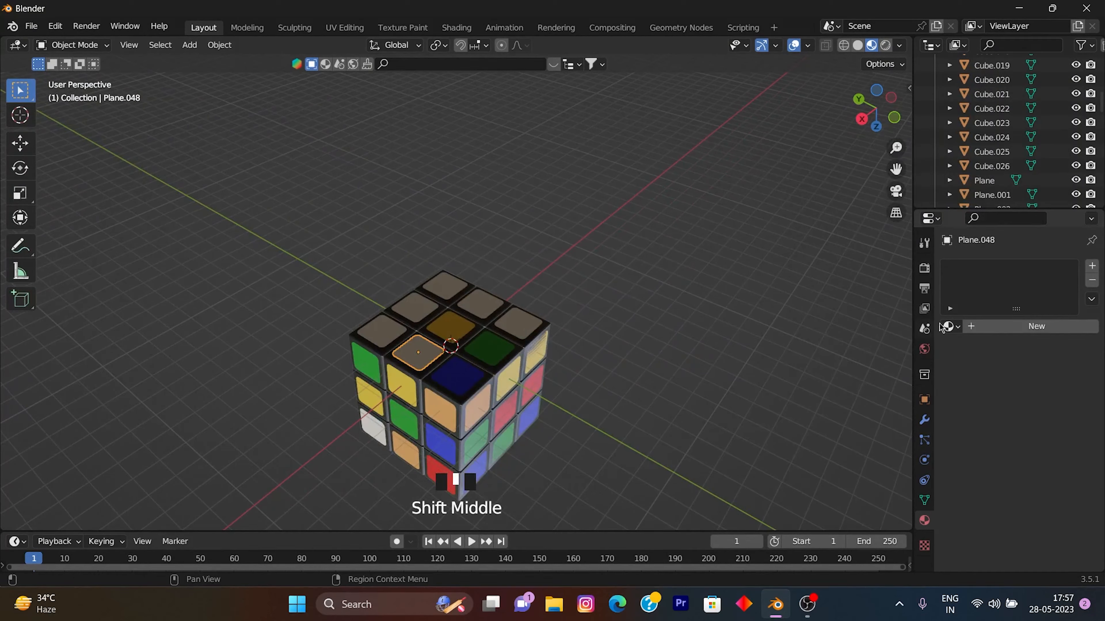
left_click(948, 326)
left_click(823, 417)
- Assign White to the underside corner tile beyond the red one and Yellow to the corner tile diagonally opposite the blue one
left_click(381, 331)
left_click(948, 326)
left_click(822, 431)
left_click(444, 287)
left_click(951, 326)
left_click(817, 444)
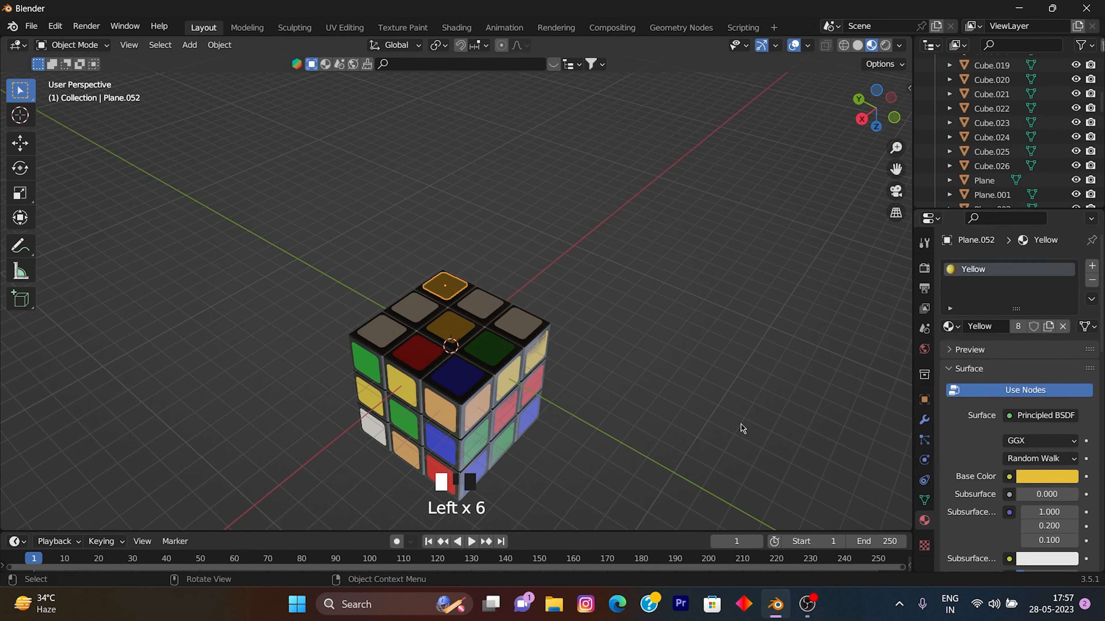
- Assign red to the underside edge tile between the yellow and uncoloured corners, and Green to that uncoloured corner tile
left_click(481, 305)
left_click(951, 326)
left_click(822, 417)
left_click(518, 322)
left_click(950, 326)
left_click(821, 375)
- Assign red to the last underside edge tile, between the white and yellow corners
left_click(416, 307)
left_click(950, 326)
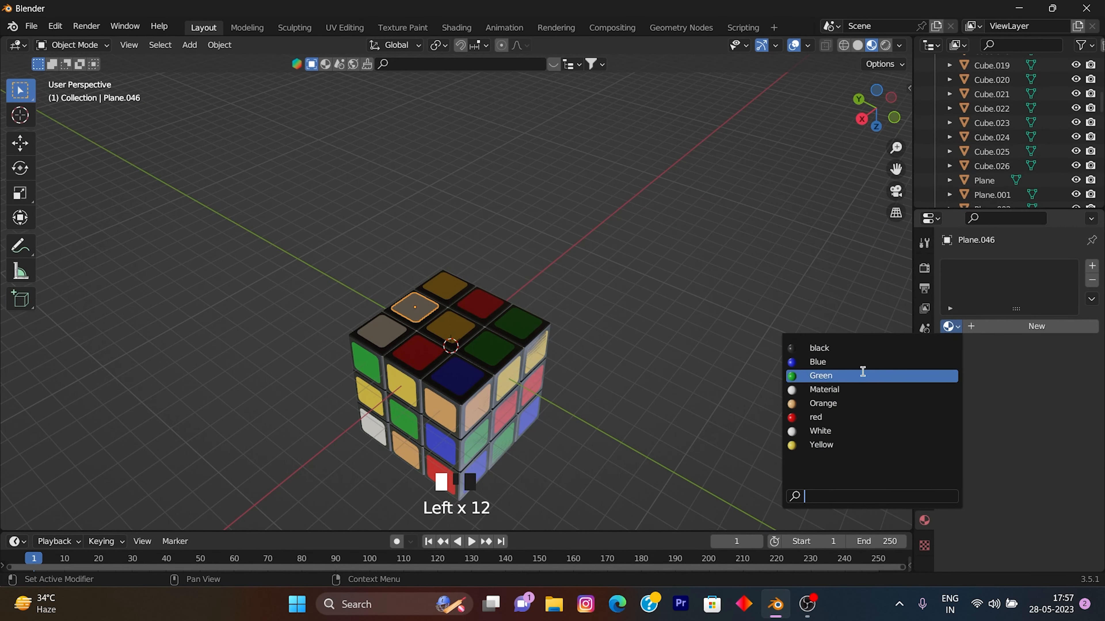
left_click(822, 417)
middle_click_drag(617, 305, 622, 230)
scroll(667, 196, "up", 1)
scroll(641, 168, "down", 2)
scroll(675, 167, "up", 2)
scroll(621, 230, "up", 1)
key("z")
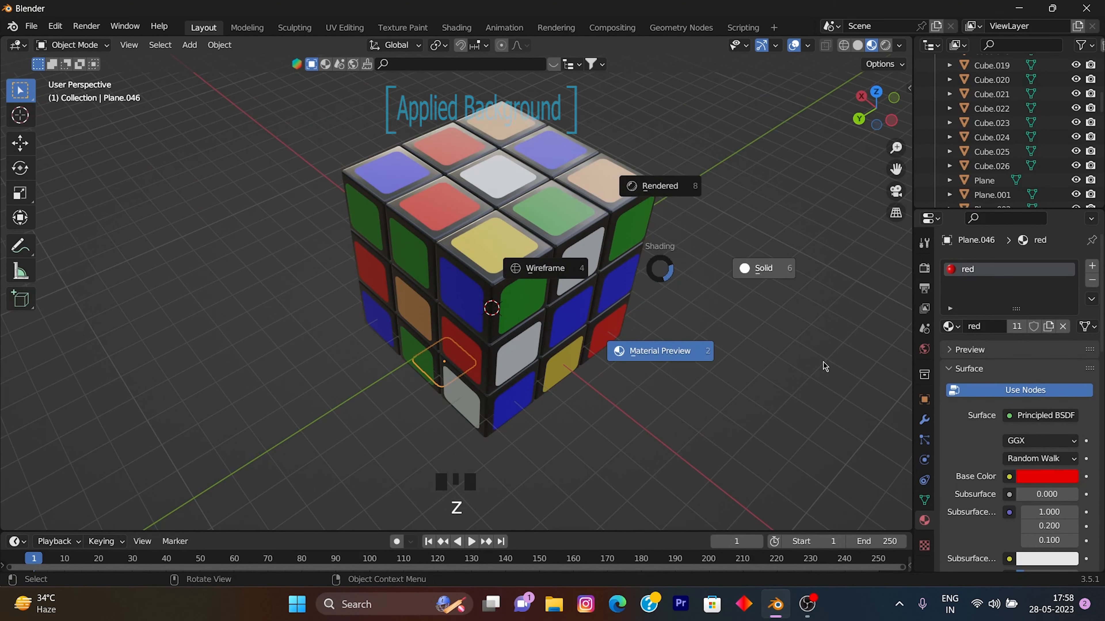
left_click(748, 268)
key("z")
left_click(786, 293)
scroll(766, 266, "down", 2)
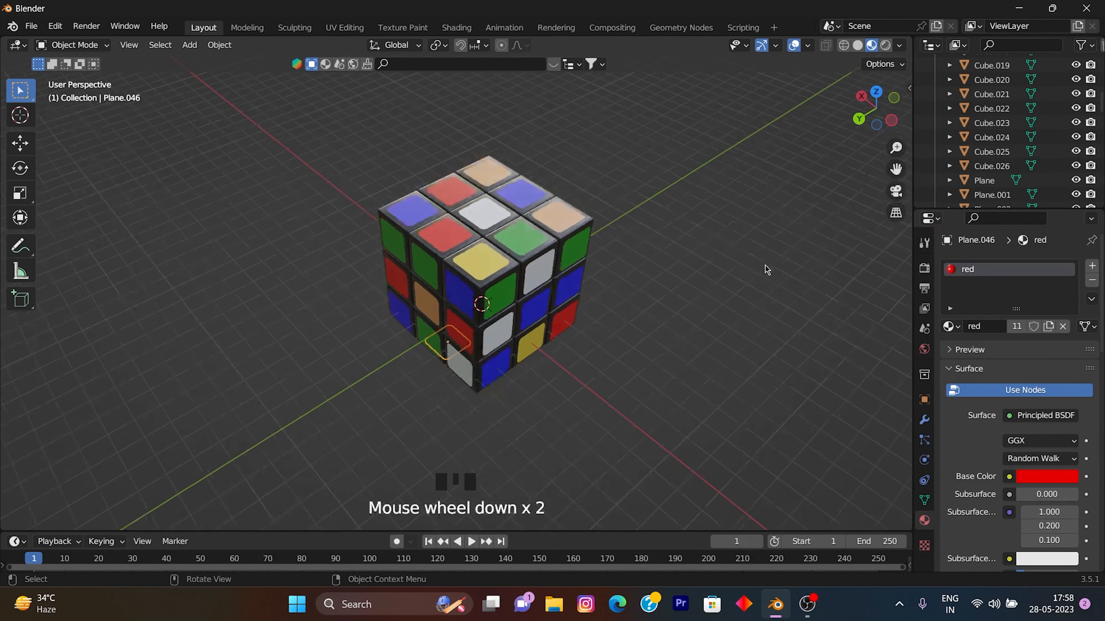
- Switch the viewport shading to Rendered
key("z")
left_click(778, 156)
scroll(670, 227, "down", 2)
scroll(671, 227, "up", 2)
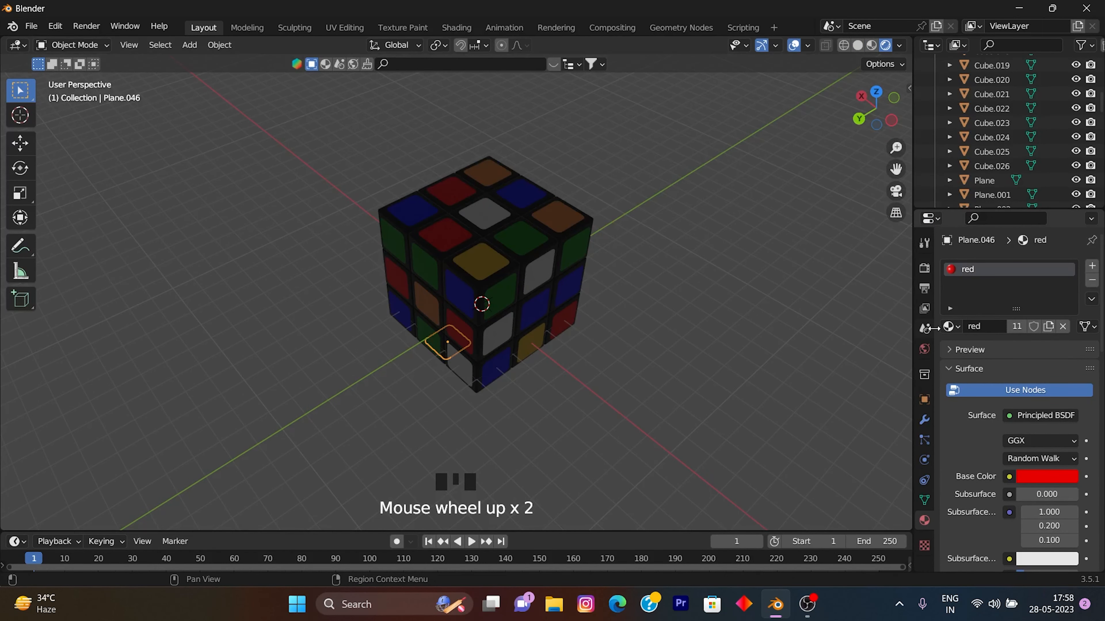
- Set the world background colour to an Environment Texture and load large_corridor_4k.exr from the HDR folder
left_click(924, 349)
left_click(1008, 363)
left_click(696, 425)
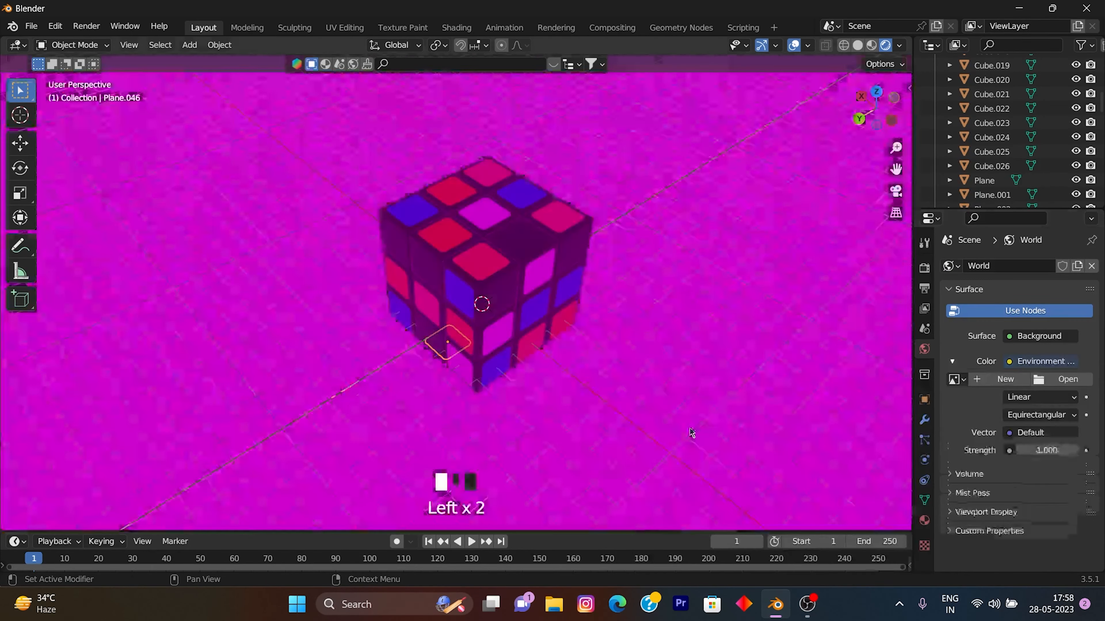
left_click(1061, 379)
double_click(494, 211)
left_click(616, 178)
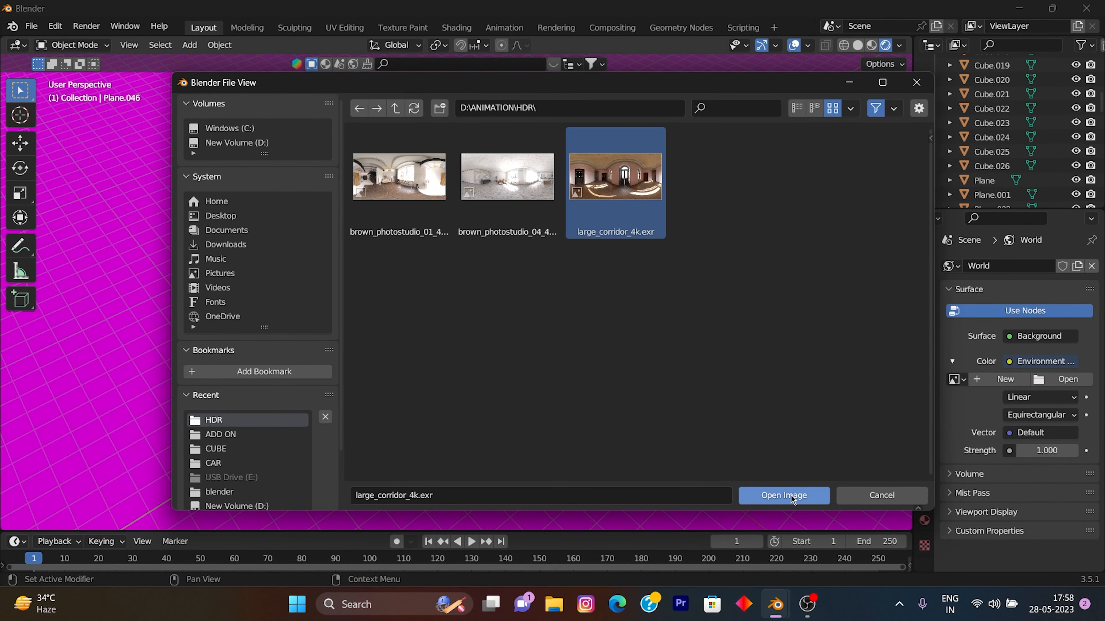
left_click(790, 494)
scroll(677, 380, "down", 2)
scroll(579, 339, "up", 3)
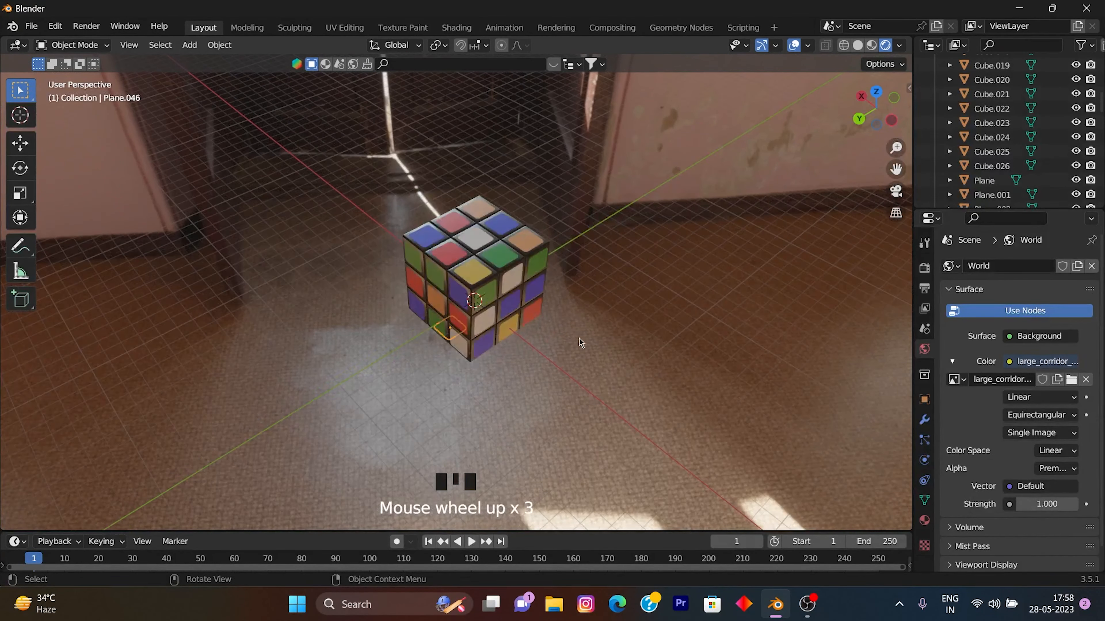
- Snap the 3D cursor to the world origin and add a mesh plane there
middle_click_drag(579, 338, 720, 320)
scroll(724, 287, "down", 1)
scroll(720, 319, "down", 1)
key("shift+s")
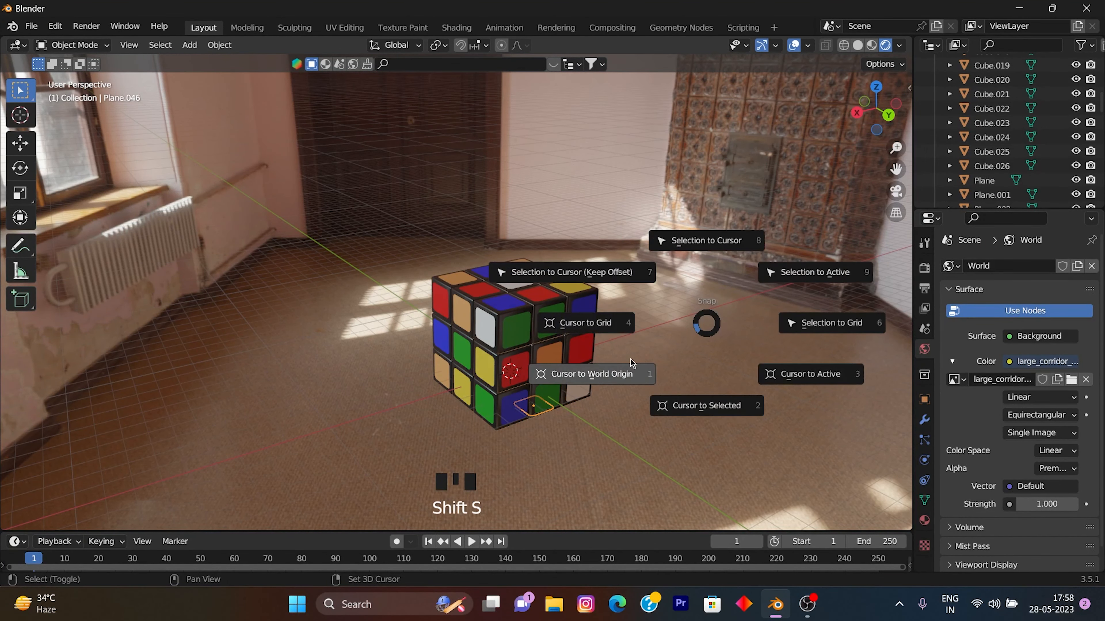
left_click(635, 362)
key("shift+a")
mouse_move(652, 296)
left_click(712, 300)
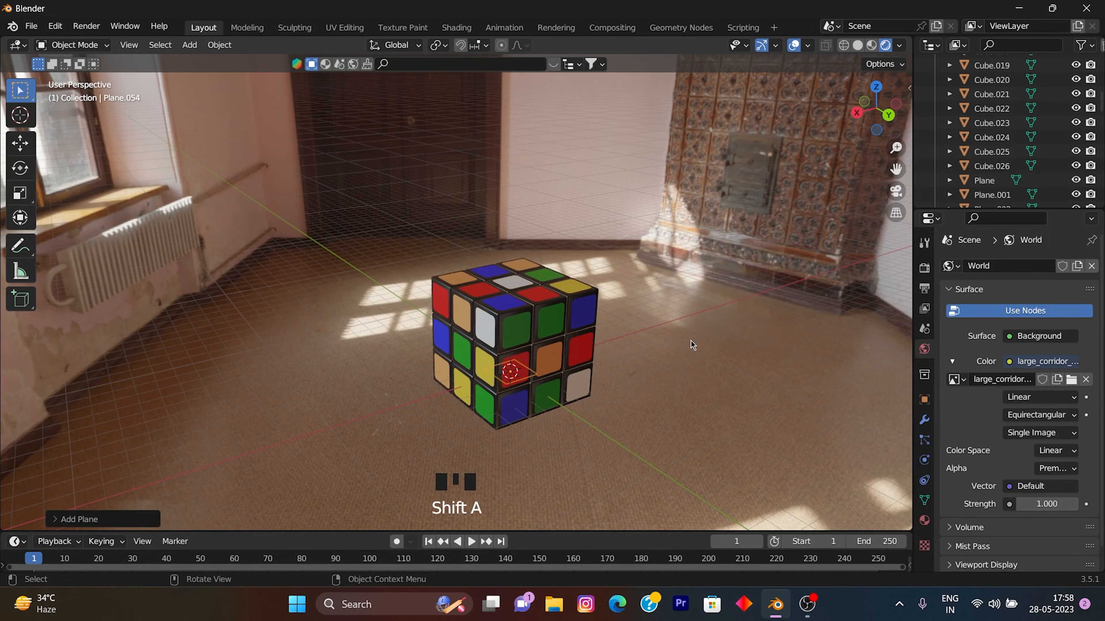
- Scale the plane up into a large floor around the cube and lower it about 2 m along Z
key("s")
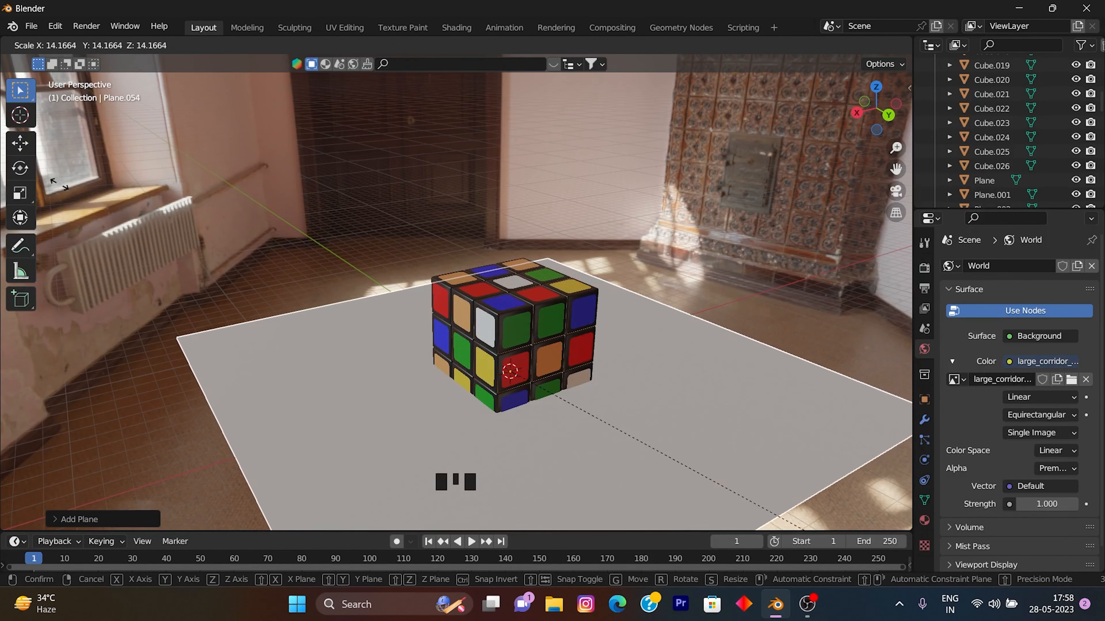
left_click(440, 385)
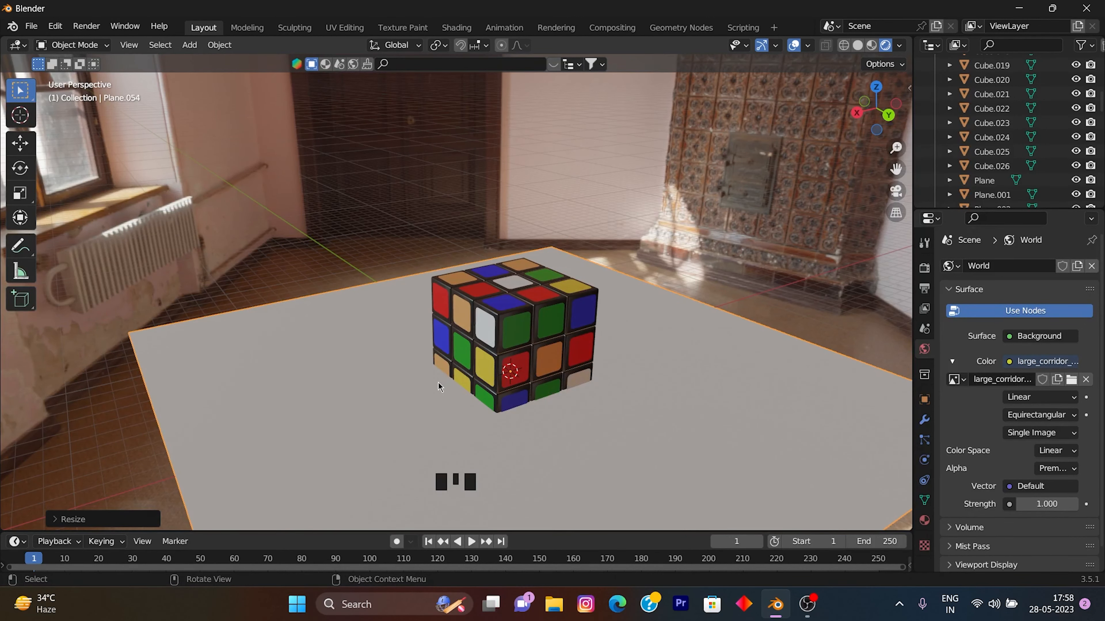
key("g")
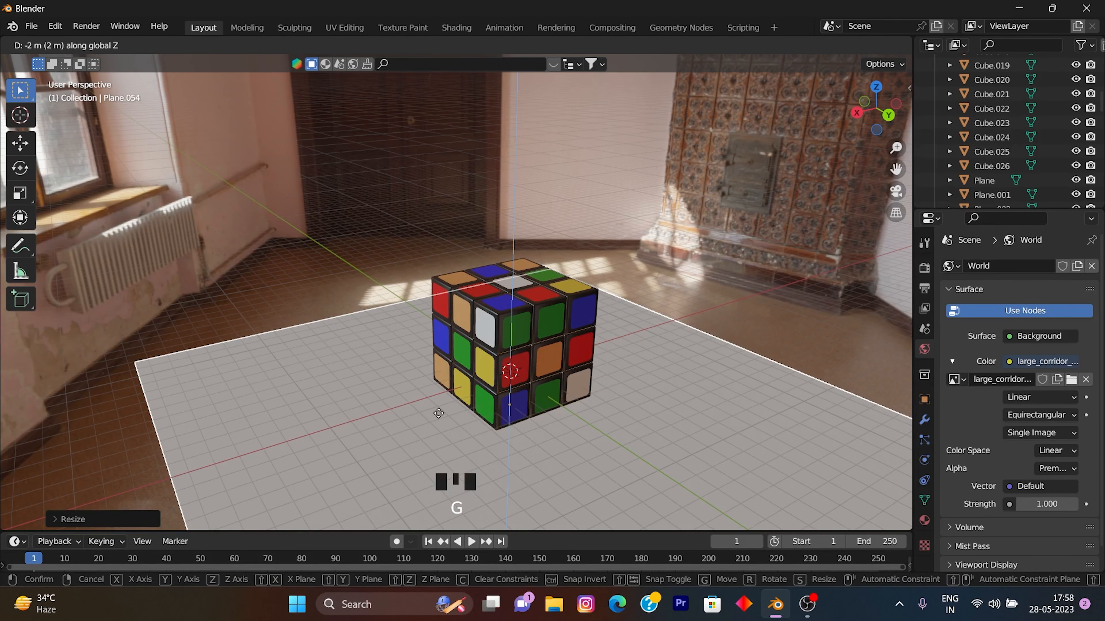
left_click(440, 418)
- Preview the cube and floor plane with the viewport overlays hidden, and restore the overlays
left_click(795, 46)
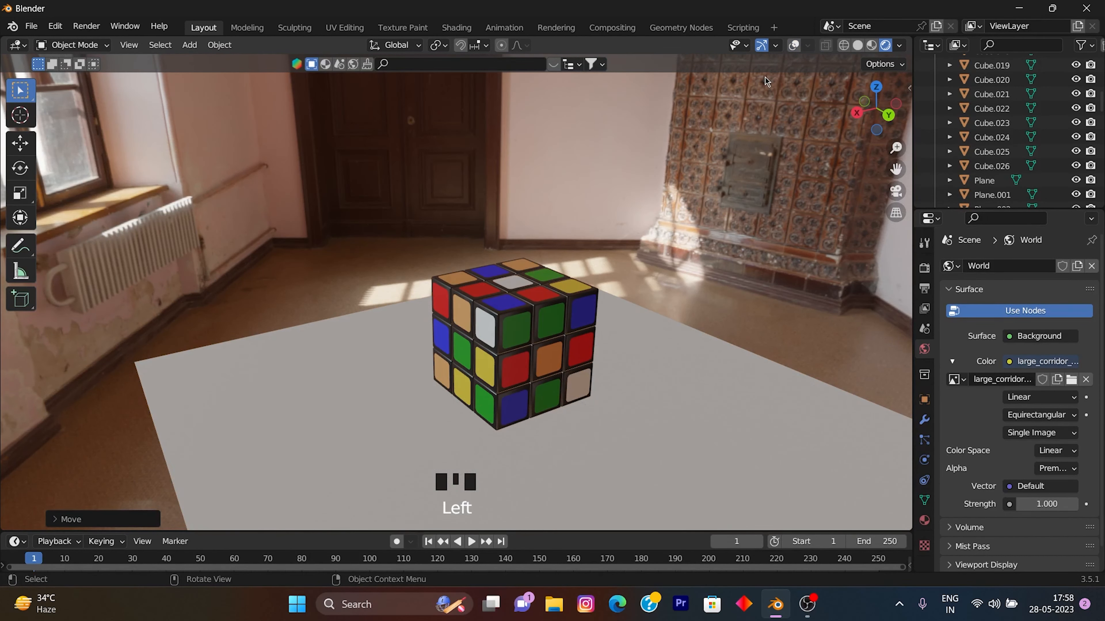
mouse_move(680, 306)
middle_mouse_down()
mouse_move(666, 313)
mouse_move(679, 301)
middle_mouse_up()
left_click(795, 45)
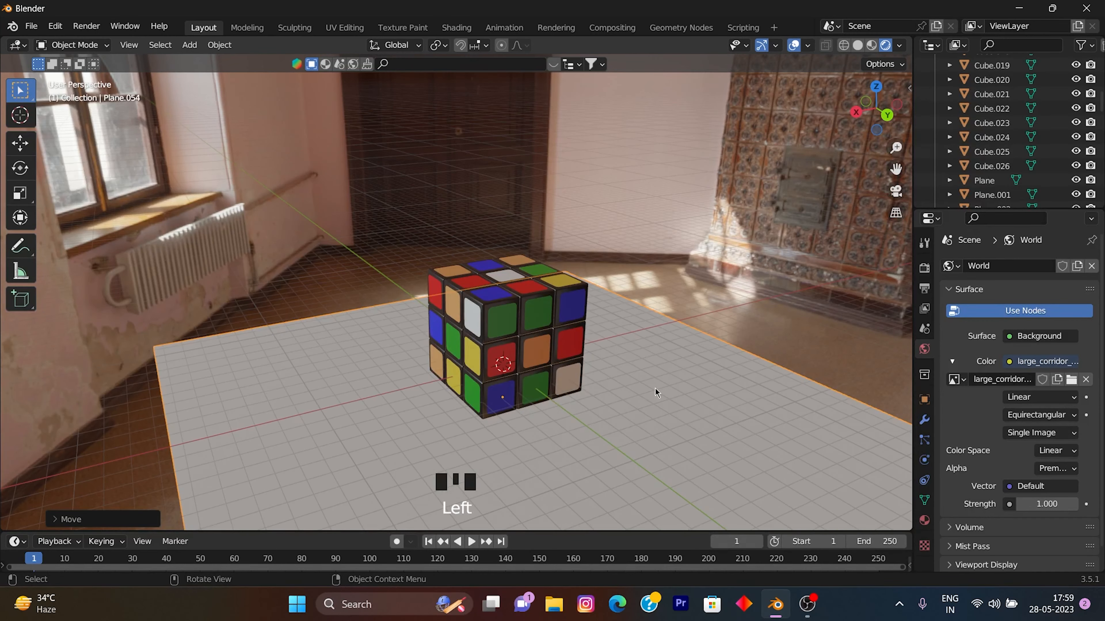
- Apply the 2K Poliigon wood material WoodFlooring044 to the floor plane
middle_click_drag(656, 390, 679, 409)
key("n")
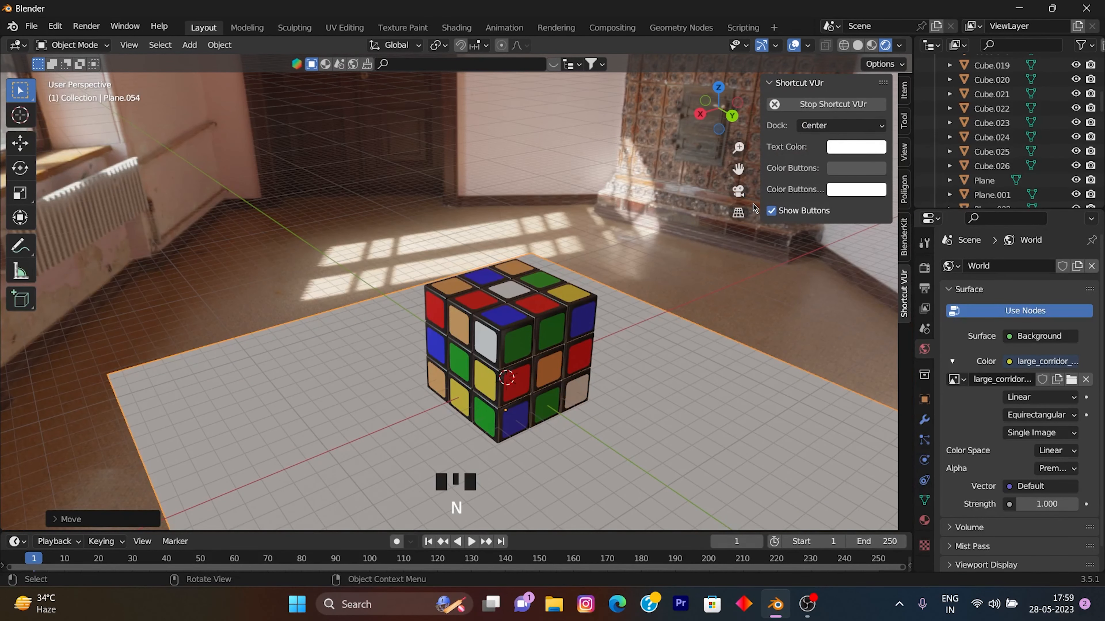
left_click(905, 189)
scroll(827, 305, "down", 7)
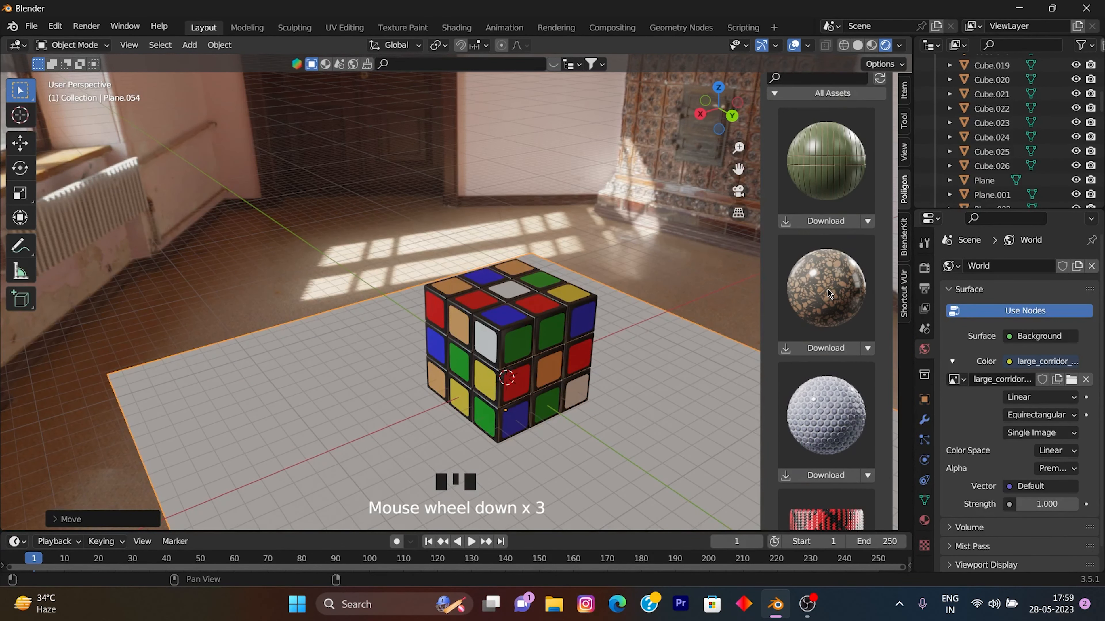
scroll(814, 331, "down", 20)
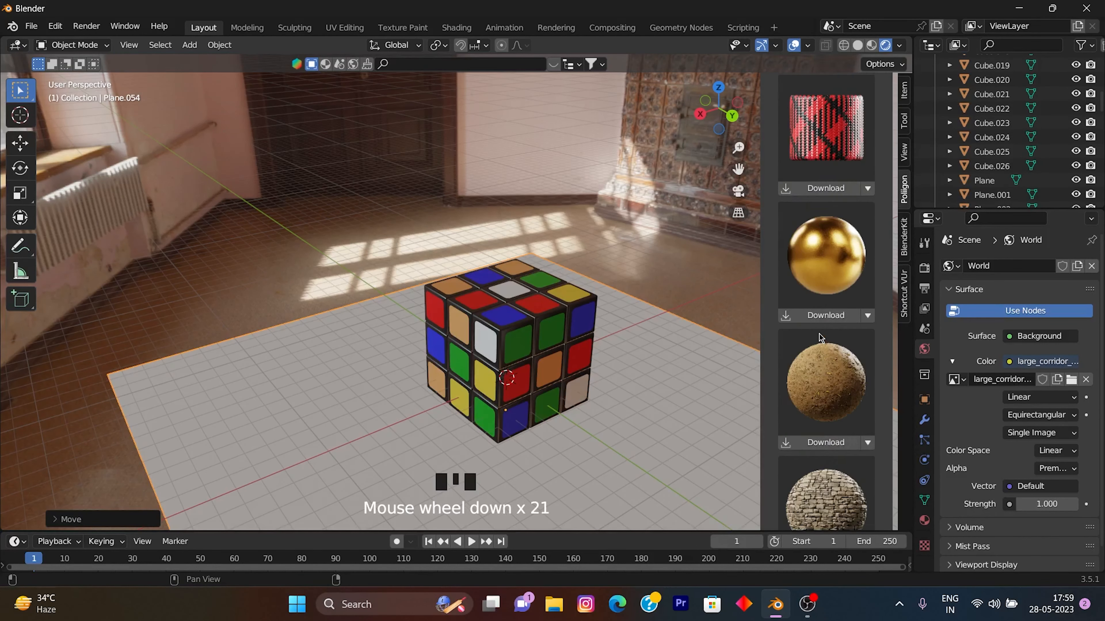
left_click(838, 242)
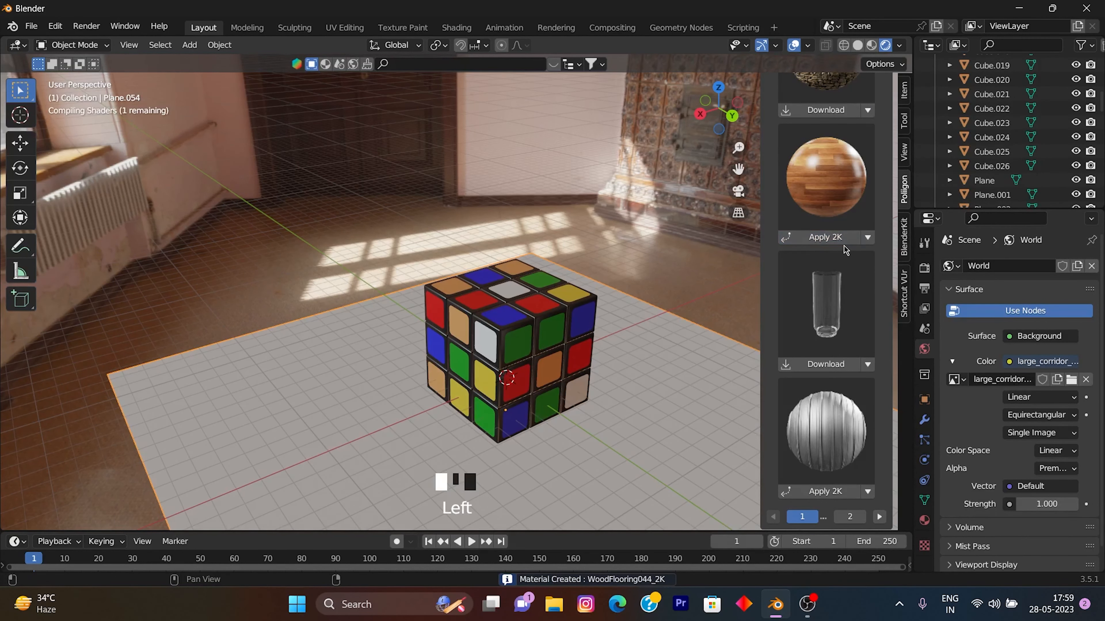
scroll(675, 287, "up", 1)
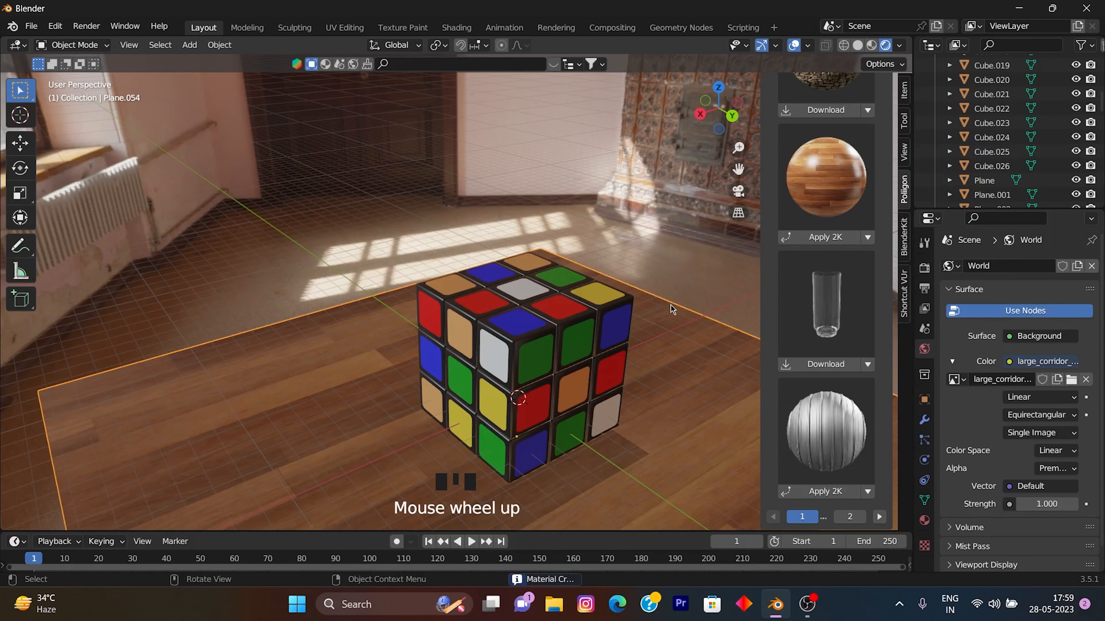
scroll(670, 305, "down", 2)
left_click(683, 255)
middle_click_drag(672, 255, 654, 255)
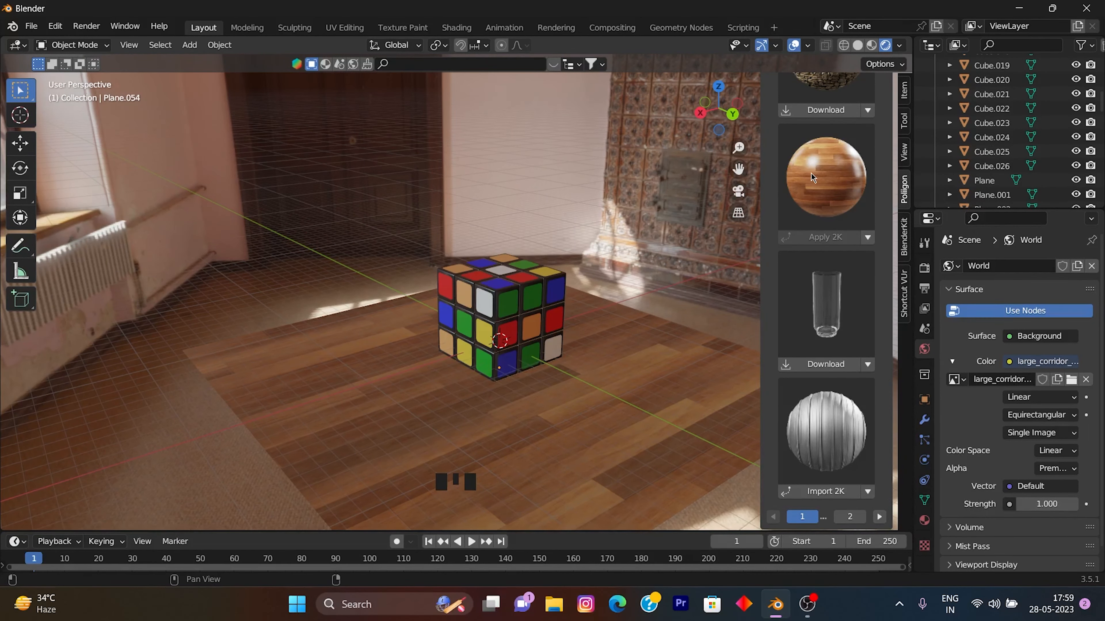
key("n")
- Add a camera and align it to the current view of the cube on the wooden floor
scroll(659, 243, "up", 1)
middle_click_drag(723, 273, 696, 284, "shift")
scroll(655, 329, "down", 2)
middle_click_drag(655, 328, 667, 312)
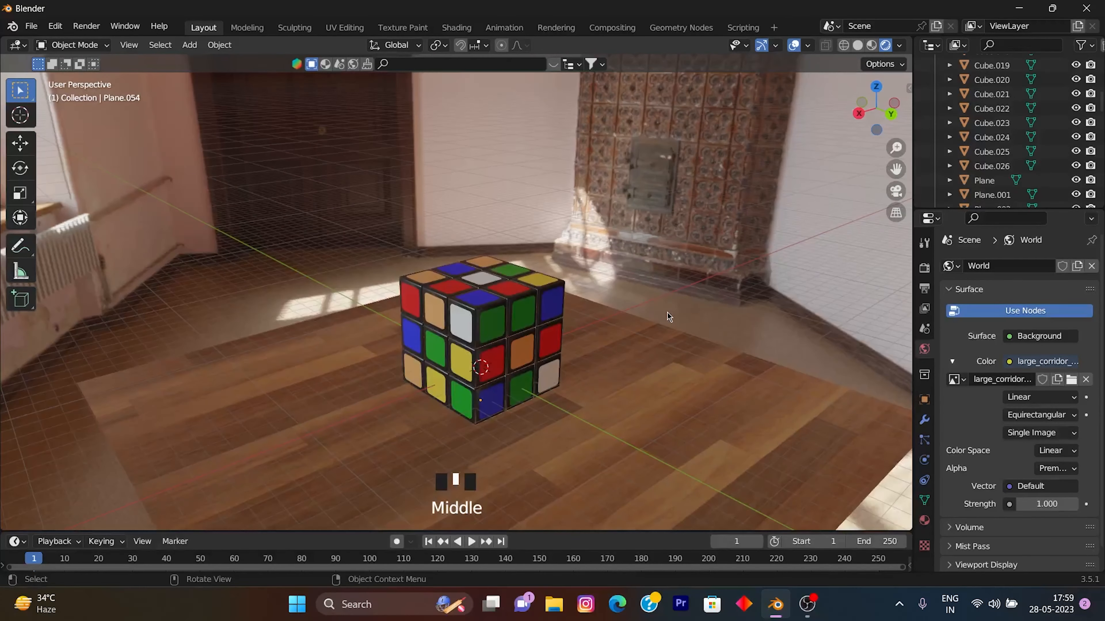
key("shift+a")
left_click(630, 508)
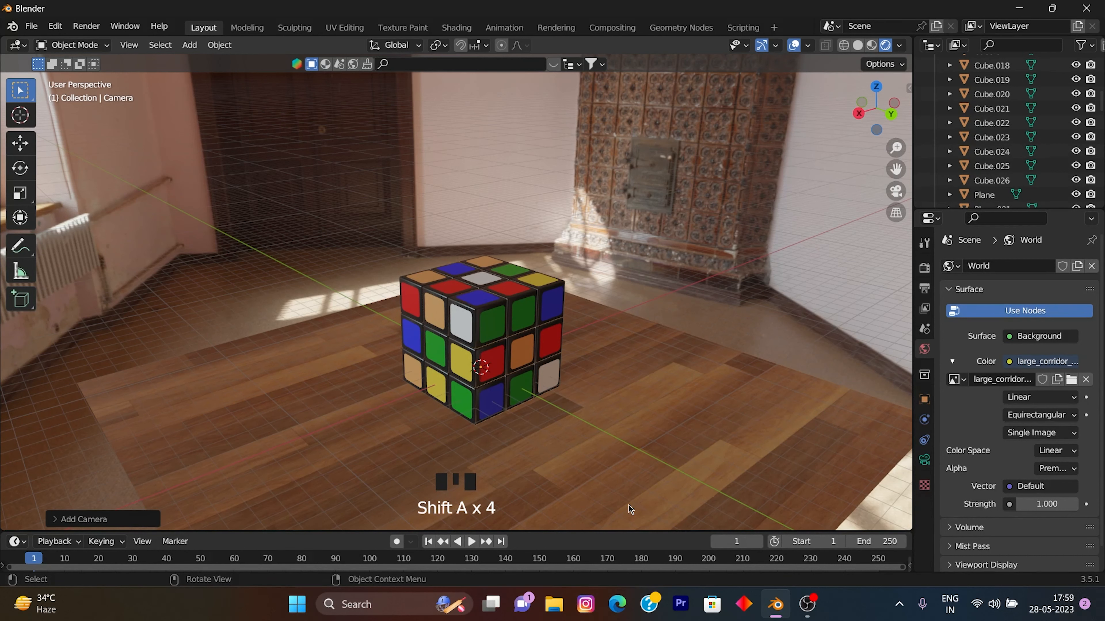
key("ctrl+alt+KP_0")
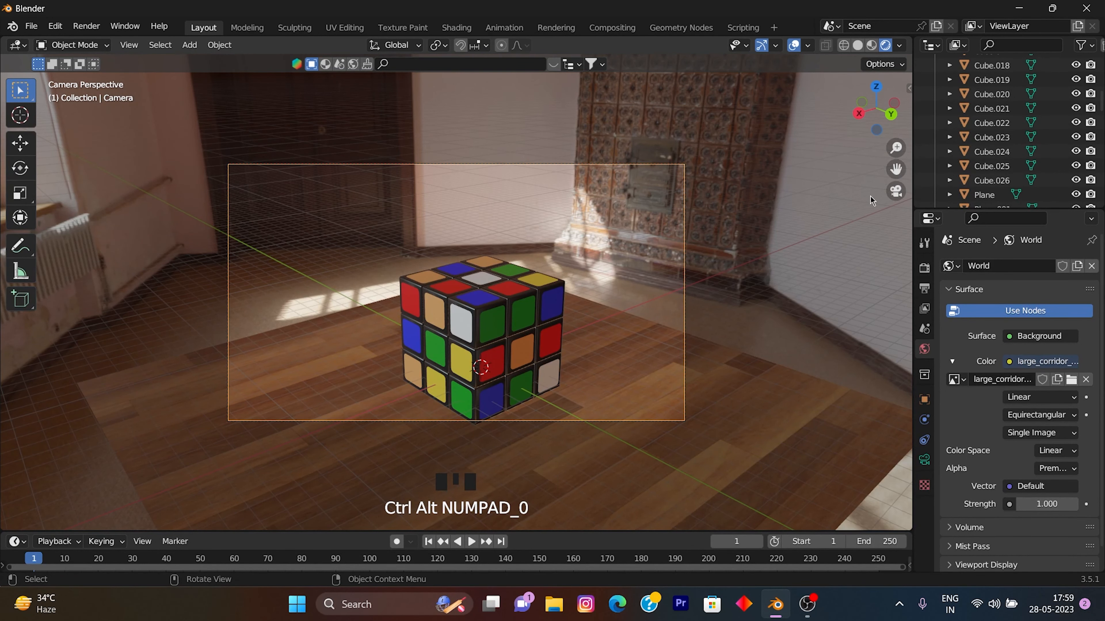
- Lock the camera to the view and reframe the cube from a lower angle
key("n")
left_click(903, 150)
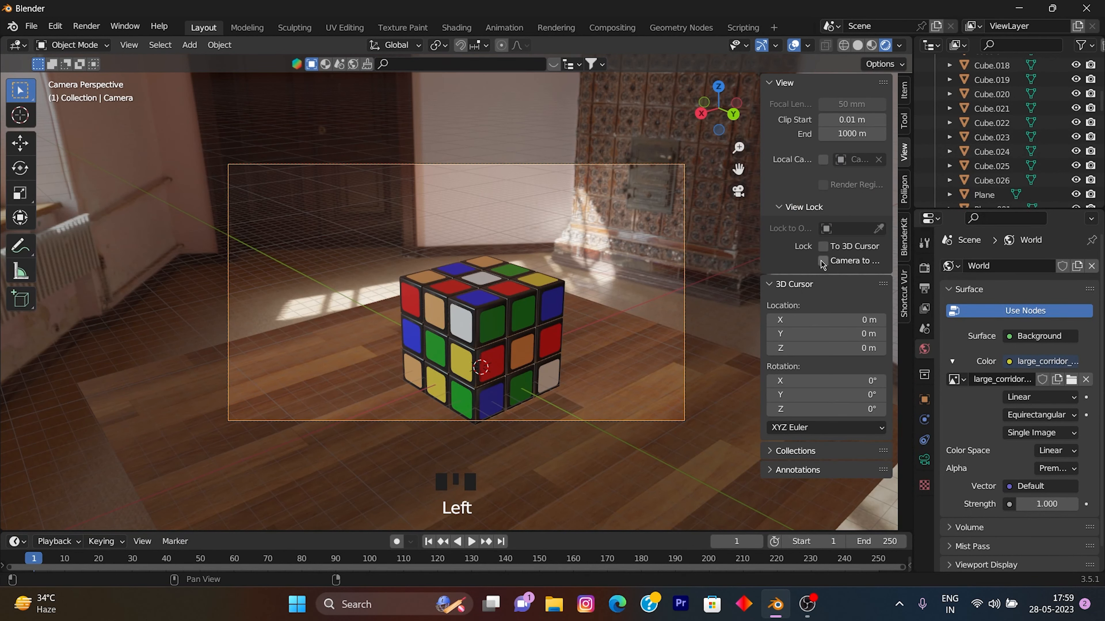
middle_click_drag(648, 295, 585, 262)
- Set the output's vertical resolution to 2100 px for a portrait frame
left_click(924, 288)
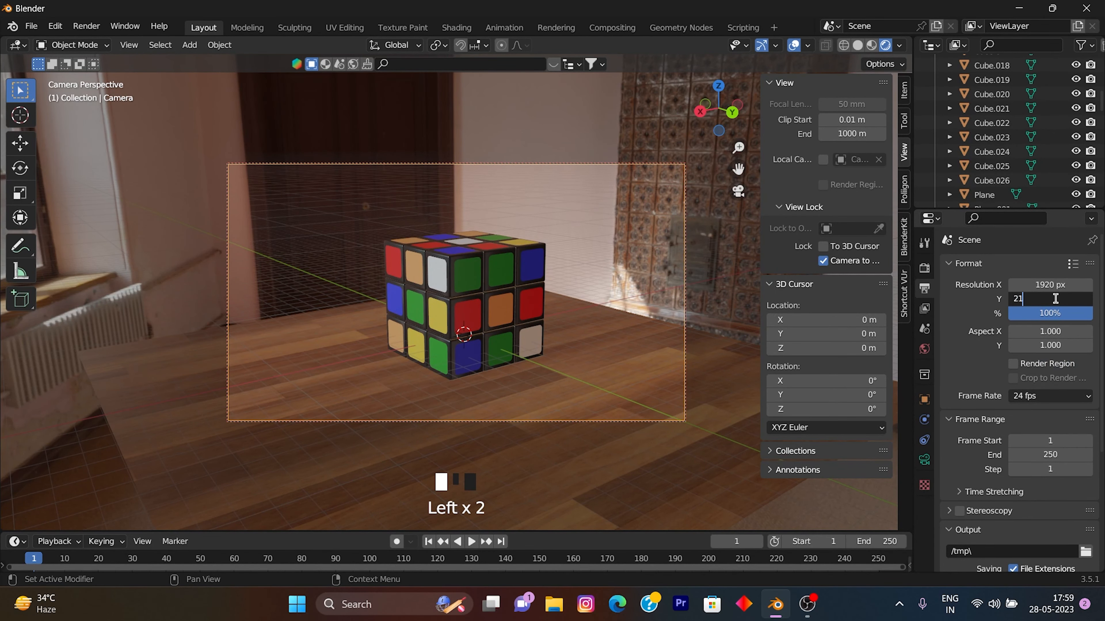
key("Return")
scroll(592, 274, "down", 1)
scroll(592, 274, "up", 1)
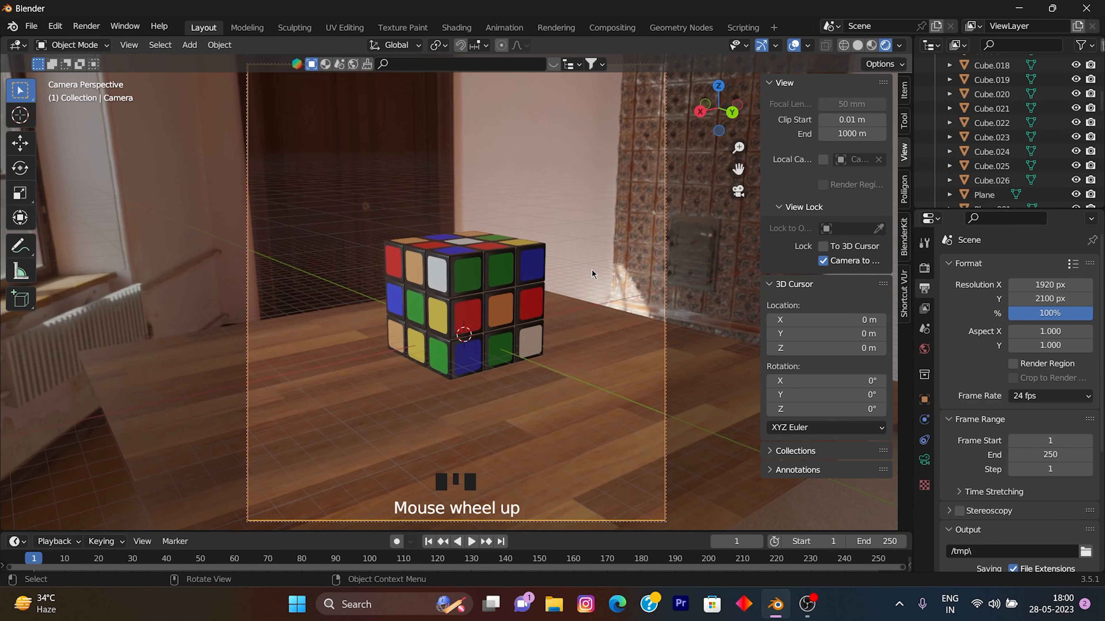
- Reframe the locked camera to look down on the cube from closer up, with overlays and gizmos hidden
middle_click_drag(592, 273, 564, 259)
left_click(795, 44)
scroll(571, 227, "down", 1)
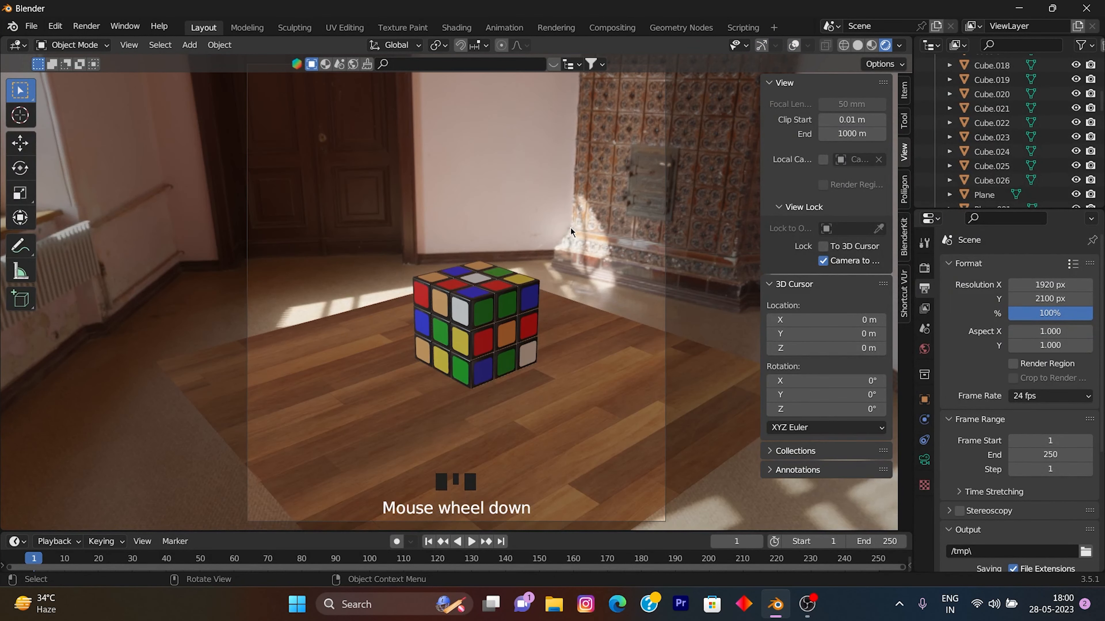
scroll(570, 227, "up", 1)
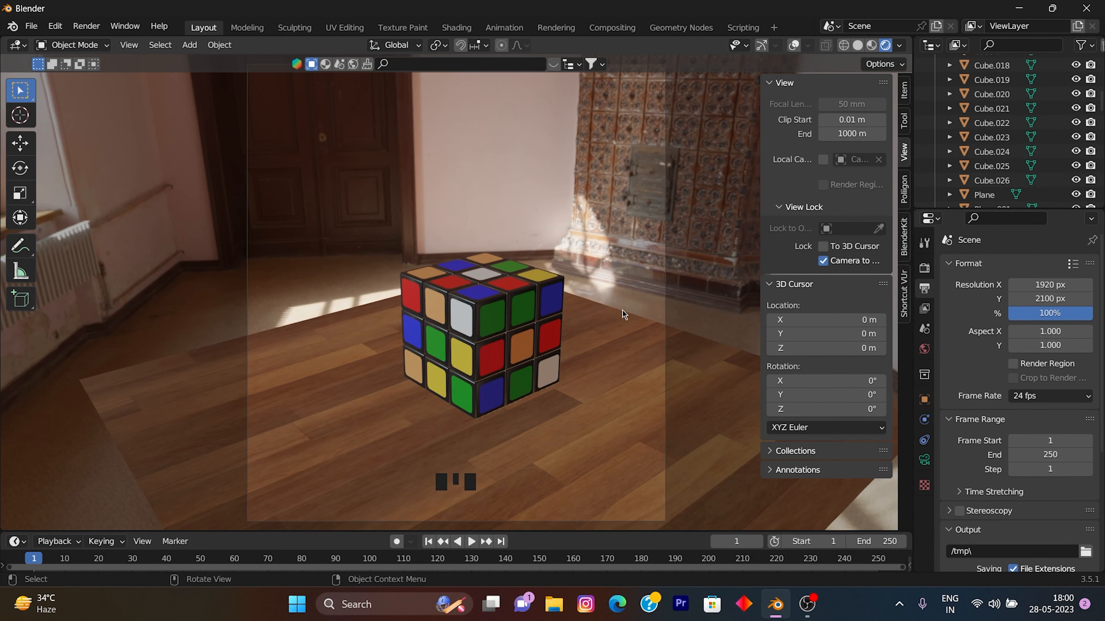
scroll(648, 297, "down", 1)
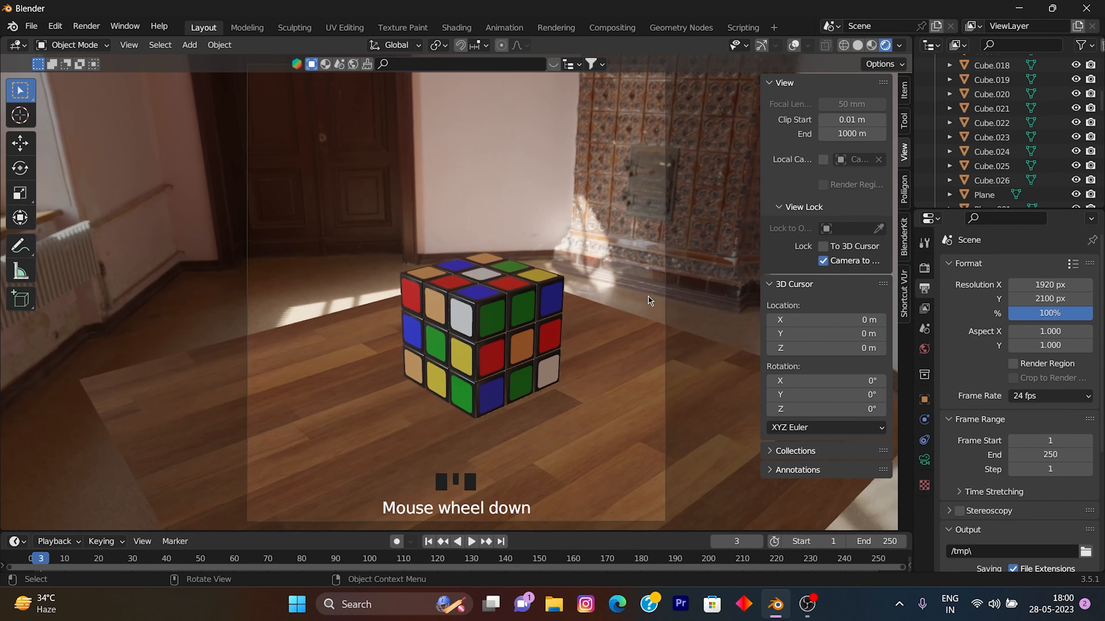
scroll(648, 297, "up", 1)
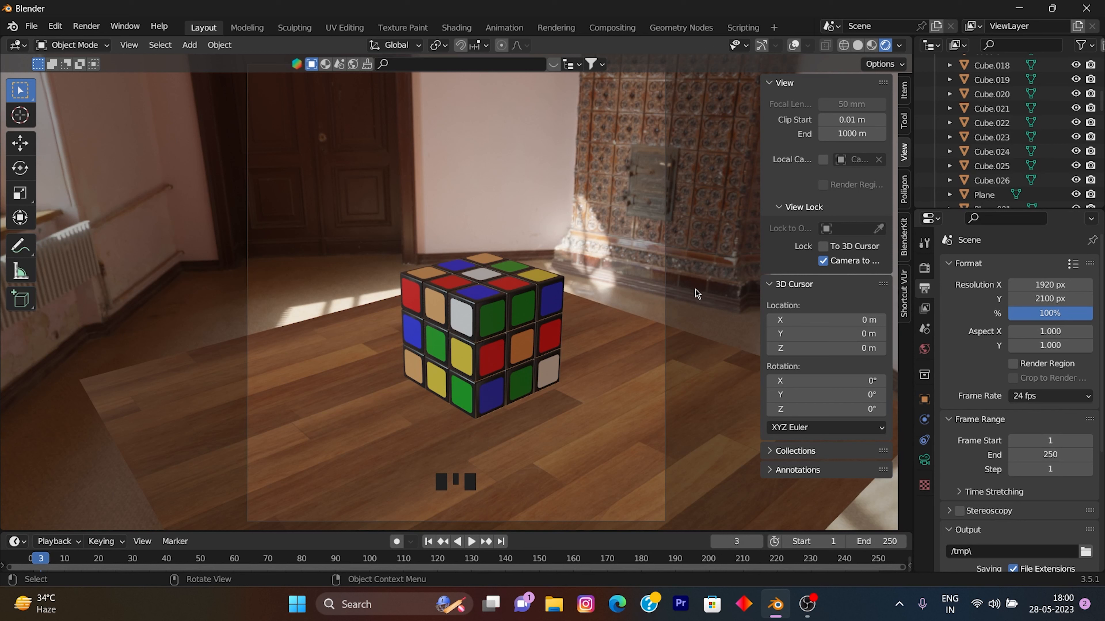
- Switch the render engine to Cycles and set its device to GPU Compute
left_click(924, 267)
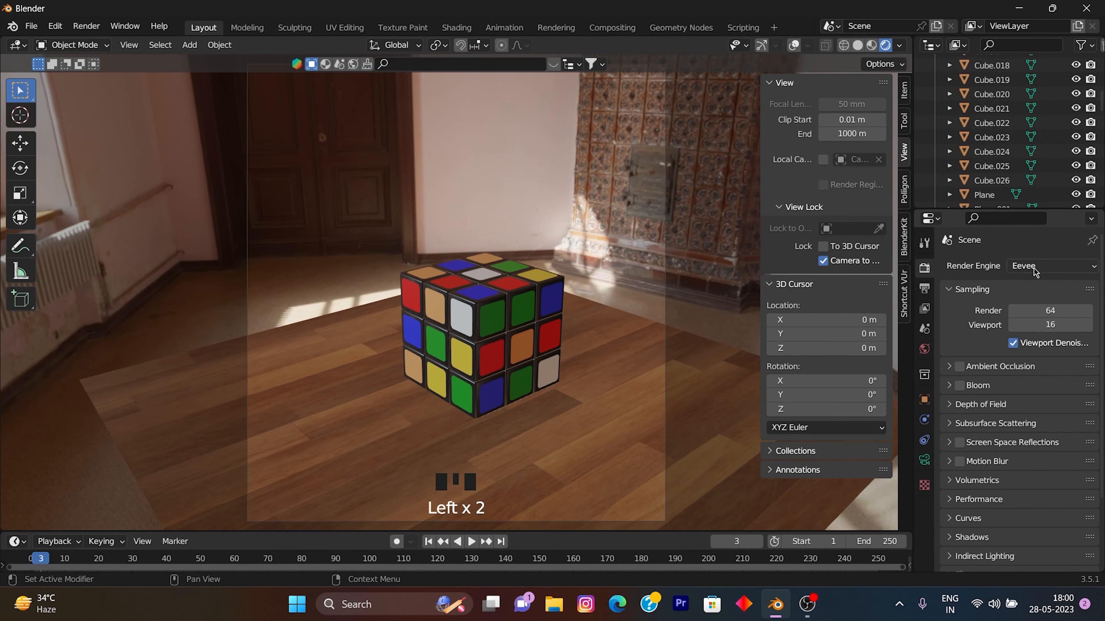
left_click(1050, 266)
left_click(1035, 314)
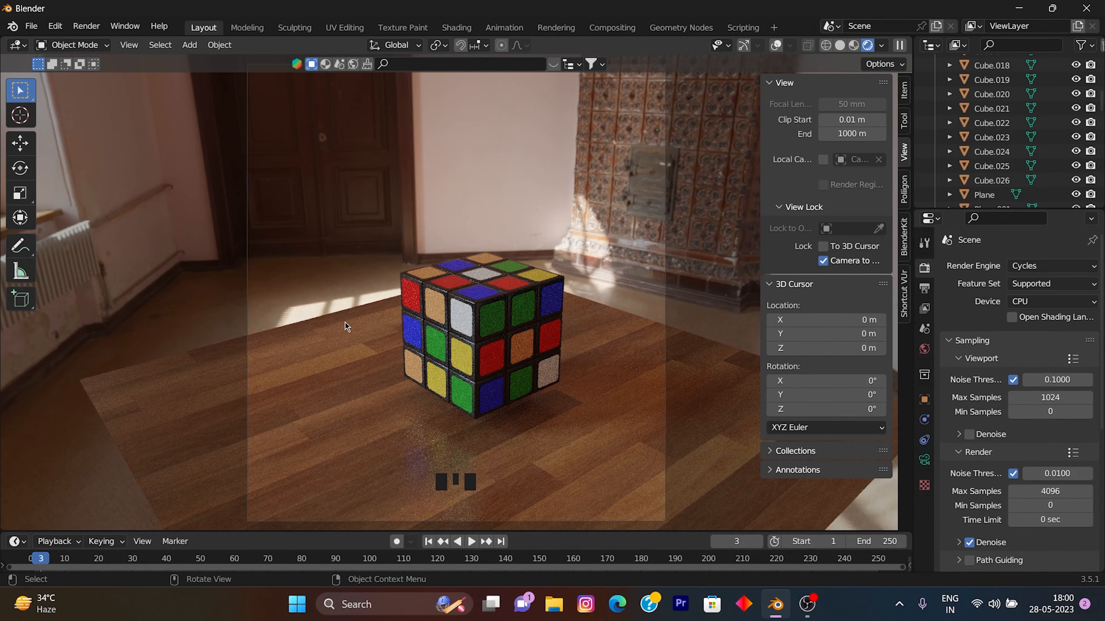
left_click(1048, 301)
left_click(1050, 333)
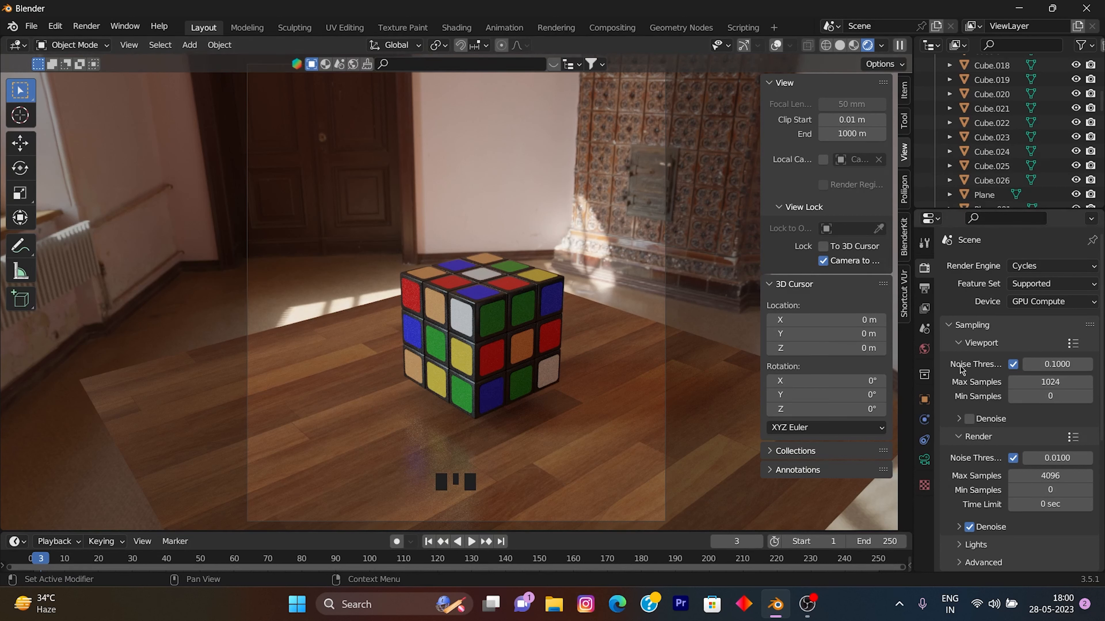
- Add an empty at the centre of the cube, show the overlays and raise the empty along Z to the cube's top
key("shift+s")
left_click(327, 358)
key("shift+a")
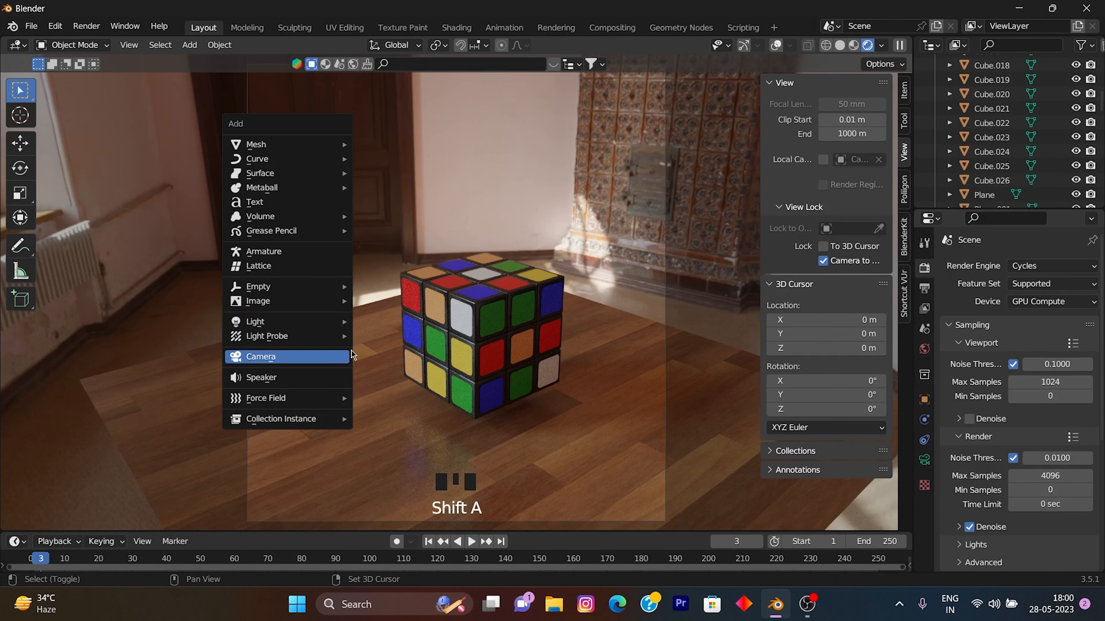
mouse_move(335, 286)
left_click(383, 286)
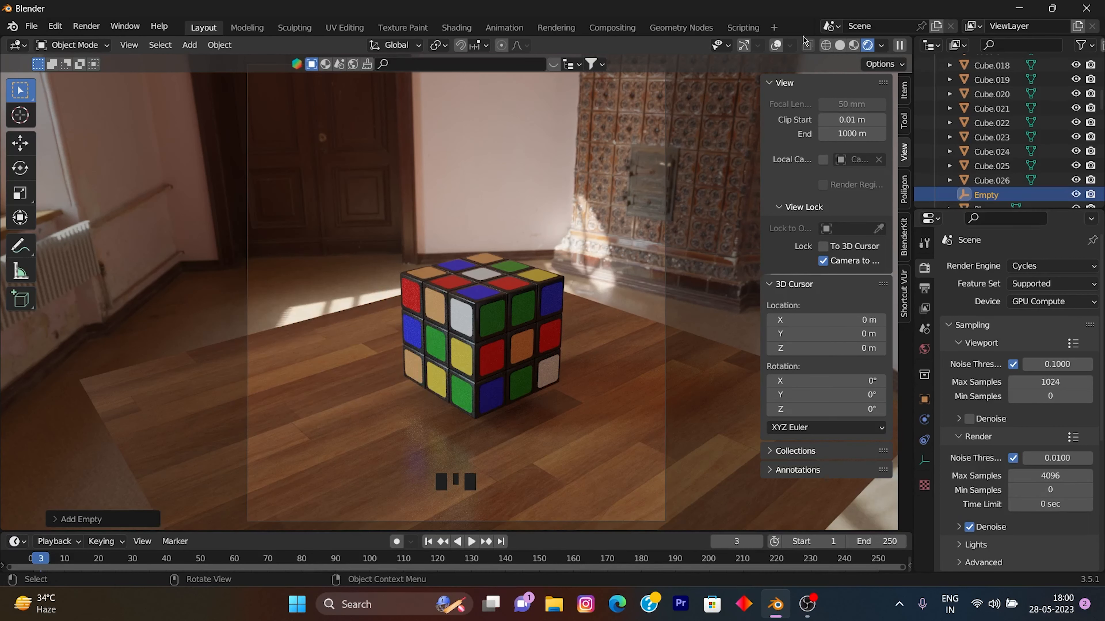
left_click(776, 45)
key("g")
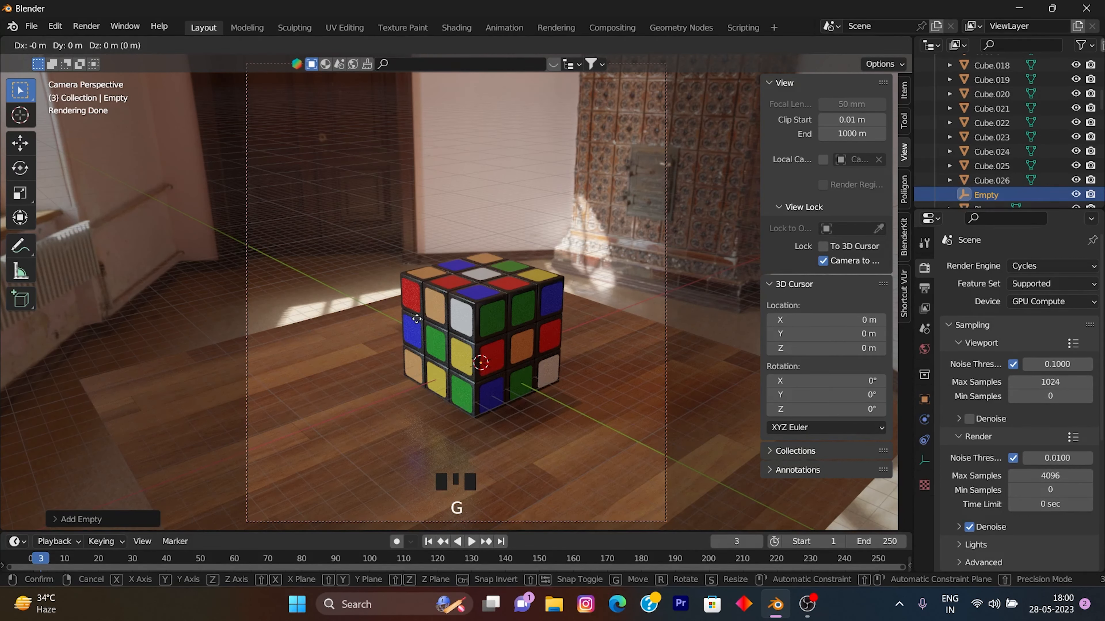
key("z")
left_click(503, 212)
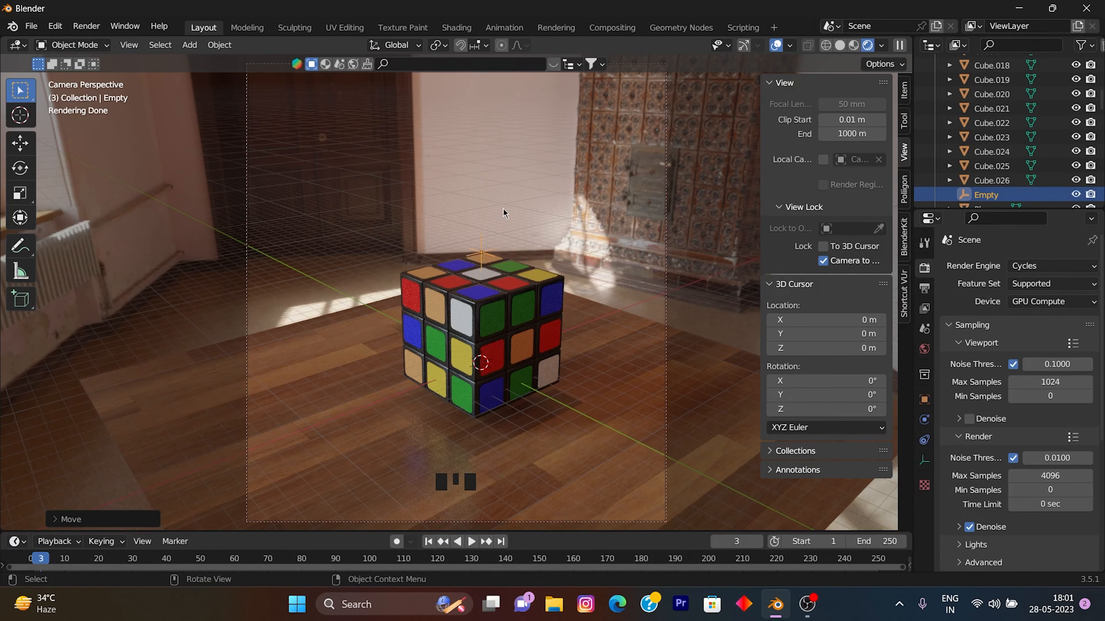
- Unlock the camera from the view and move the empty to the cube's lower corner nearest the camera
left_click(20, 143)
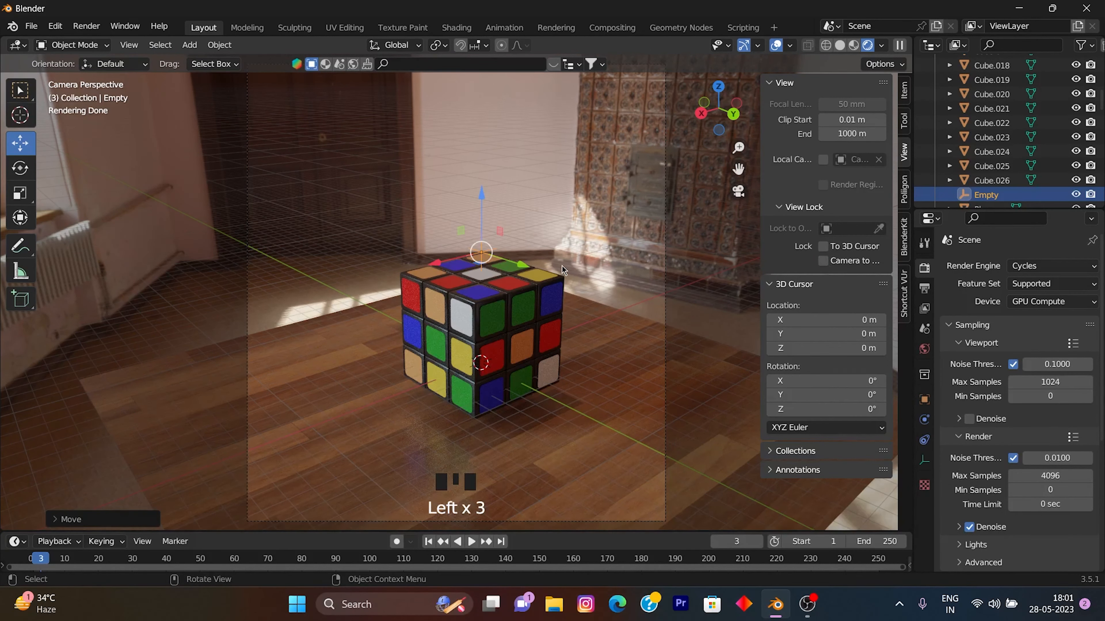
middle_click_drag(562, 270, 375, 309)
left_click_drag(436, 314, 404, 408)
middle_click_drag(518, 485, 544, 444)
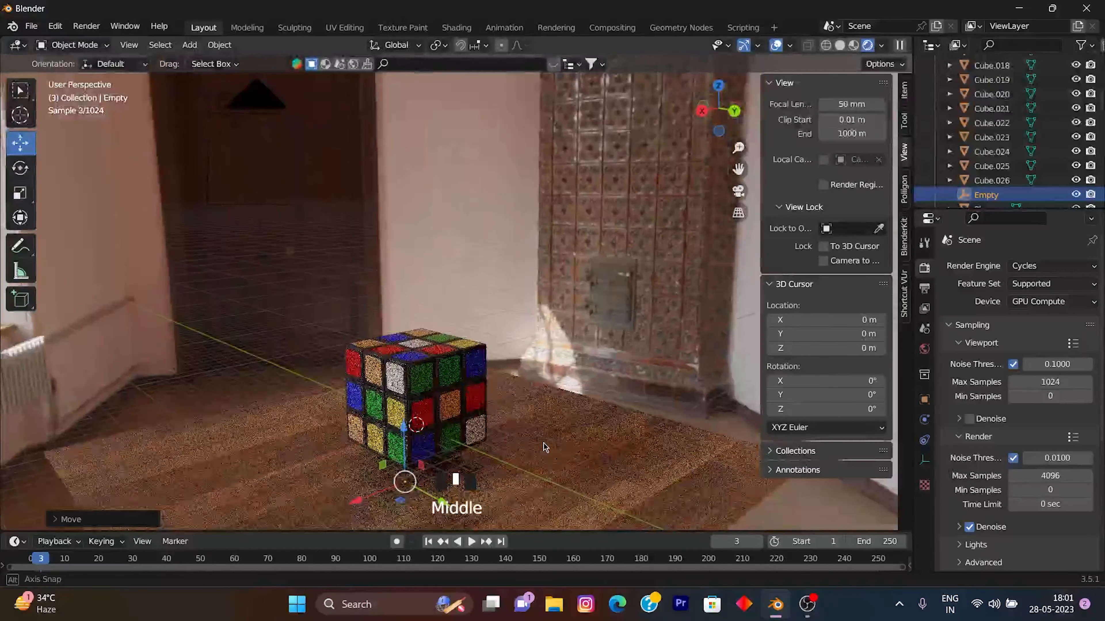
left_click_drag(404, 432, 404, 401)
left_click_drag(442, 470, 447, 472)
key("KP_0")
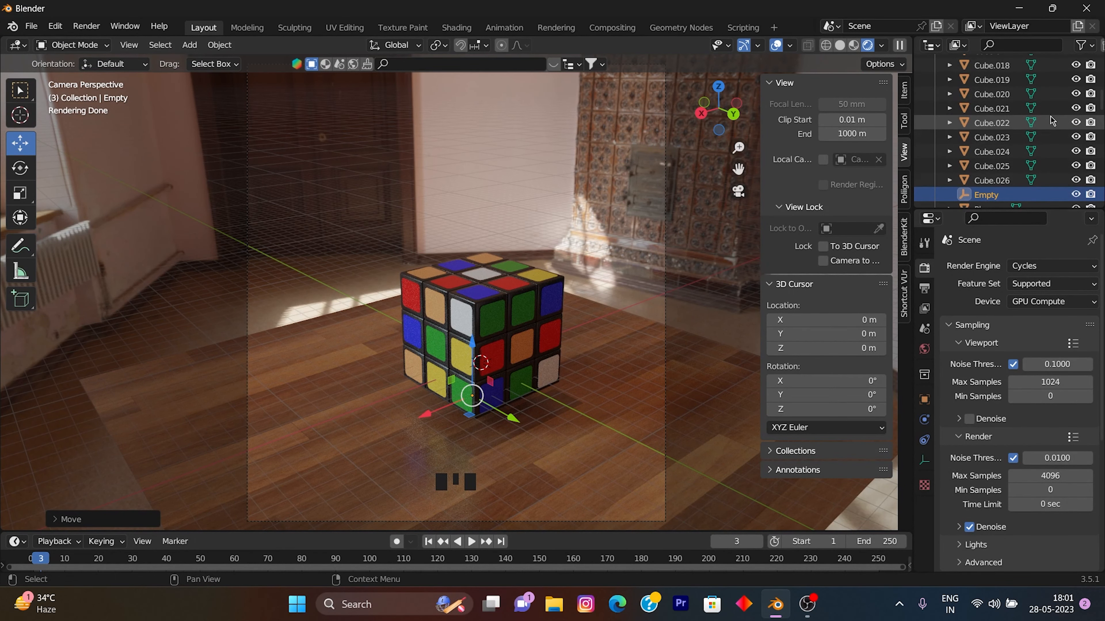
- Select the camera object and set its focal length to 26 mm
scroll(1052, 122, "up", 13)
left_click(1060, 97)
scroll(1056, 365, "down", 4)
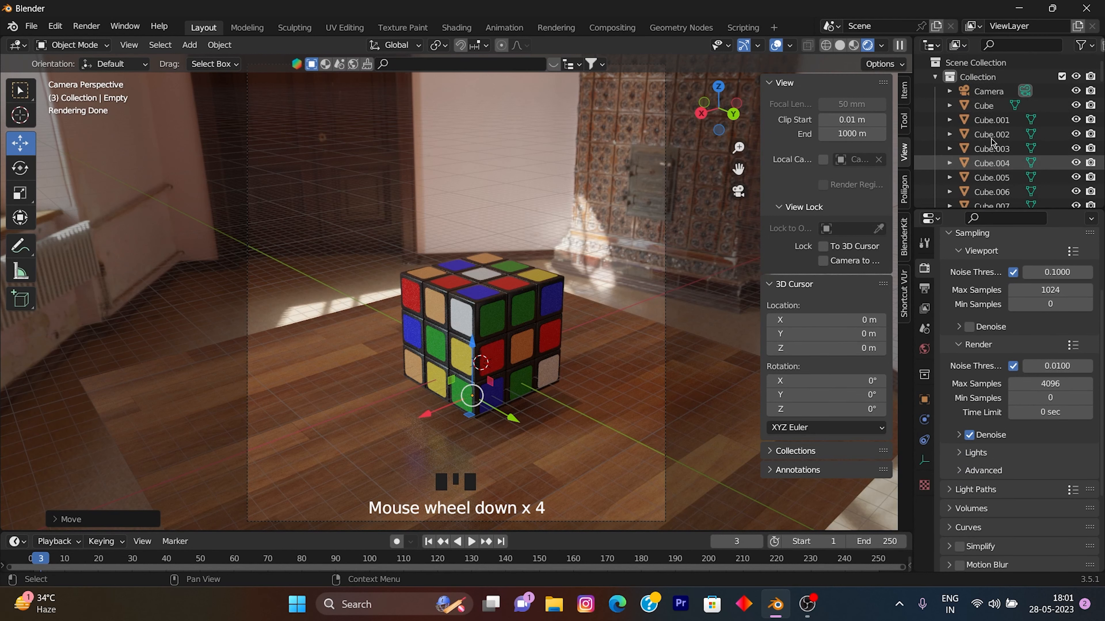
scroll(1001, 148, "down", 20)
scroll(1033, 116, "down", 16)
scroll(1017, 143, "up", 20)
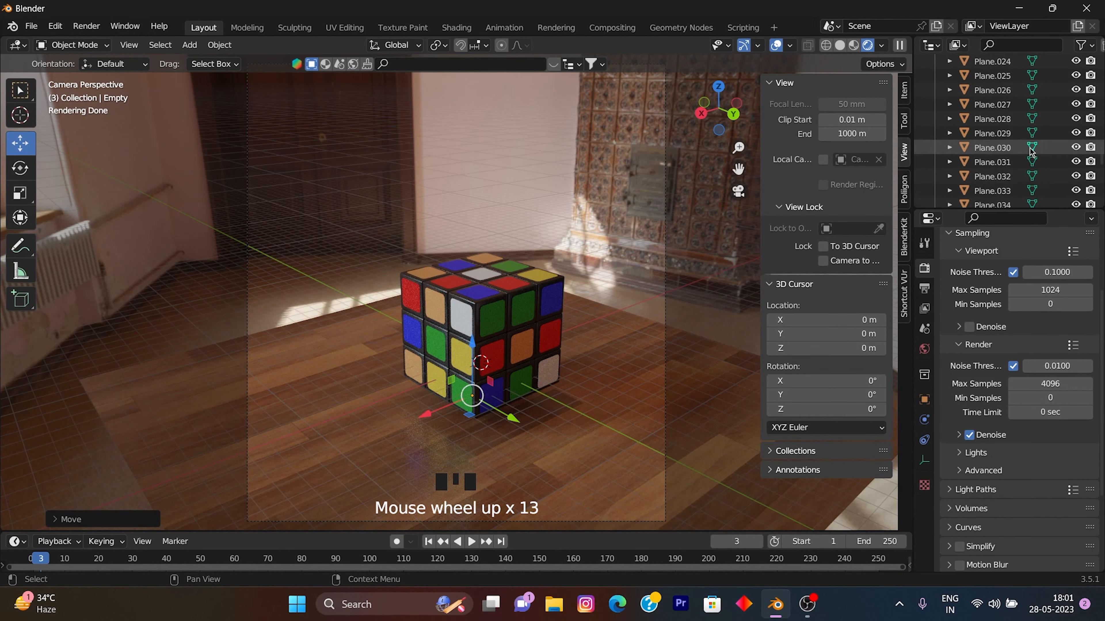
scroll(1000, 130, "up", 20)
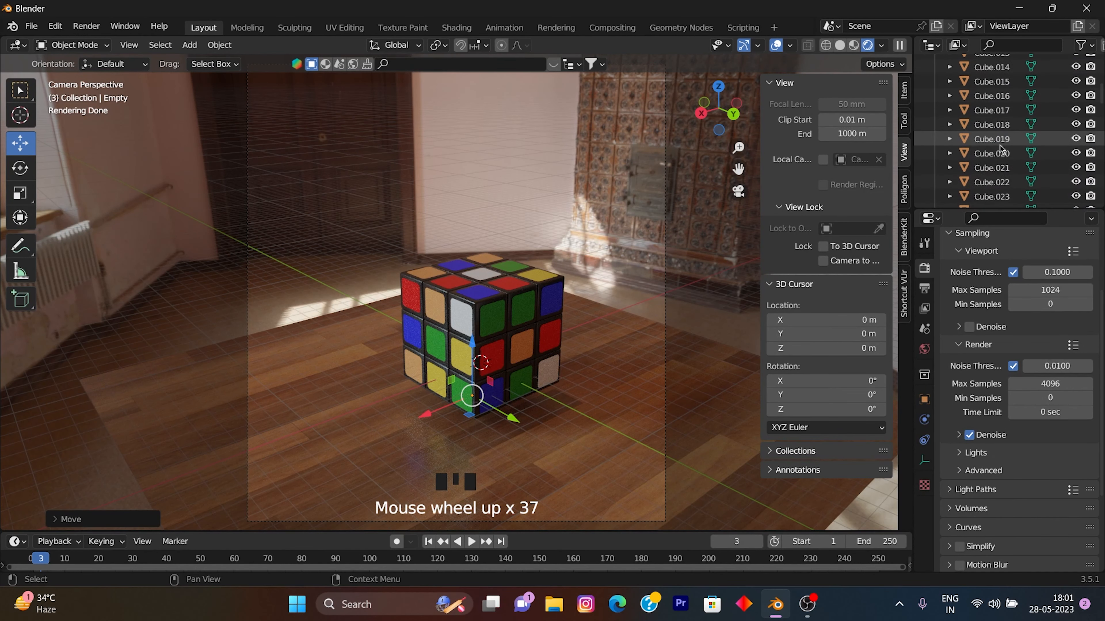
left_click(996, 120)
scroll(1005, 171, "down", 20)
scroll(1004, 169, "up", 12)
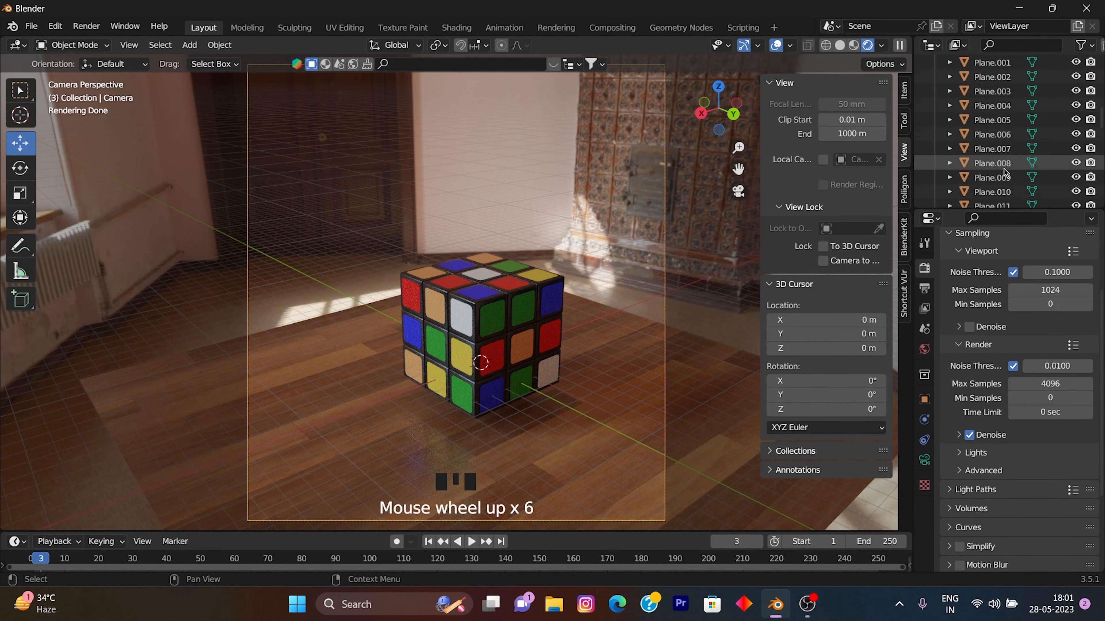
left_click(924, 460)
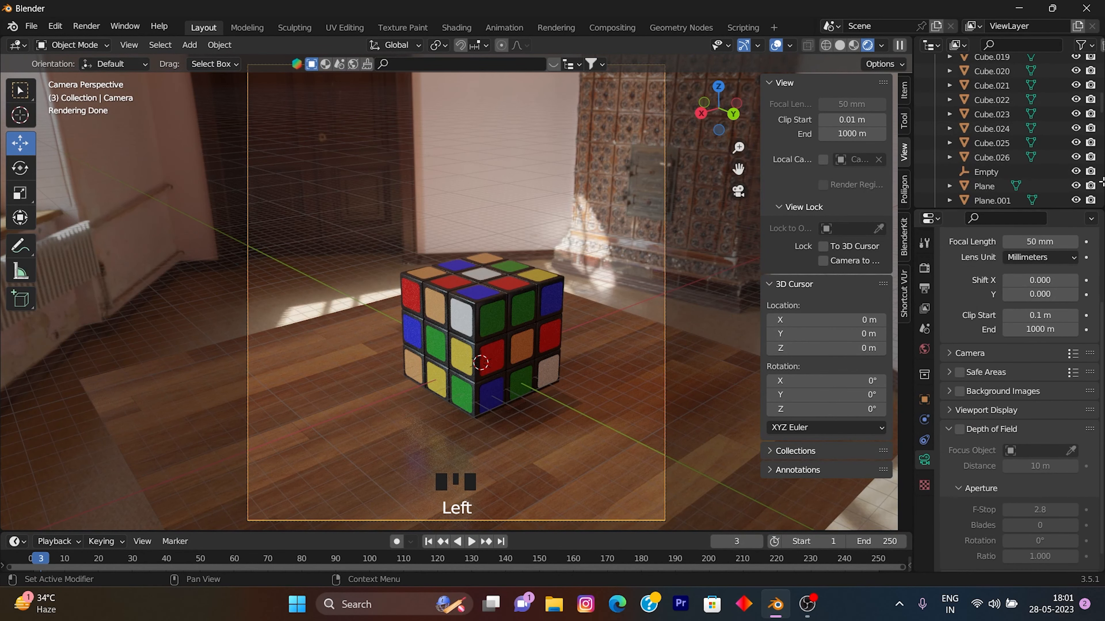
type("26")
key("Return")
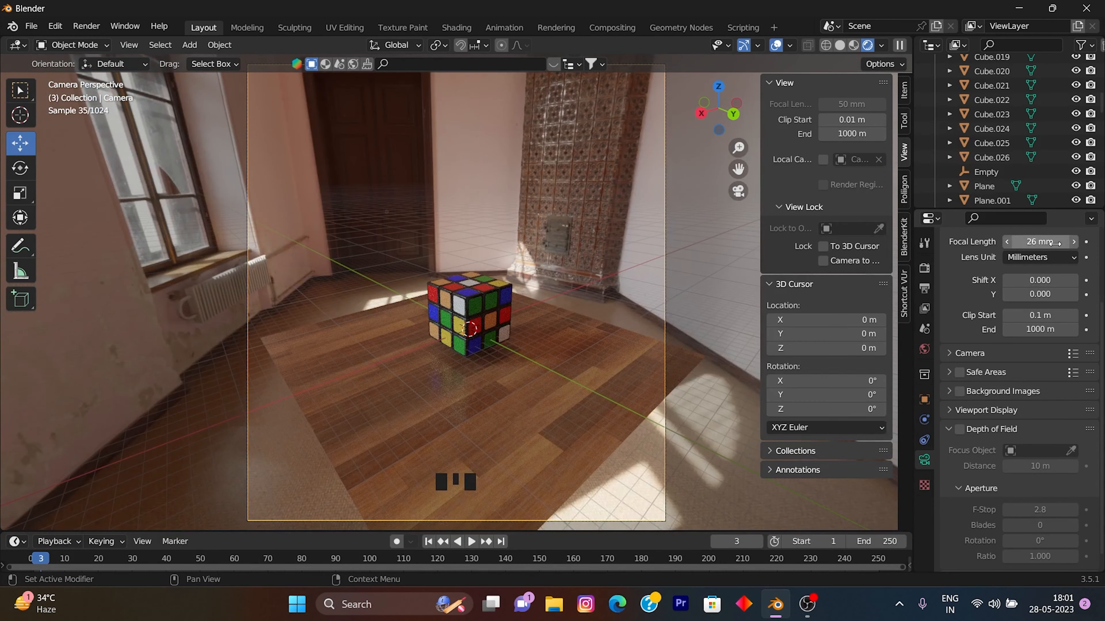
- Lock the camera to the view again and bring it closer to the cube, with overlays and gizmos hidden
scroll(713, 270, "up", 1)
scroll(713, 269, "down", 3)
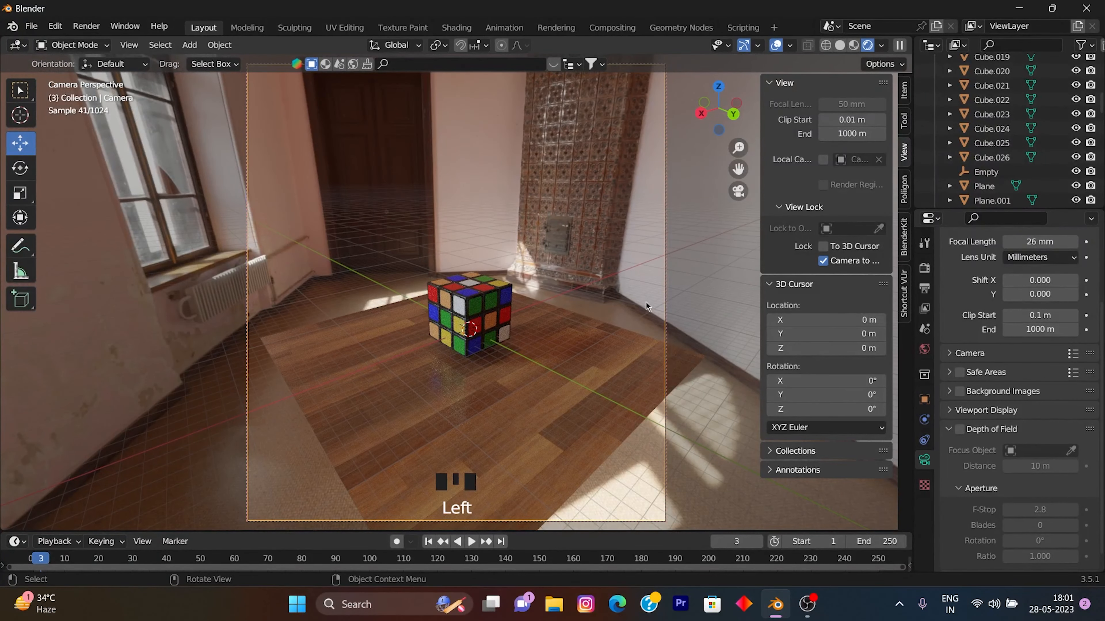
scroll(646, 301, "up", 2)
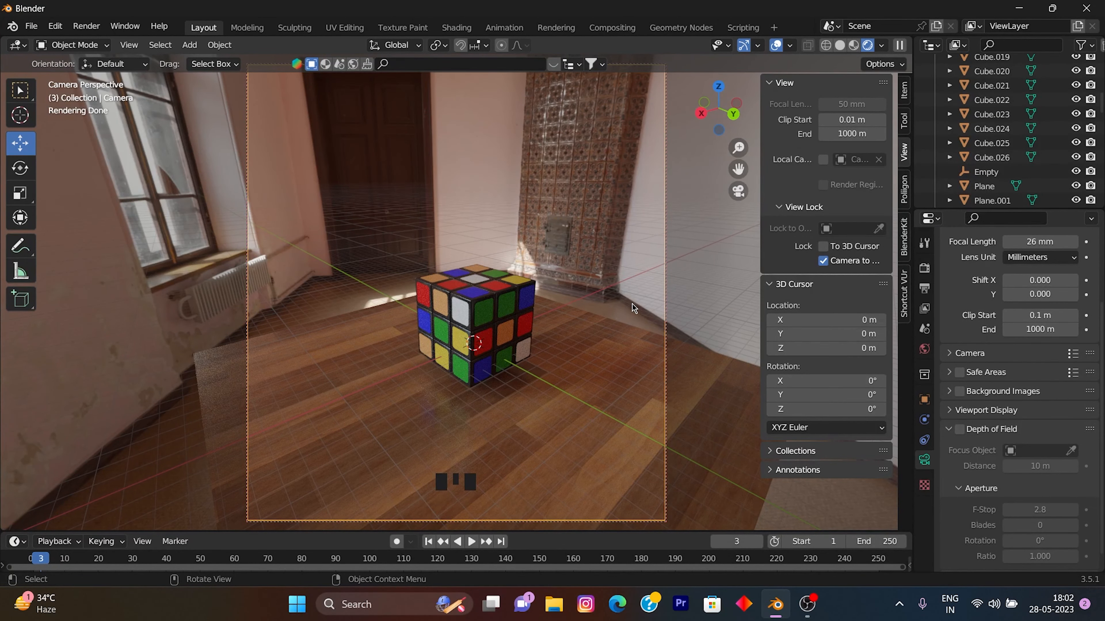
scroll(633, 304, "down", 1)
scroll(633, 304, "up", 1)
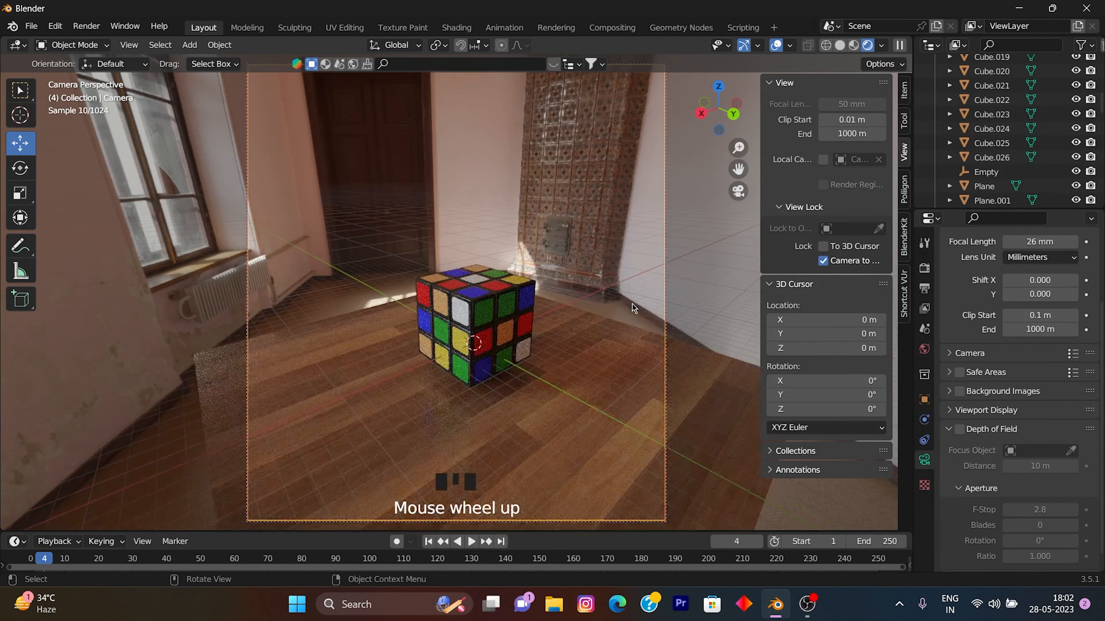
scroll(649, 360, "up", 1)
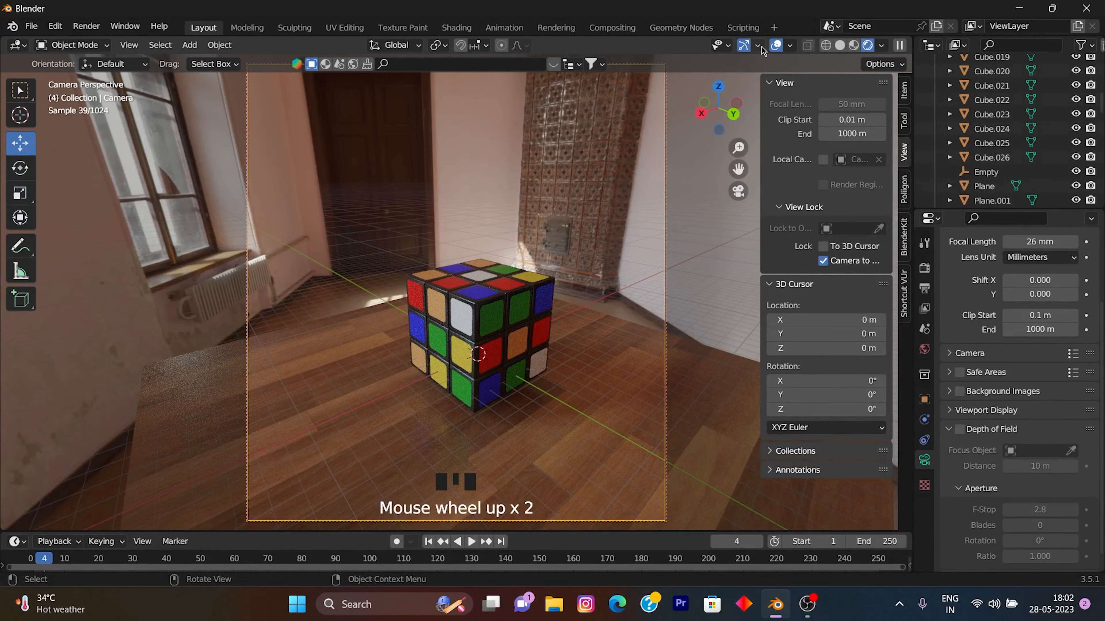
left_click(777, 45)
left_click(743, 45)
- Enable the camera's depth of field with the empty as focus object and an F-stop of 0.1
left_click(995, 429)
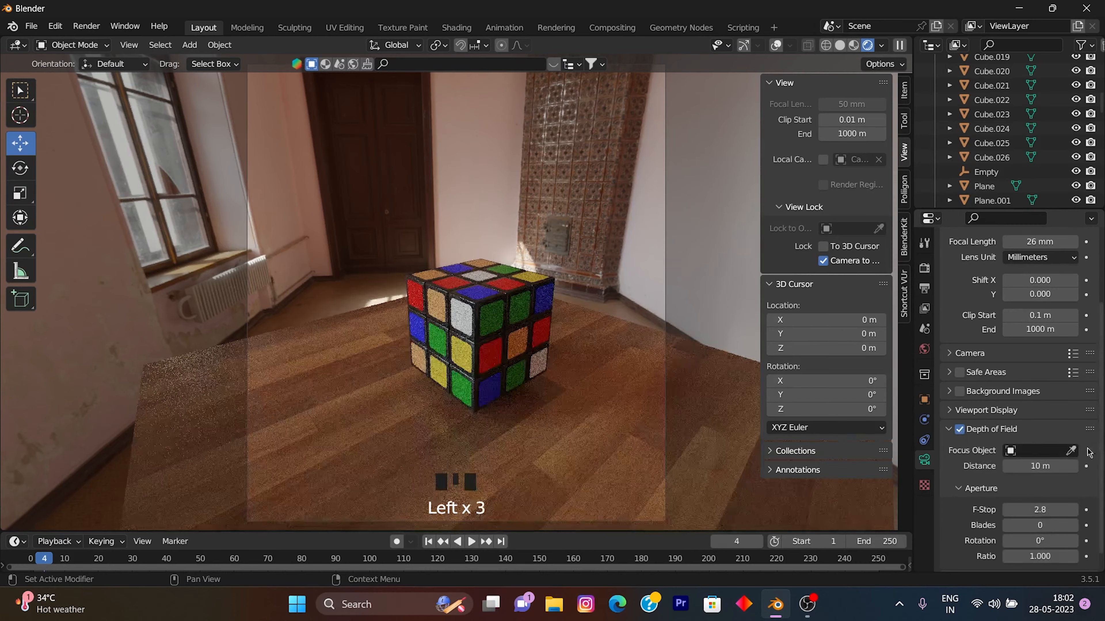
left_click_drag(995, 164, 994, 169)
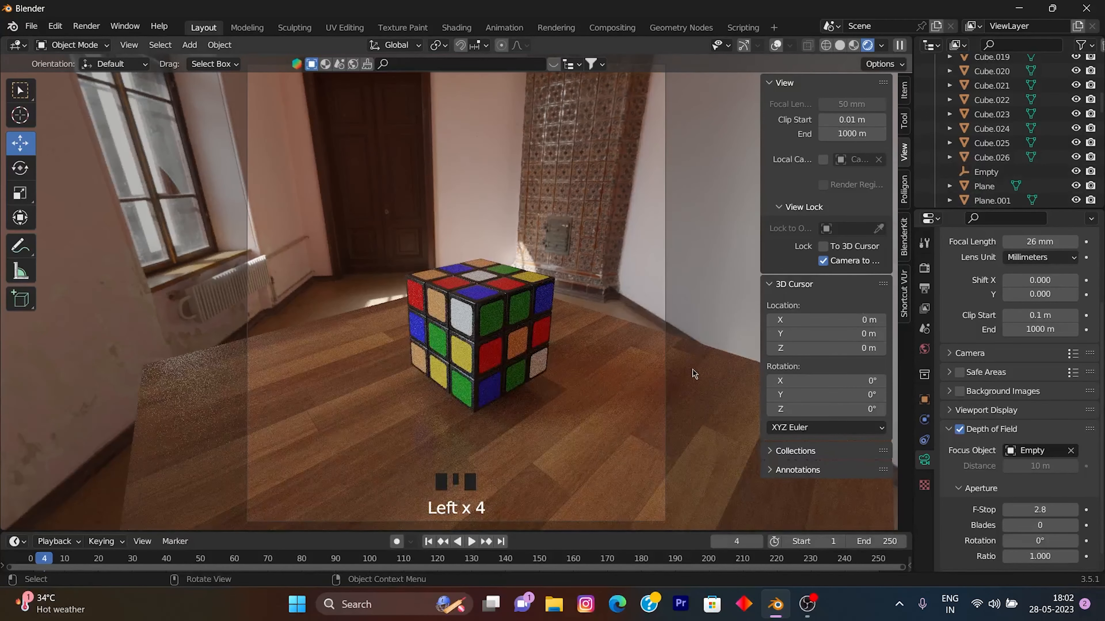
left_click(1040, 510)
type("0.1")
key("Return")
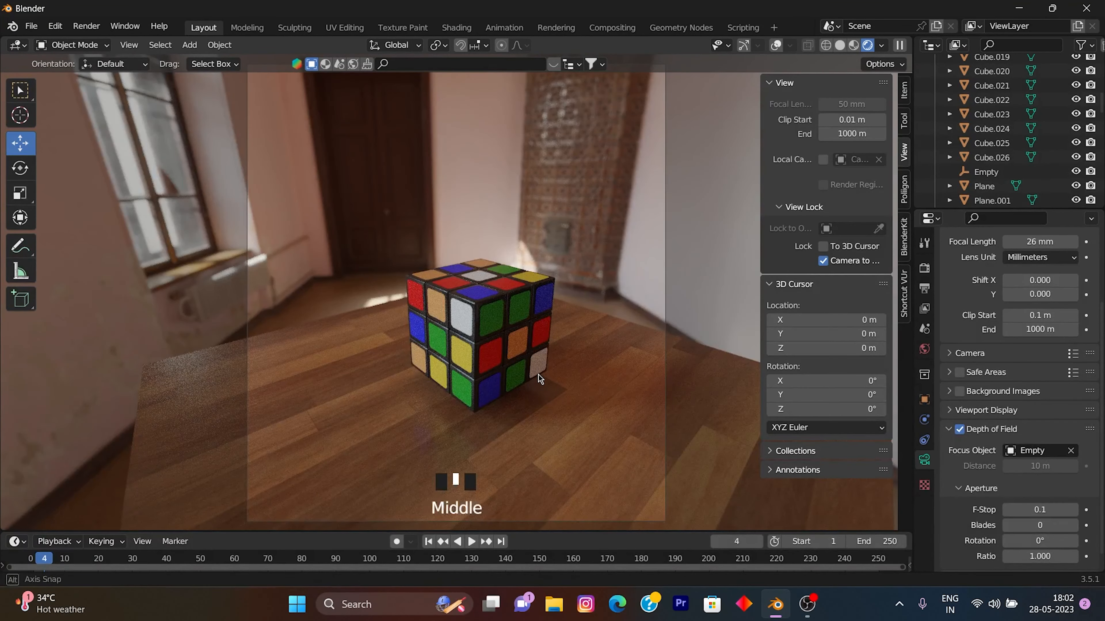
- Fine-tune the camera's angle on the cube and hide the viewport sidebar
middle_click_drag(539, 375, 549, 367)
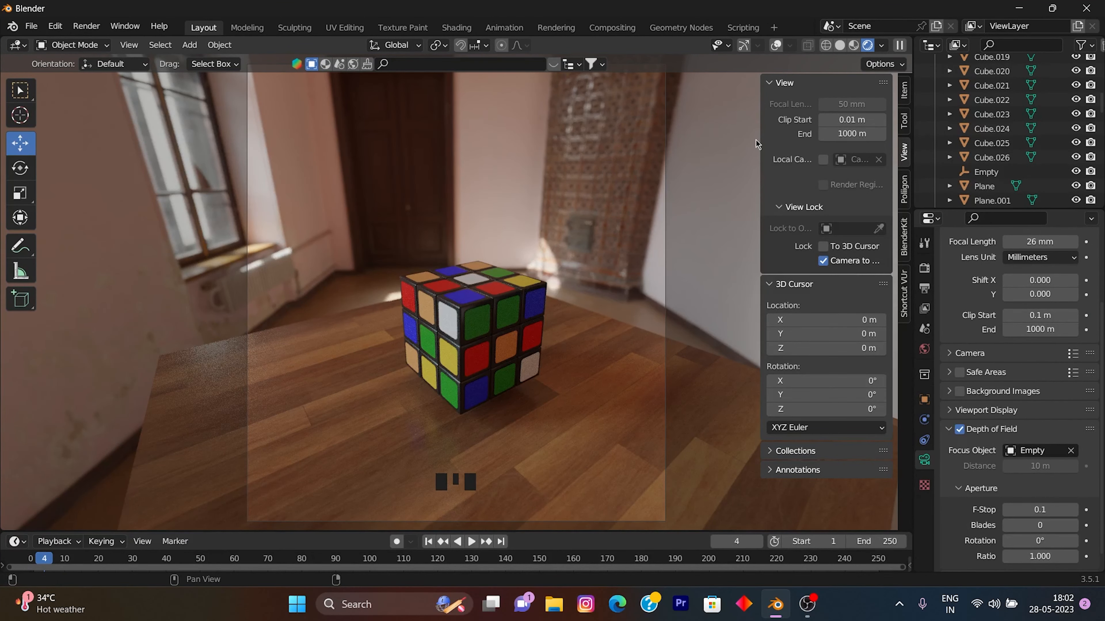
key("n")
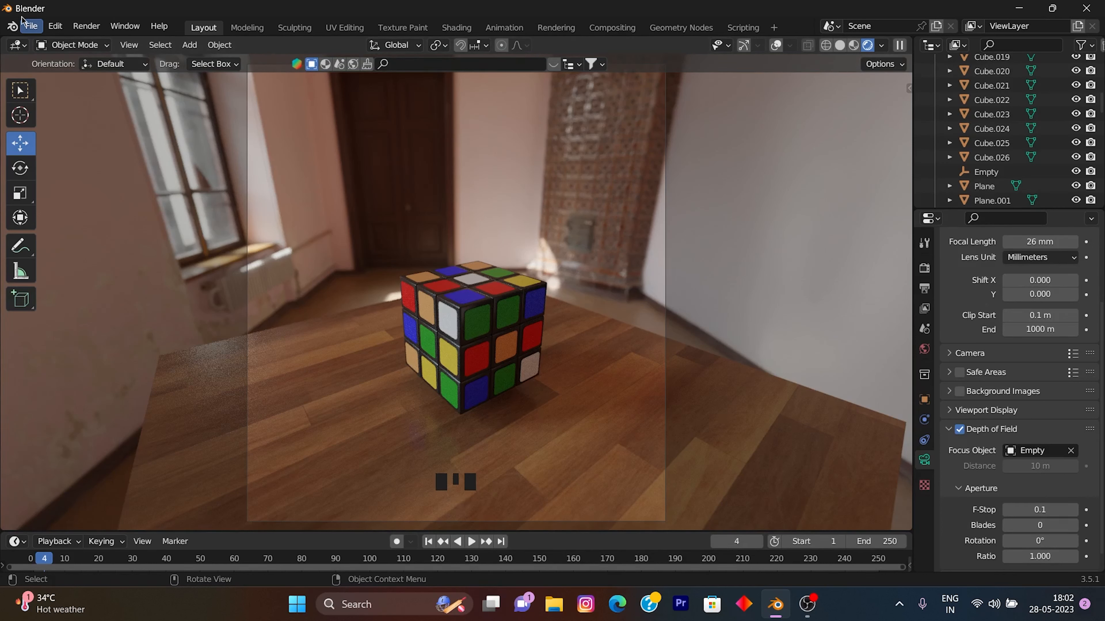
left_click(86, 25)
- Set the render max samples to 500 and render the image
scroll(1043, 322, "up", 8)
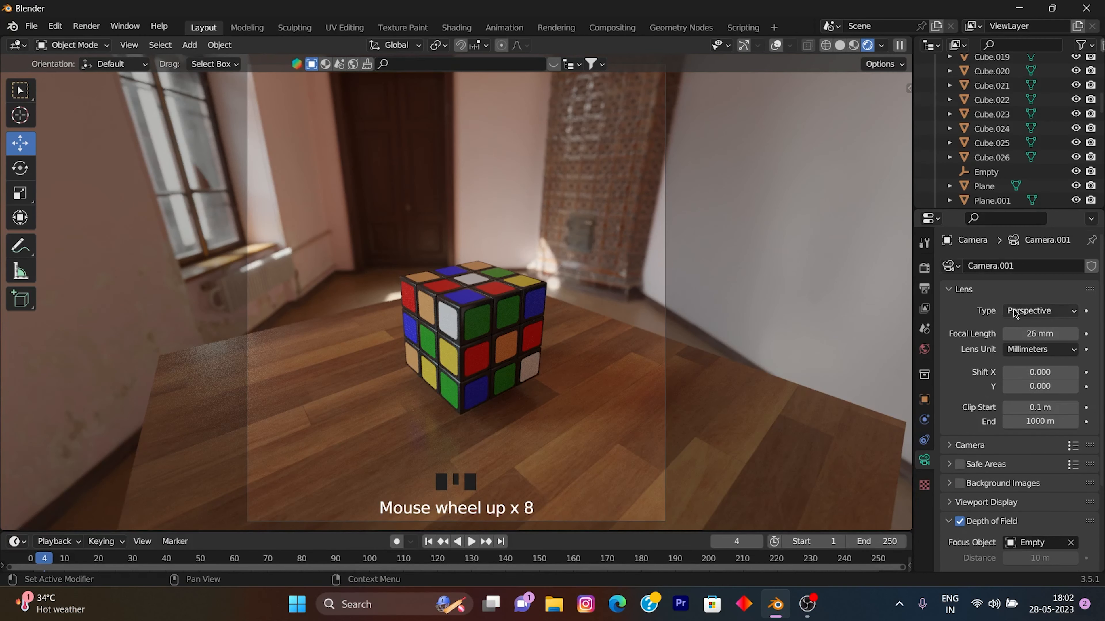
left_click(924, 268)
scroll(1004, 374, "down", 2)
left_click(1046, 433)
type("500")
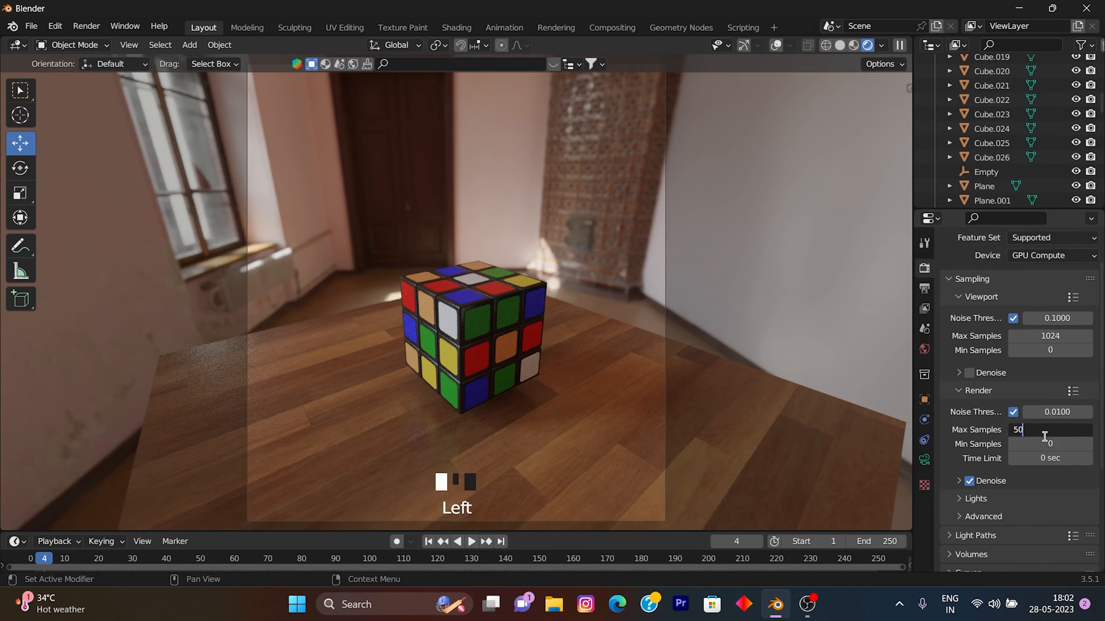
key("Return")
scroll(1008, 508, "down", 5)
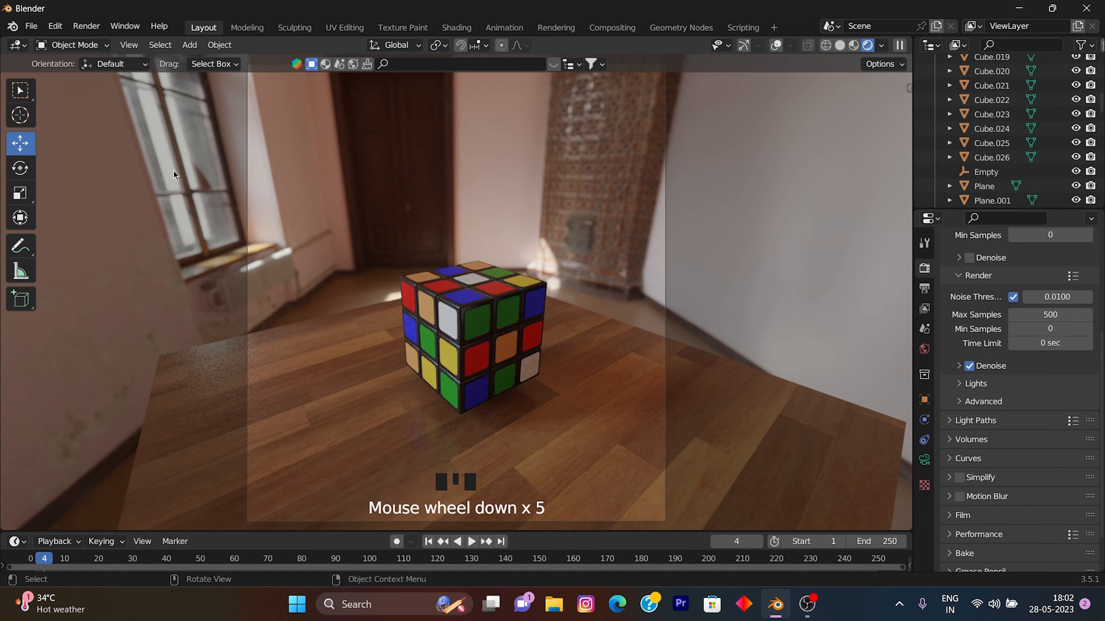
left_click(86, 26)
left_click(105, 42)
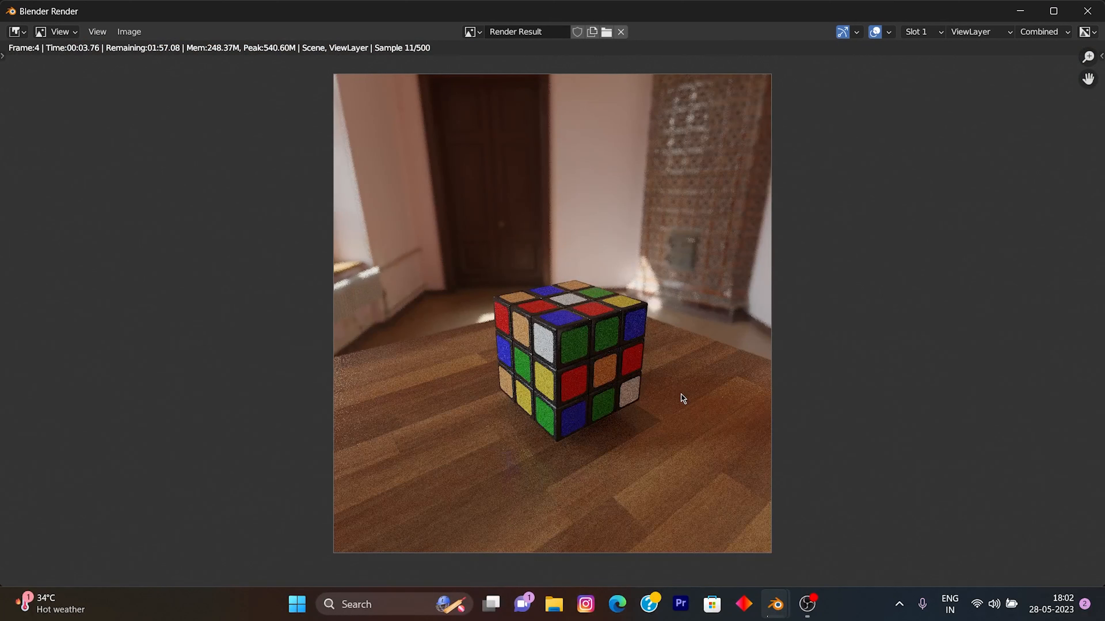